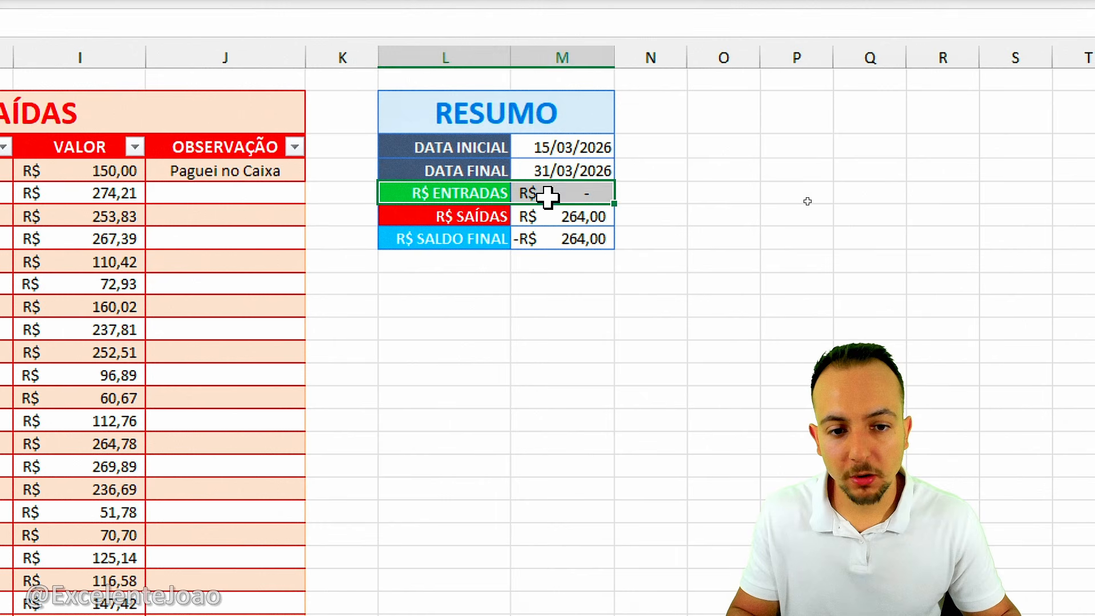
{"action": "left_click_drag", "start_coordinate": [497, 218], "coordinate": [645, 219]}
{"action": "left_click", "coordinate": [468, 244], "text": "ctrl"}
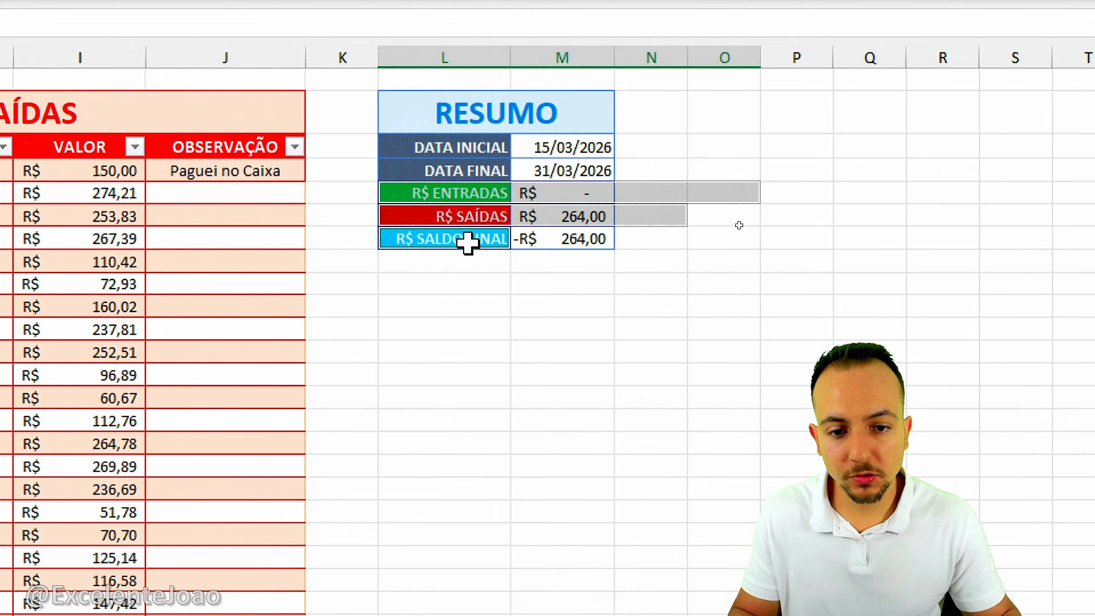
{"action": "left_click", "coordinate": [627, 306]}
{"action": "mouse_move", "coordinate": [570, 121]}
{"action": "left_mouse_down"}
{"action": "mouse_move", "coordinate": [505, 191]}
{"action": "mouse_move", "coordinate": [581, 115]}
{"action": "left_mouse_up"}
{"action": "left_click_drag", "start_coordinate": [709, 223], "coordinate": [650, 171]}
{"action": "left_click_drag", "start_coordinate": [655, 191], "coordinate": [669, 174]}
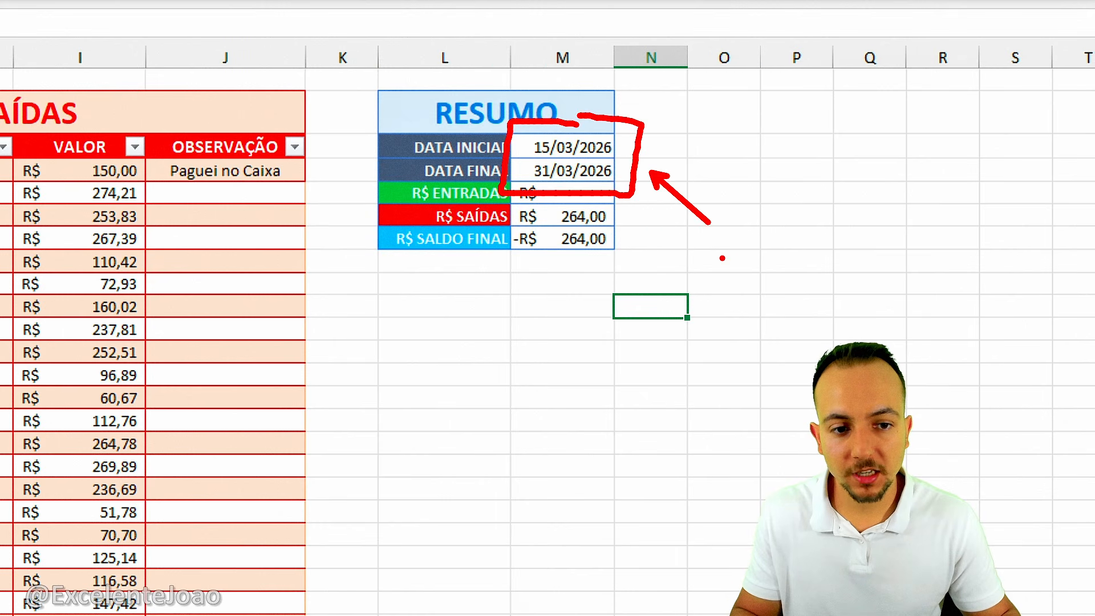
{"action": "key", "text": "Escape"}
Step: Set the RESUMO block's DATA INICIAL to 01/01/2026 and its DATA FINAL to 15/01/2026
{"action": "left_click", "coordinate": [567, 146]}
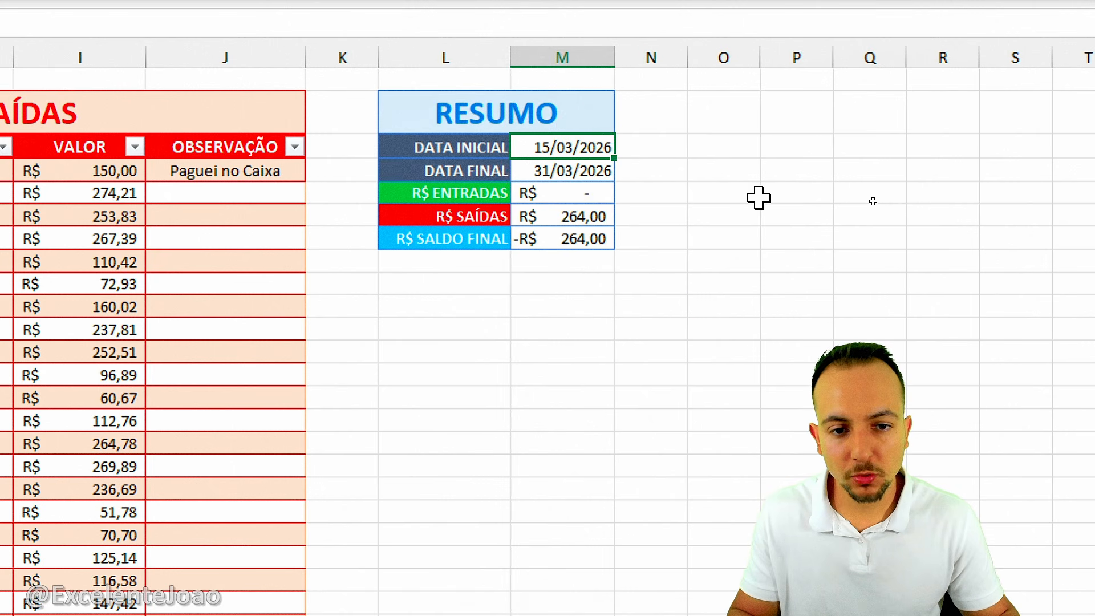
{"action": "type", "text": "01/01/2026"}
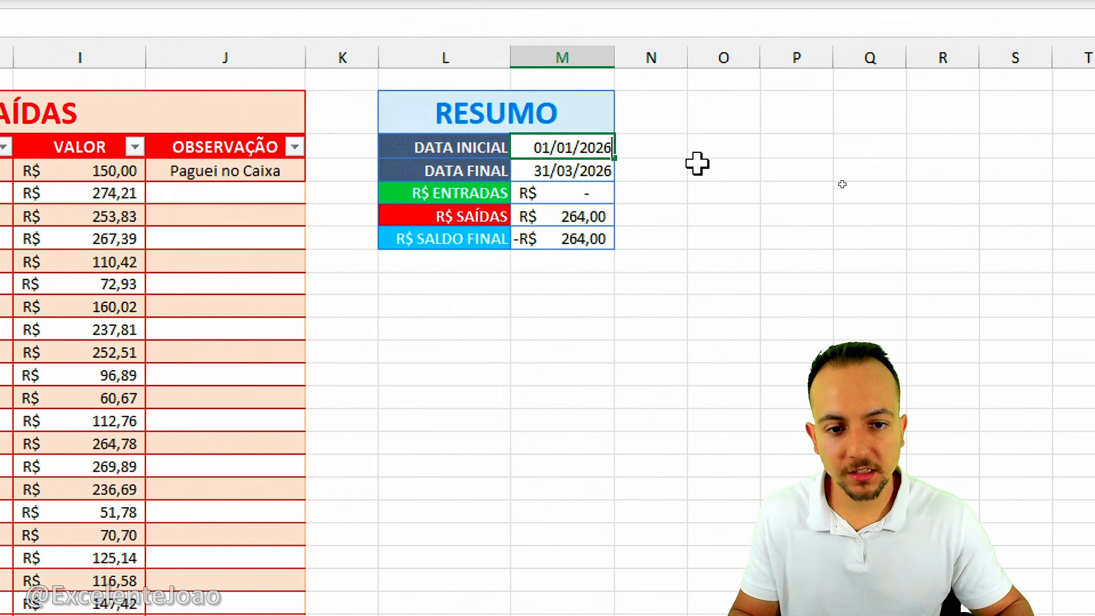
{"action": "key", "text": "ctrl+Return"}
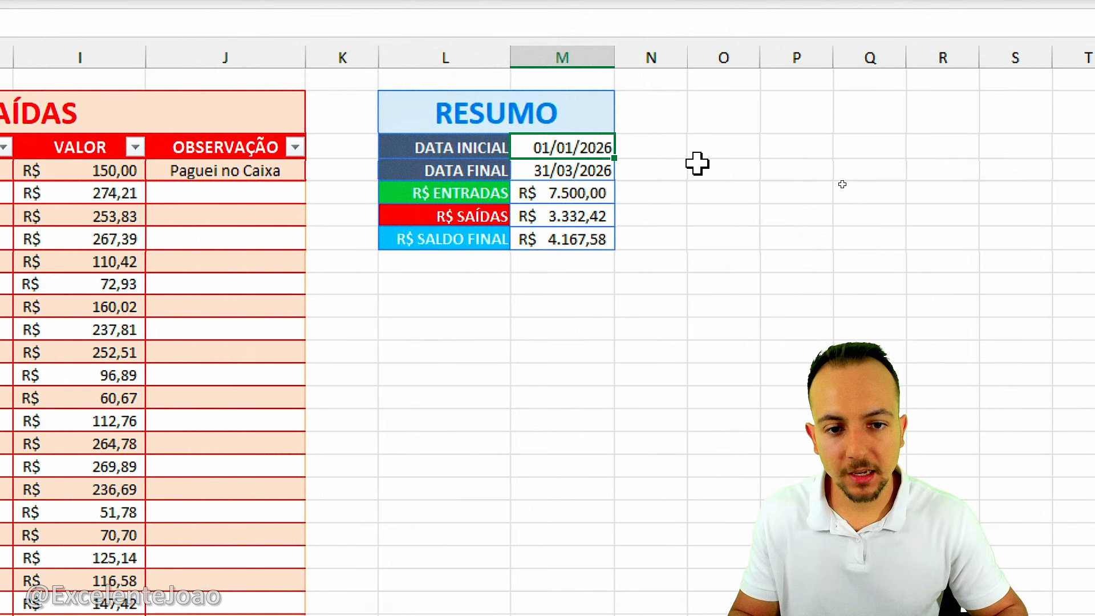
{"action": "key", "text": "Down"}
{"action": "type", "text": "15/01/202"}
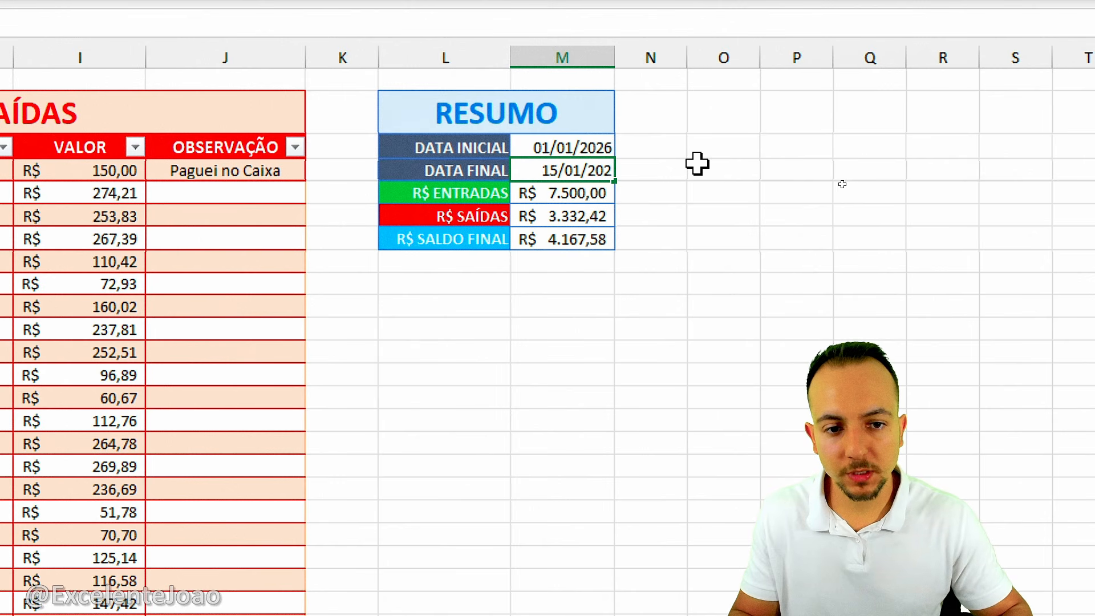
{"action": "type", "text": "6"}
{"action": "key", "text": "ctrl+Return"}
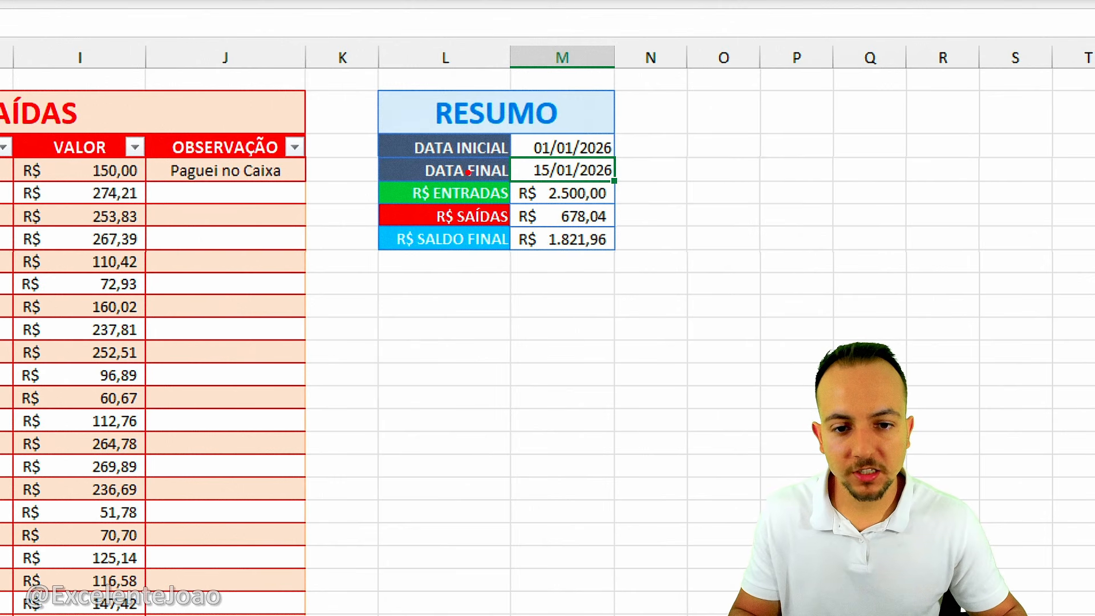
Step: Examine the RESUMO totals and the layout of the ENTRADAS and SAÍDAS tables
{"action": "mouse_move", "coordinate": [363, 176]}
{"action": "left_mouse_down"}
{"action": "mouse_move", "coordinate": [622, 256]}
{"action": "mouse_move", "coordinate": [630, 268]}
{"action": "mouse_move", "coordinate": [699, 274]}
{"action": "left_mouse_up"}
{"action": "left_click_drag", "start_coordinate": [619, 278], "coordinate": [673, 190]}
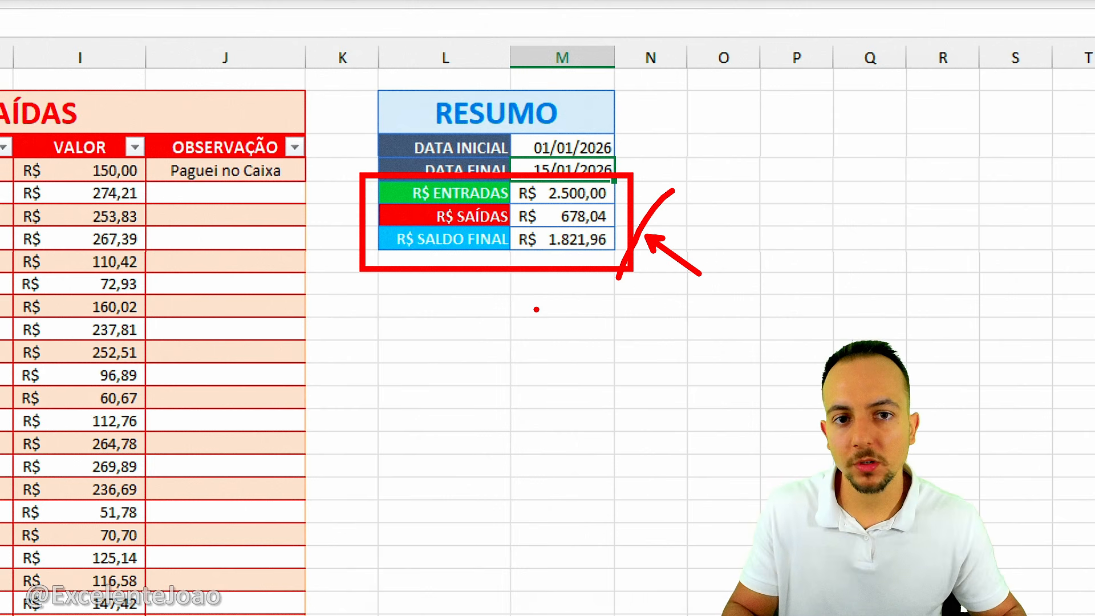
{"action": "key", "text": "Escape"}
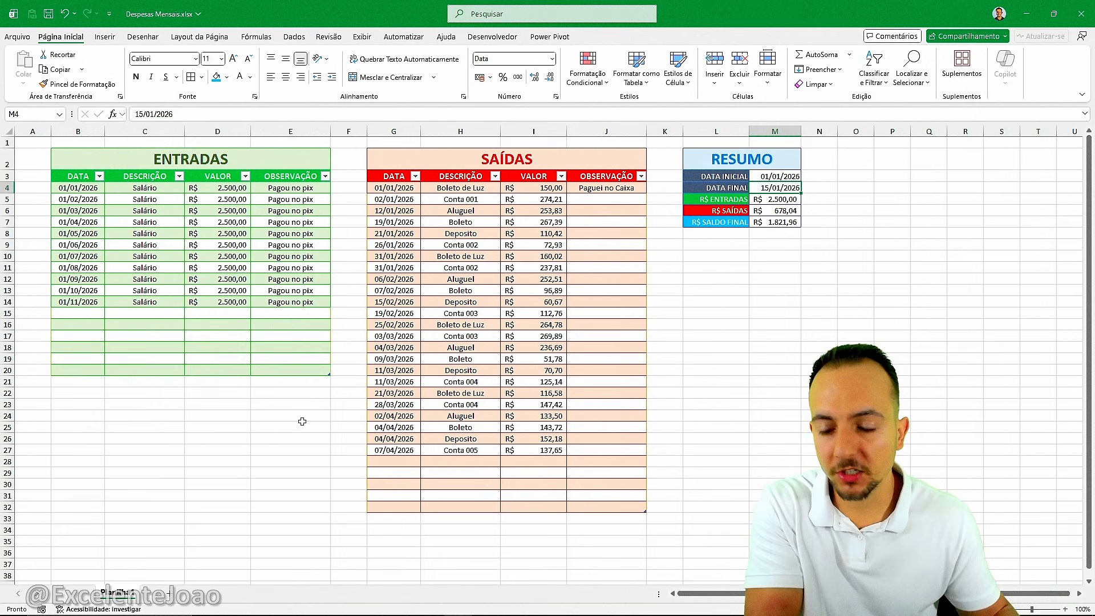
{"action": "left_click_drag", "start_coordinate": [8, 313], "coordinate": [33, 540]}
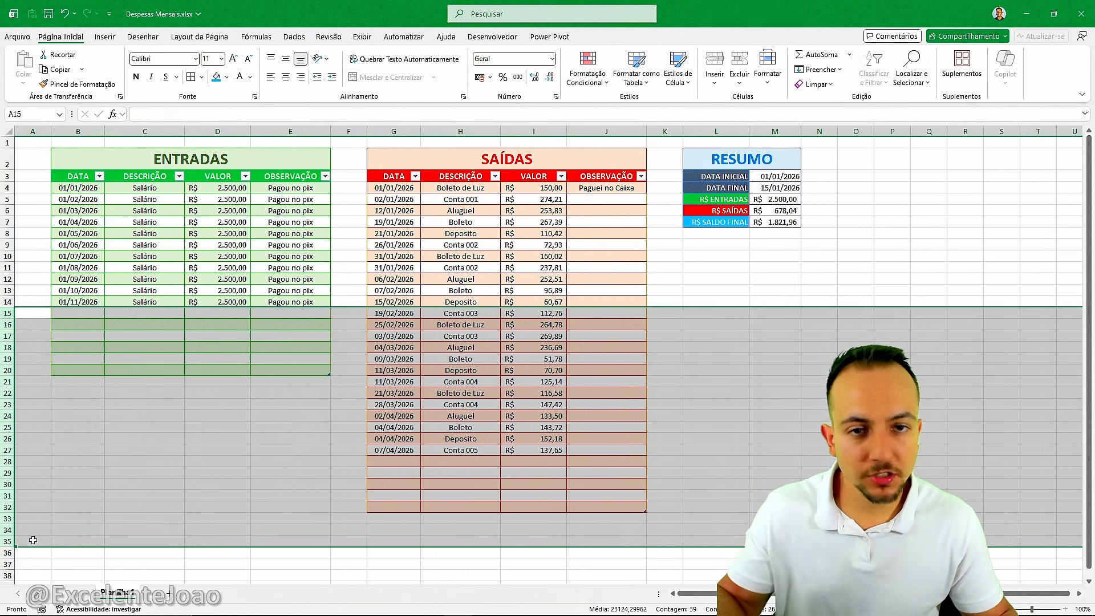
{"action": "left_click", "coordinate": [105, 279]}
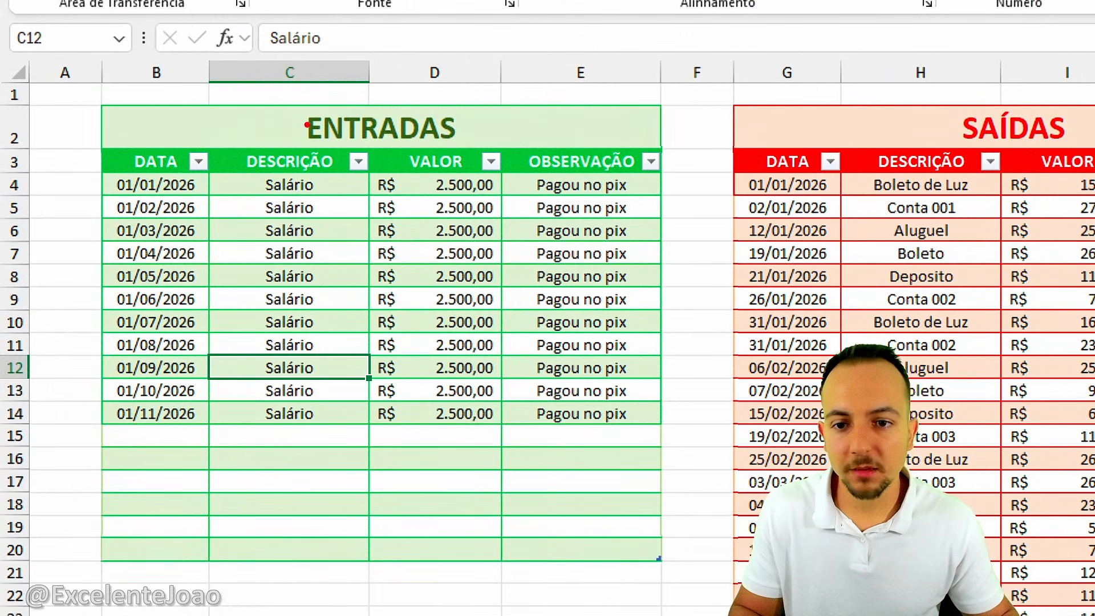
{"action": "mouse_move", "coordinate": [296, 86]}
{"action": "left_mouse_down"}
{"action": "mouse_move", "coordinate": [504, 101]}
{"action": "mouse_move", "coordinate": [316, 74]}
{"action": "left_mouse_up"}
{"action": "left_click_drag", "start_coordinate": [536, 86], "coordinate": [599, 61]}
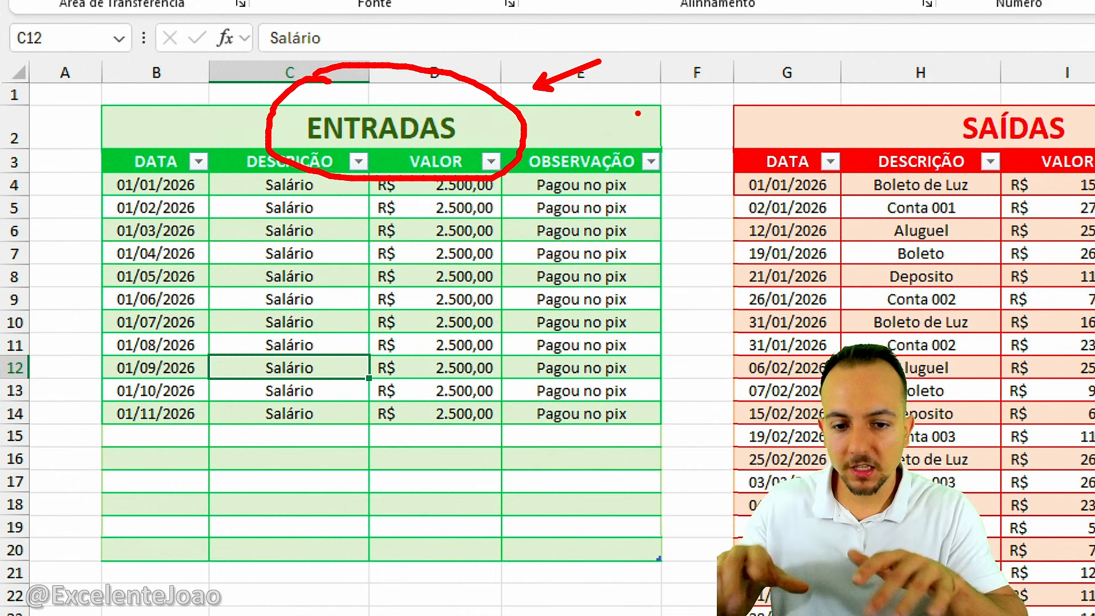
{"action": "key", "text": "Escape"}
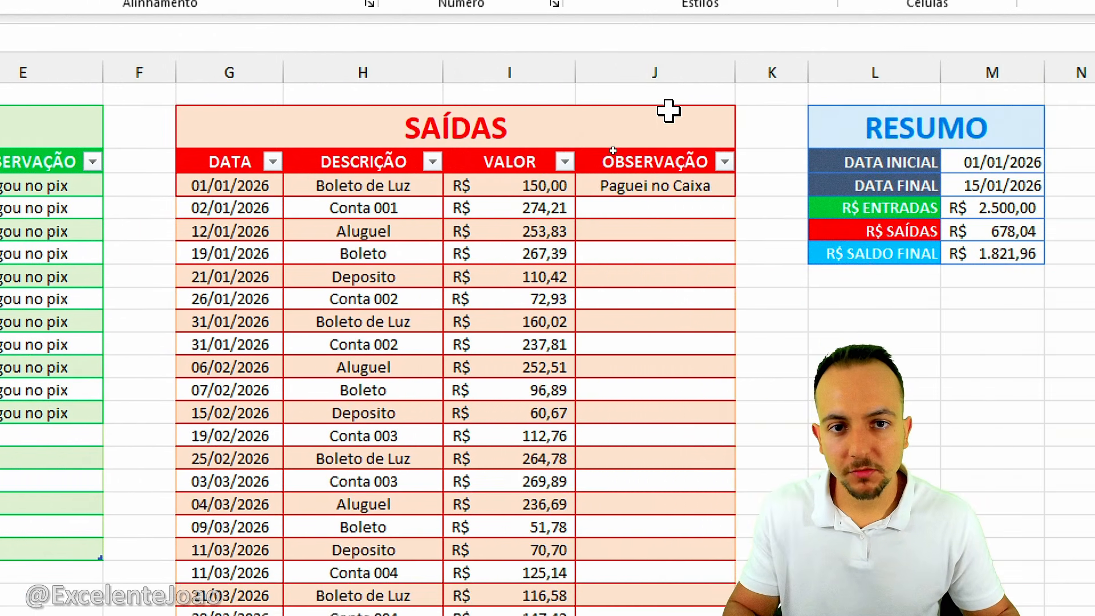
{"action": "key", "text": "ctrl+2"}
{"action": "left_click_drag", "start_coordinate": [544, 109], "coordinate": [666, 64]}
{"action": "mouse_move", "coordinate": [509, 84]}
{"action": "left_mouse_down"}
{"action": "mouse_move", "coordinate": [354, 137]}
{"action": "mouse_move", "coordinate": [510, 70]}
{"action": "left_mouse_up"}
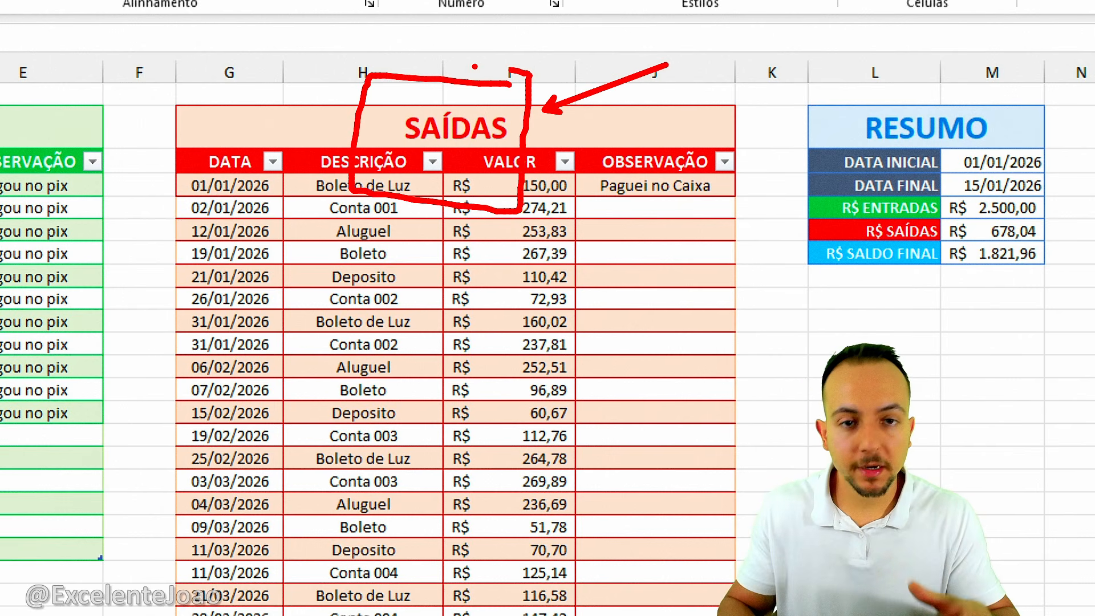
{"action": "key", "text": "Escape"}
{"action": "key", "text": "ctrl+4"}
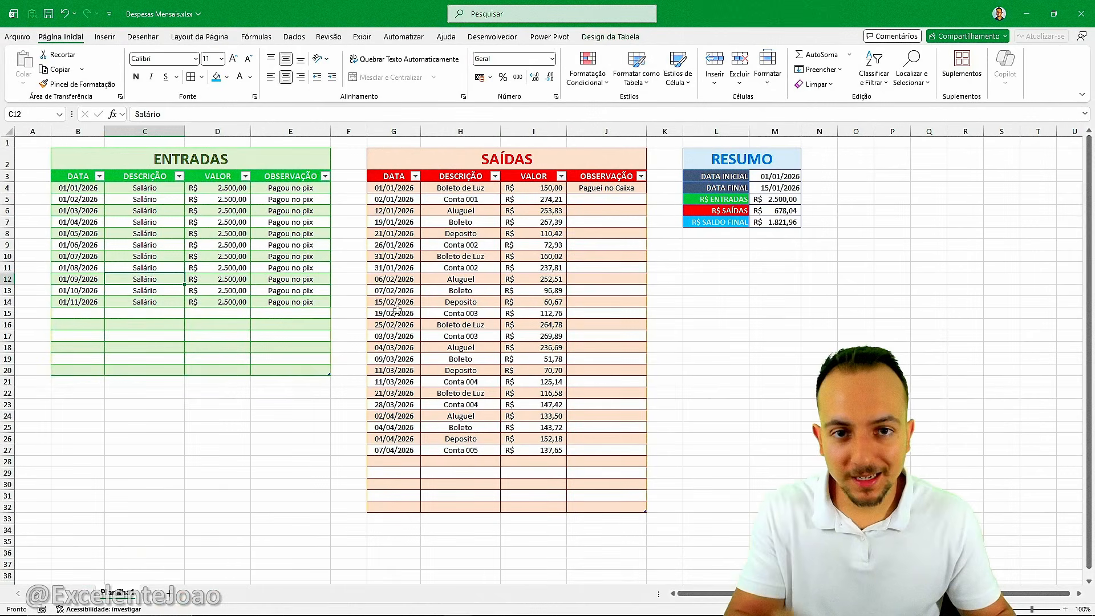
Step: Add a new worksheet and merge and center cells B2:E2 on it
{"action": "left_click", "coordinate": [174, 593]}
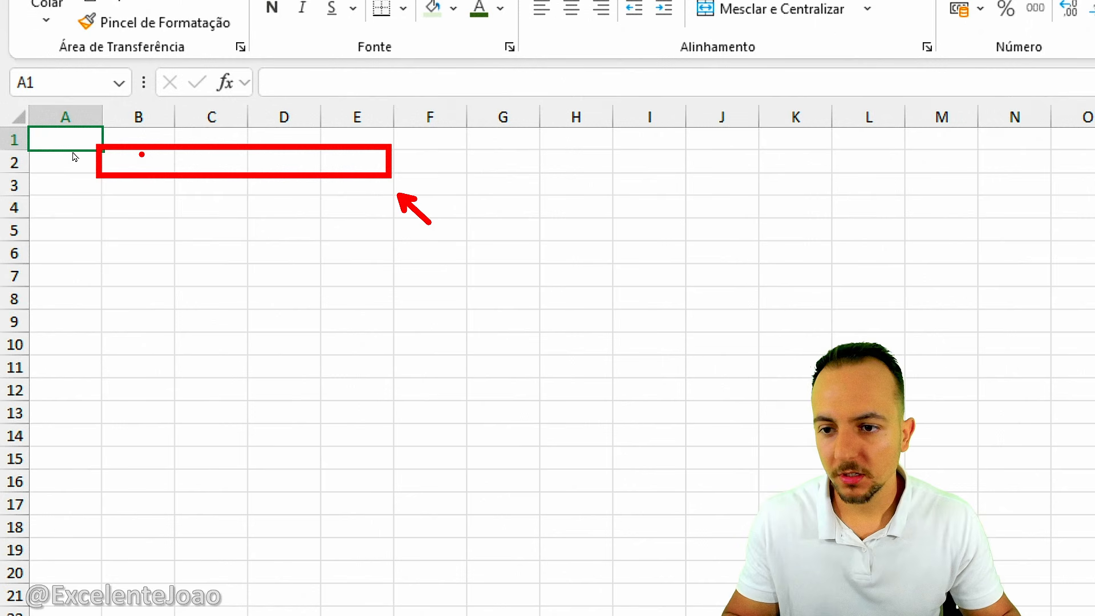
{"action": "left_click_drag", "start_coordinate": [155, 160], "coordinate": [351, 164]}
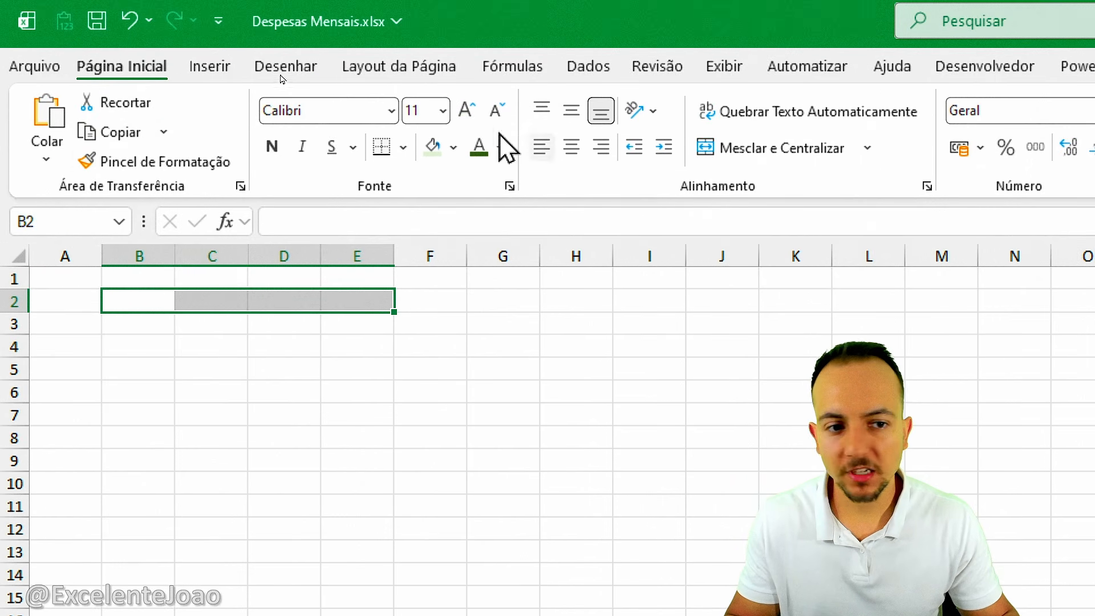
{"action": "mouse_move", "coordinate": [780, 124]}
{"action": "left_mouse_down"}
{"action": "mouse_move", "coordinate": [878, 161]}
{"action": "mouse_move", "coordinate": [738, 125]}
{"action": "left_mouse_up"}
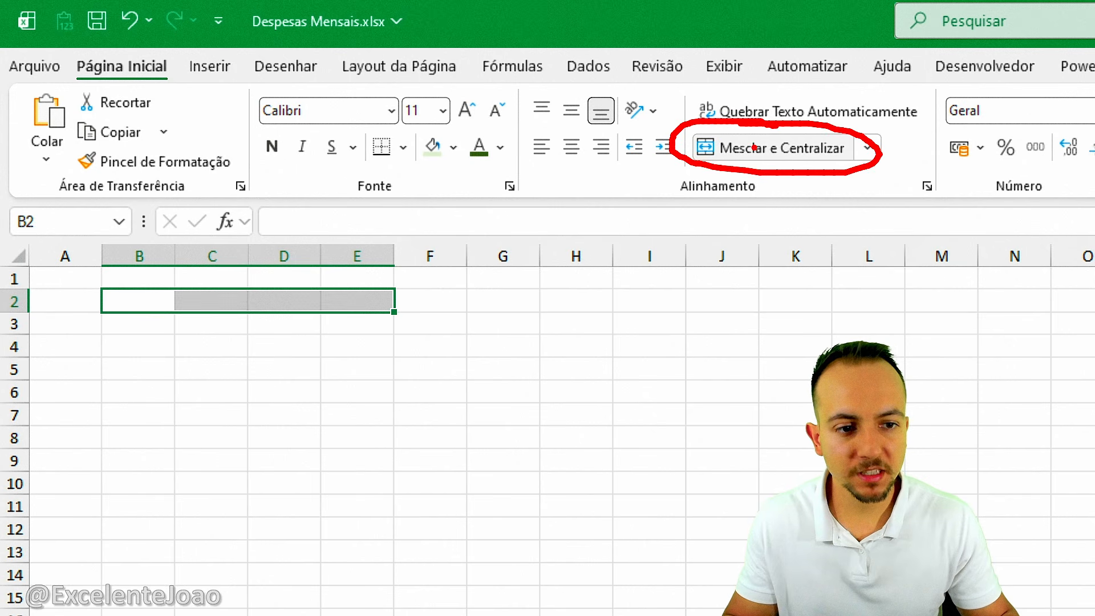
{"action": "key", "text": "Escape"}
{"action": "left_click", "coordinate": [755, 149]}
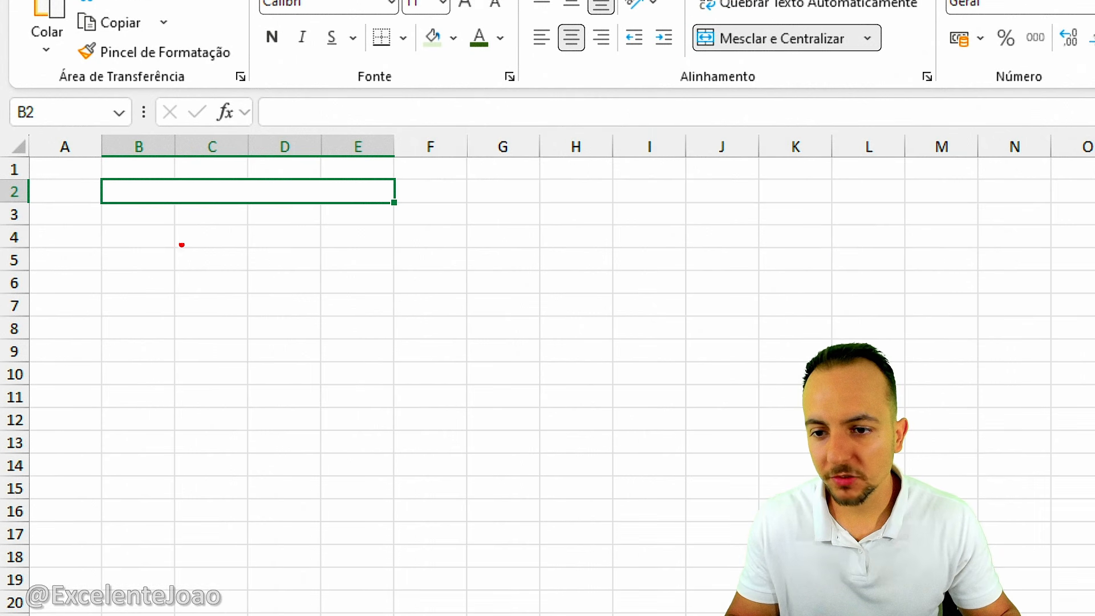
{"action": "left_click_drag", "start_coordinate": [172, 172], "coordinate": [173, 216]}
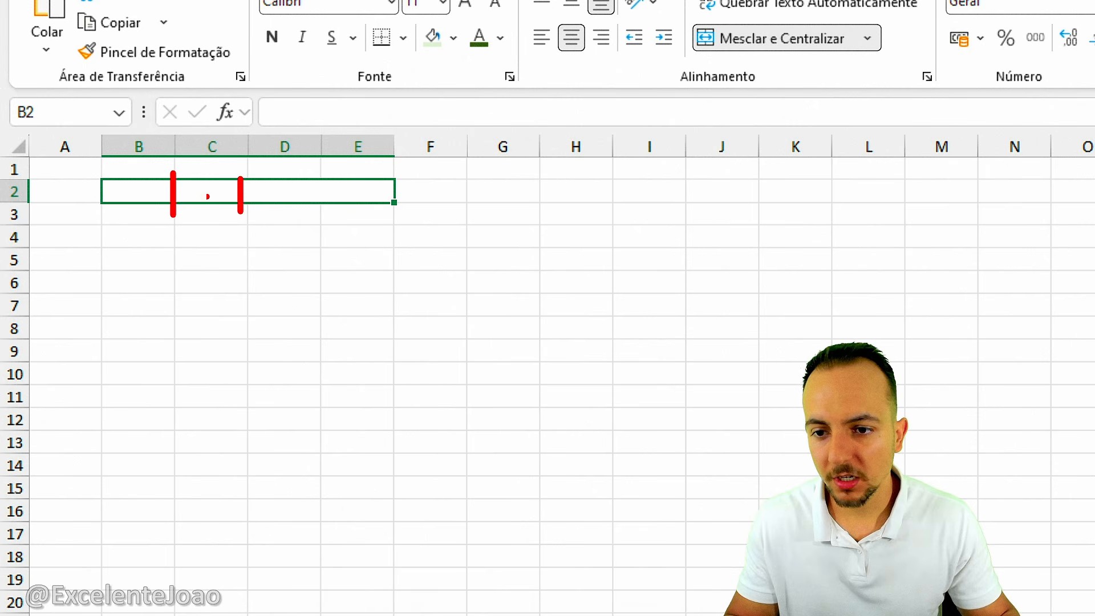
{"action": "key", "text": "e"}
{"action": "left_click_drag", "start_coordinate": [97, 171], "coordinate": [403, 207]}
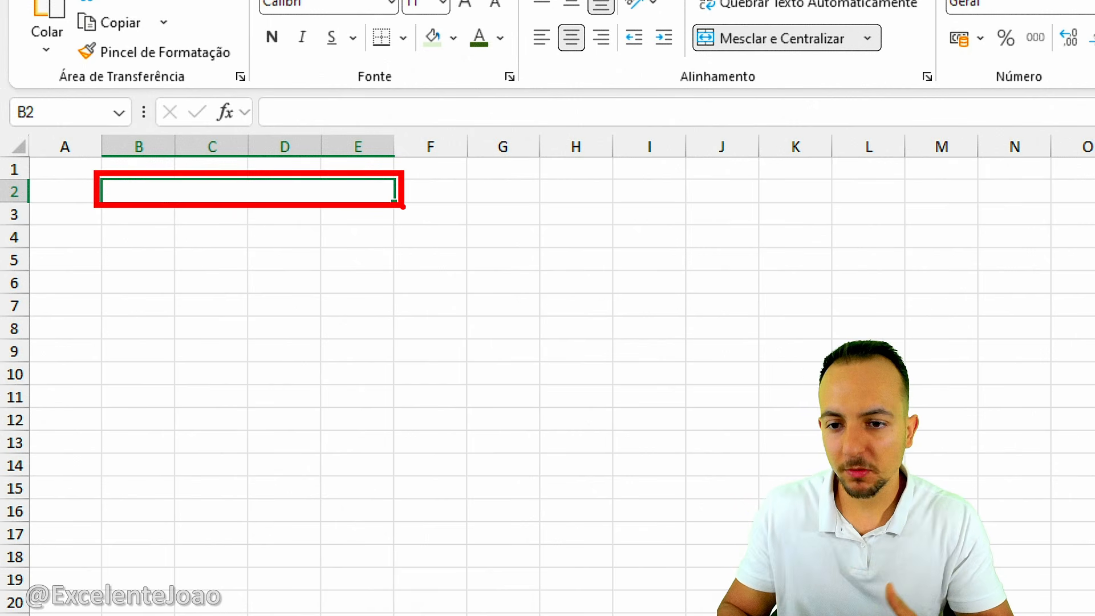
{"action": "key", "text": "Escape"}
Step: Enter the title RECEITAS in the merged cell B2:E2 and replace it with ENTRADAS
{"action": "type", "text": "RECEITA"}
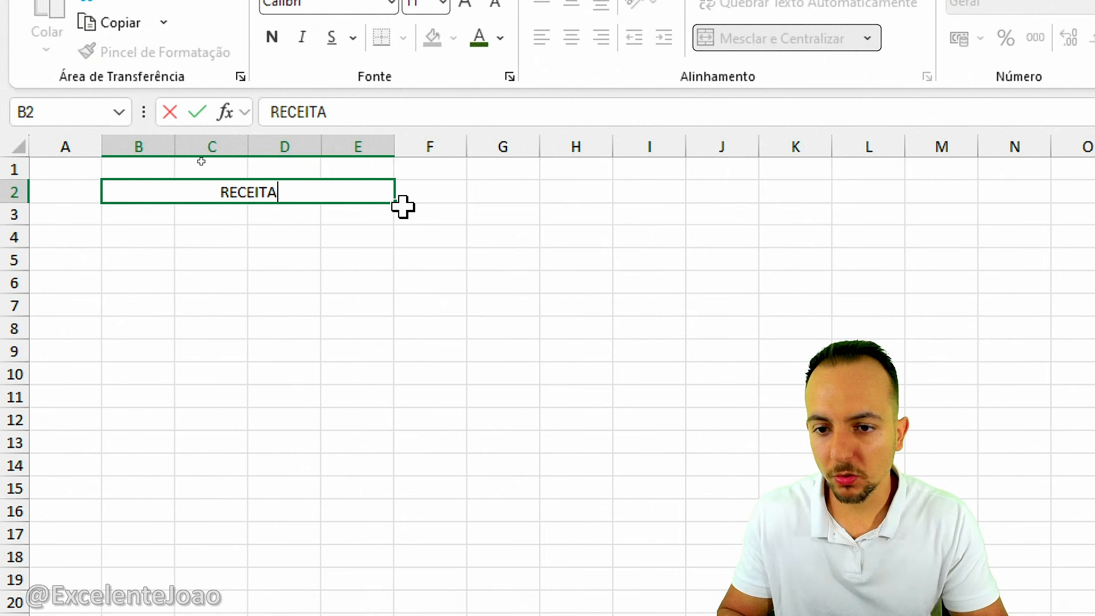
{"action": "type", "text": "S"}
{"action": "key", "text": "ctrl+Return"}
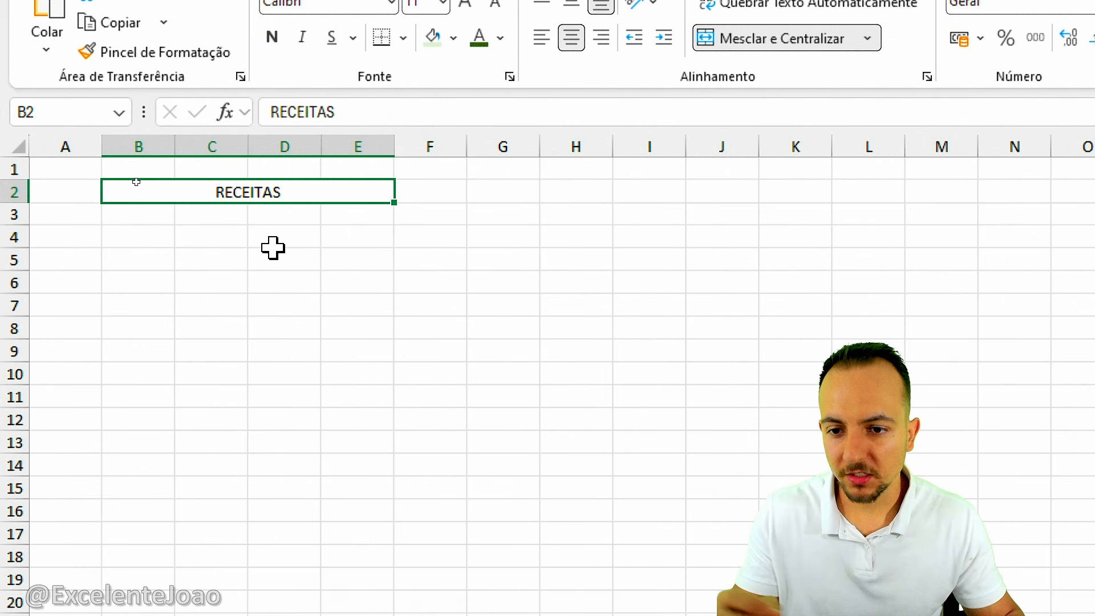
{"action": "type", "text": "ENTRADAS"}
{"action": "key", "text": "ctrl+Return"}
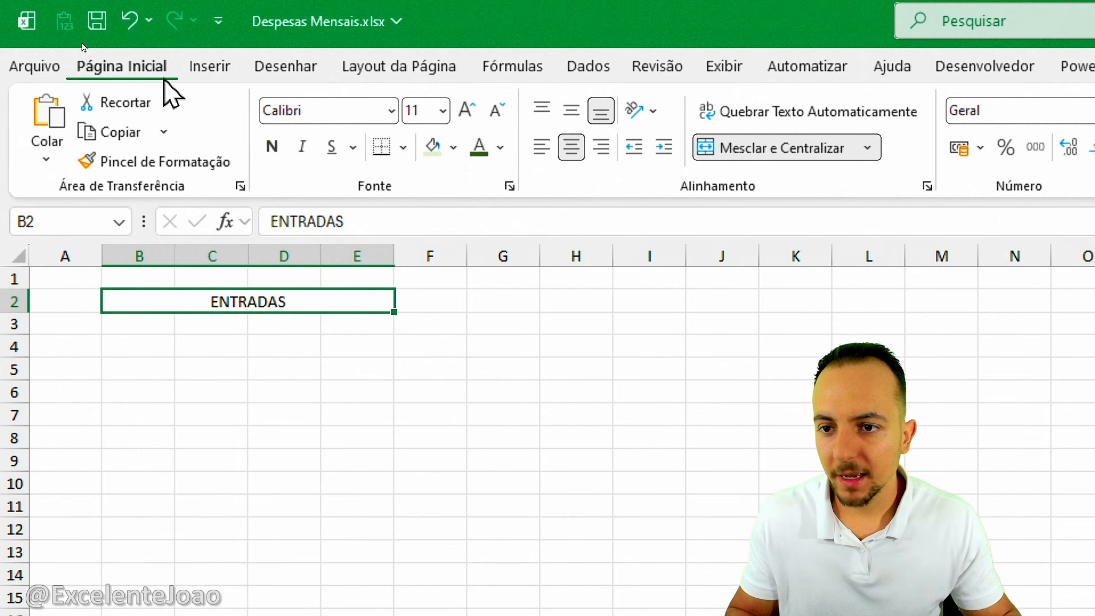
Step: Give the ENTRADAS title cell the lightest green theme fill and the darkest green theme font color
{"action": "left_click", "coordinate": [452, 148]}
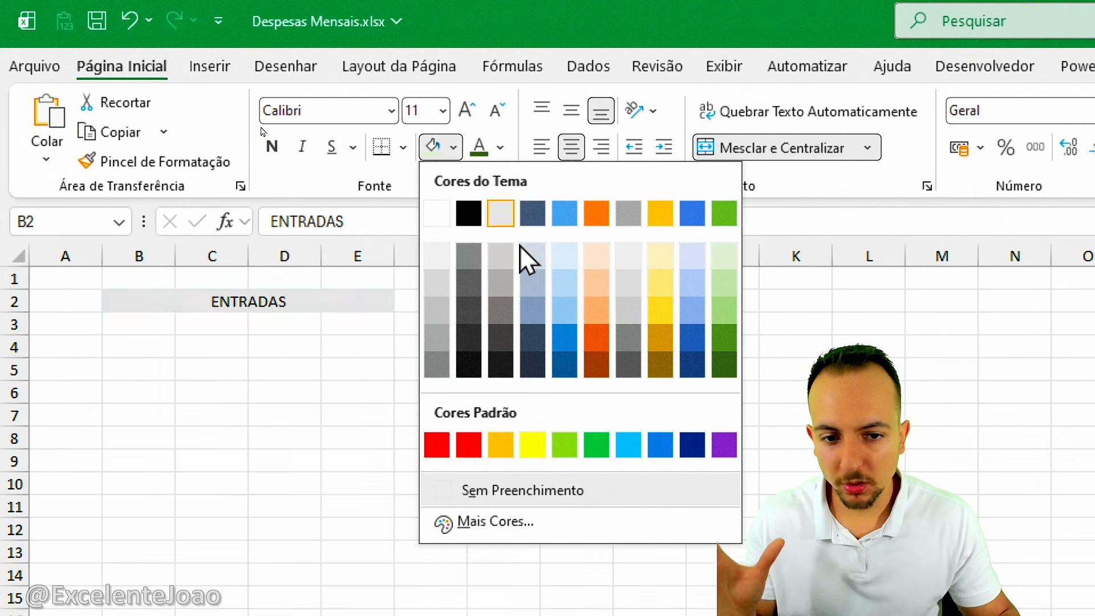
{"action": "left_click", "coordinate": [723, 255]}
{"action": "left_click", "coordinate": [501, 150]}
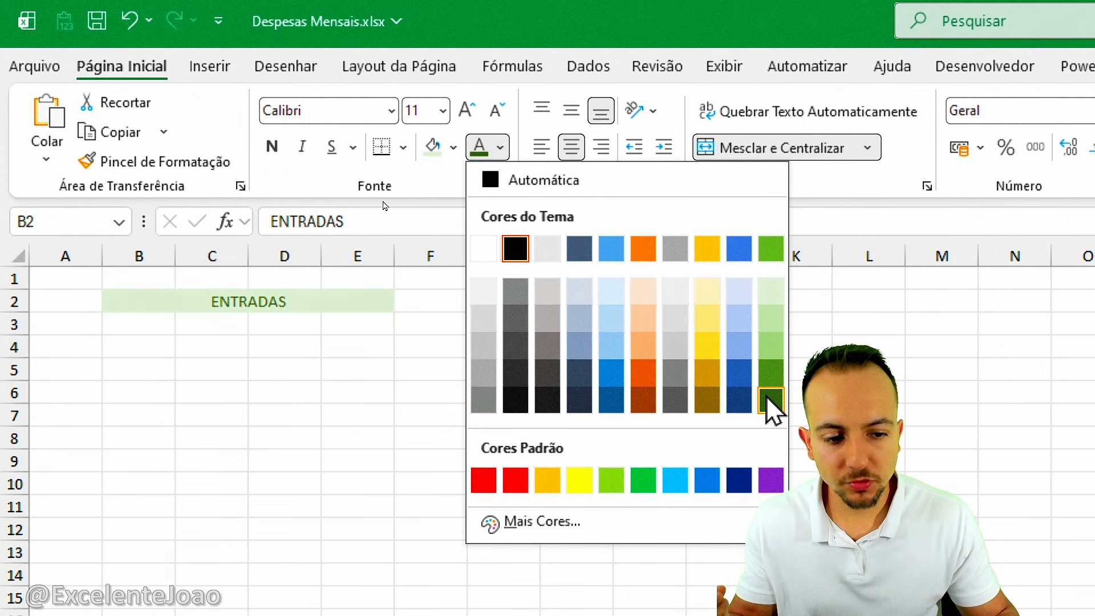
{"action": "left_click", "coordinate": [766, 399]}
Step: Make the ENTRADAS title bold, without italics, and enlarge its font to size 22
{"action": "left_click", "coordinate": [272, 147]}
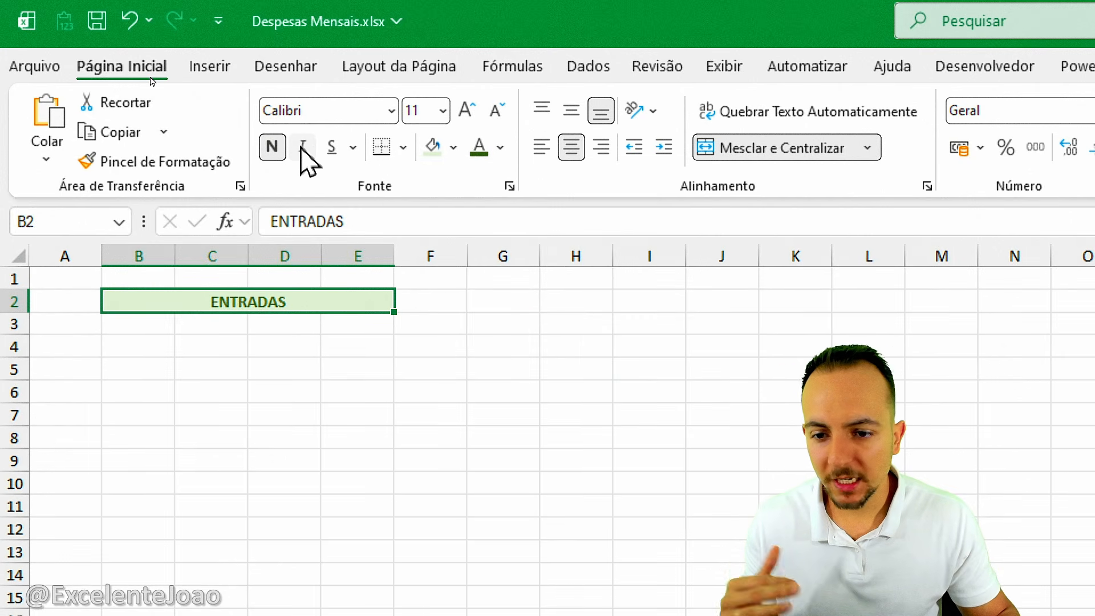
{"action": "left_click", "coordinate": [302, 148]}
{"action": "left_click", "coordinate": [302, 149]}
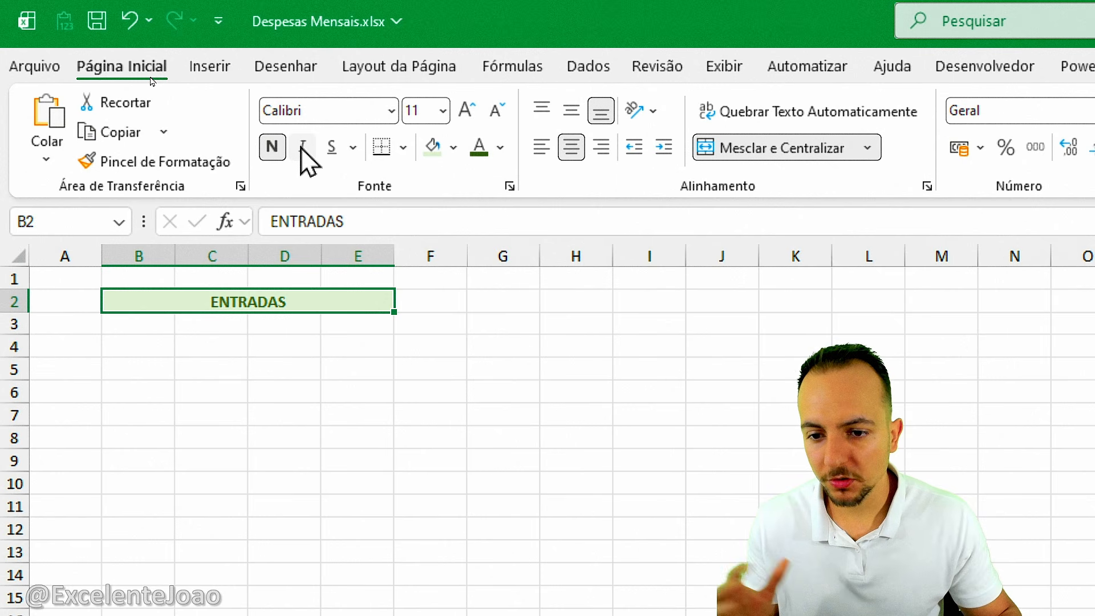
{"action": "left_click", "coordinate": [475, 117]}
{"action": "left_click", "coordinate": [477, 118]}
{"action": "left_click", "coordinate": [476, 119]}
{"action": "left_click", "coordinate": [477, 118]}
{"action": "left_click", "coordinate": [476, 119]}
{"action": "left_click", "coordinate": [476, 118]}
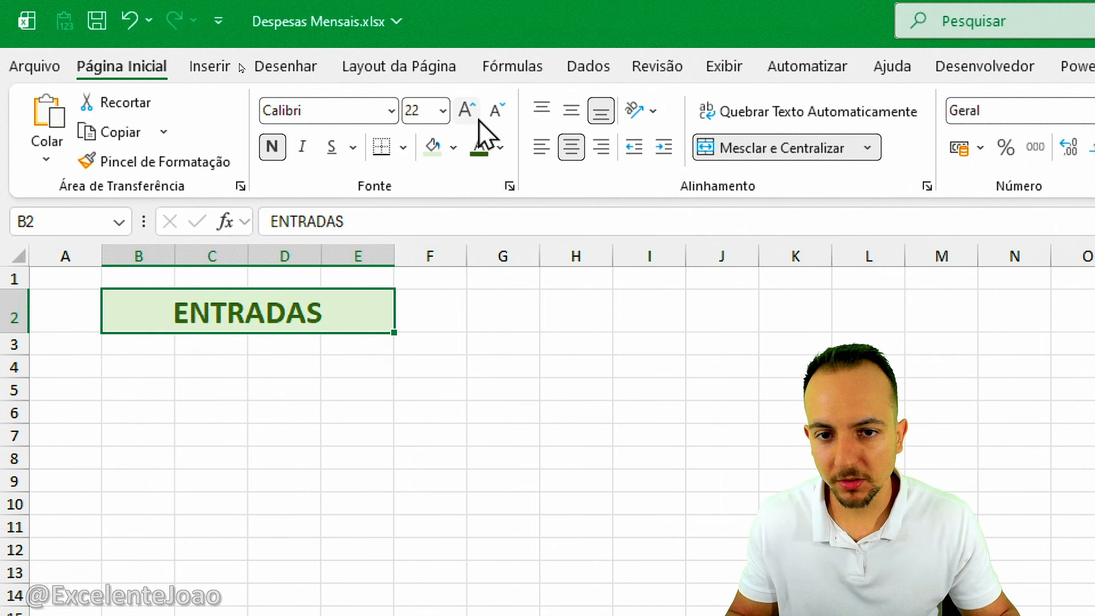
{"action": "left_click", "coordinate": [330, 392]}
{"action": "left_click", "coordinate": [145, 346]}
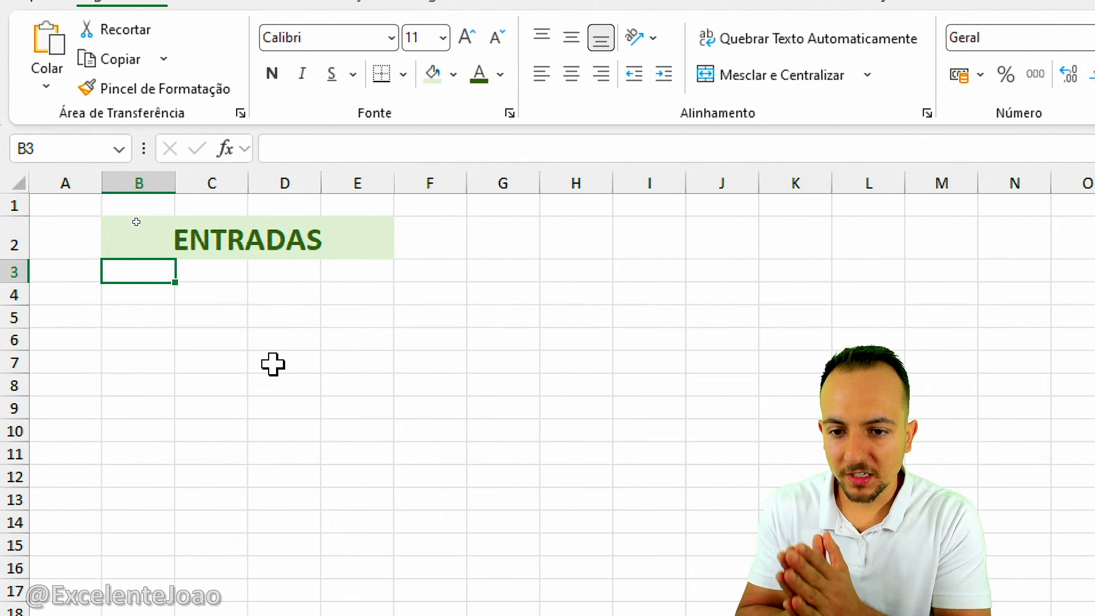
Step: Copy the merged ENTRADAS title block and paste it with its formatting starting at cell G2
{"action": "left_click", "coordinate": [274, 237]}
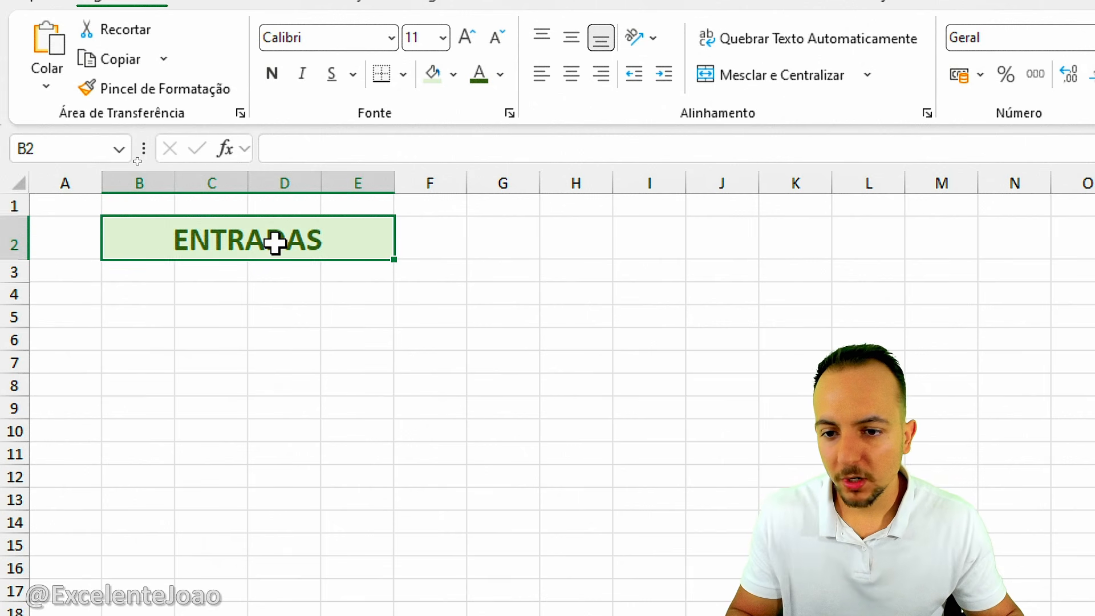
{"action": "mouse_move", "coordinate": [284, 192]}
{"action": "left_mouse_down"}
{"action": "mouse_move", "coordinate": [200, 305]}
{"action": "mouse_move", "coordinate": [222, 178]}
{"action": "left_mouse_up"}
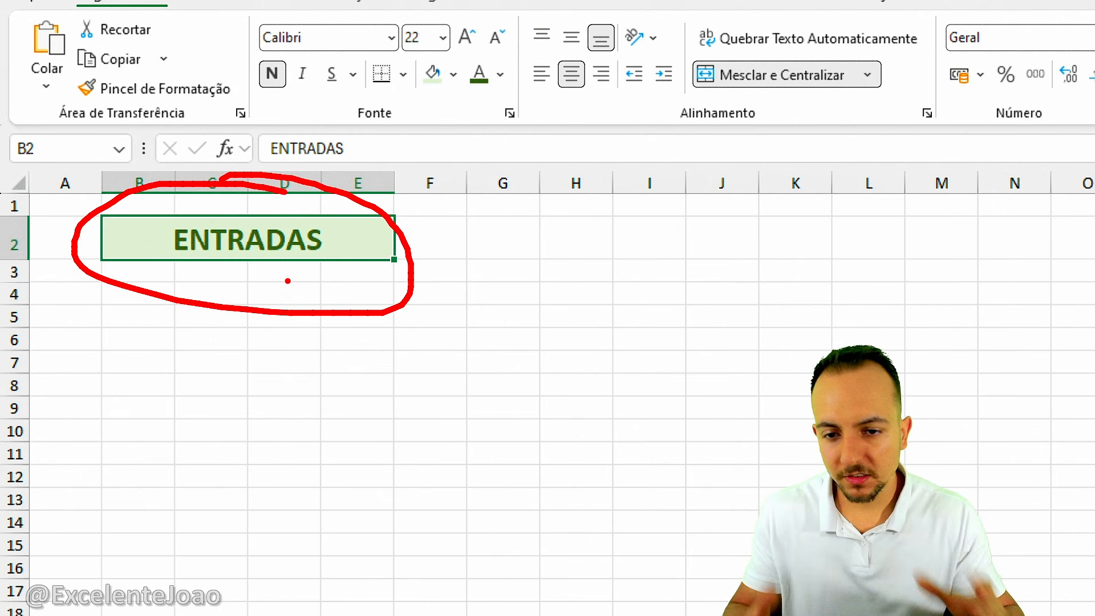
{"action": "type", "text": "CTRL C"}
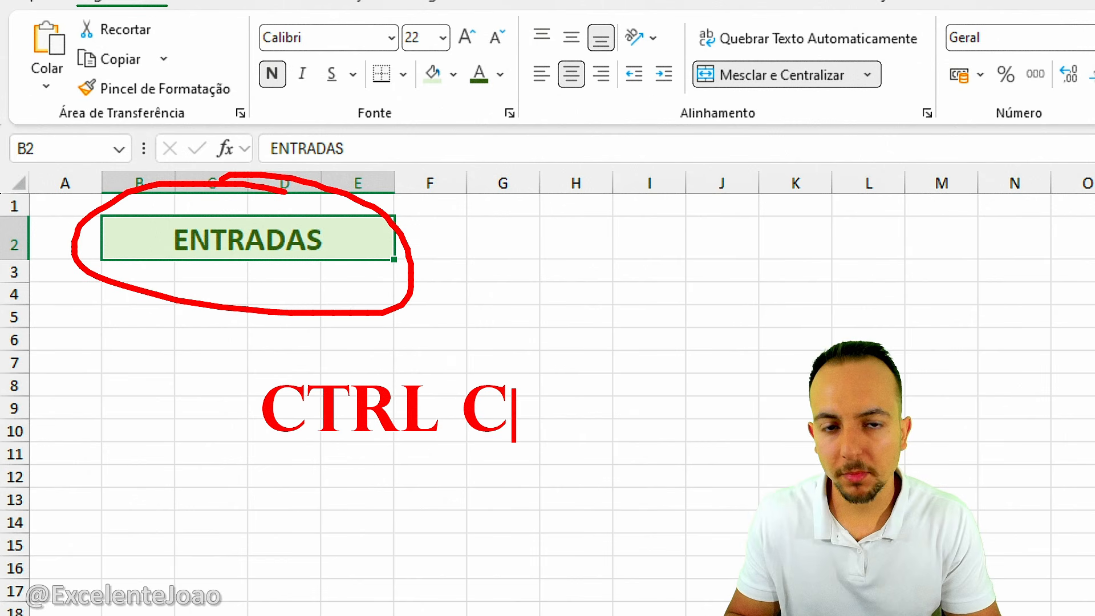
{"action": "key", "text": "Return"}
{"action": "type", "text": "CTRL V"}
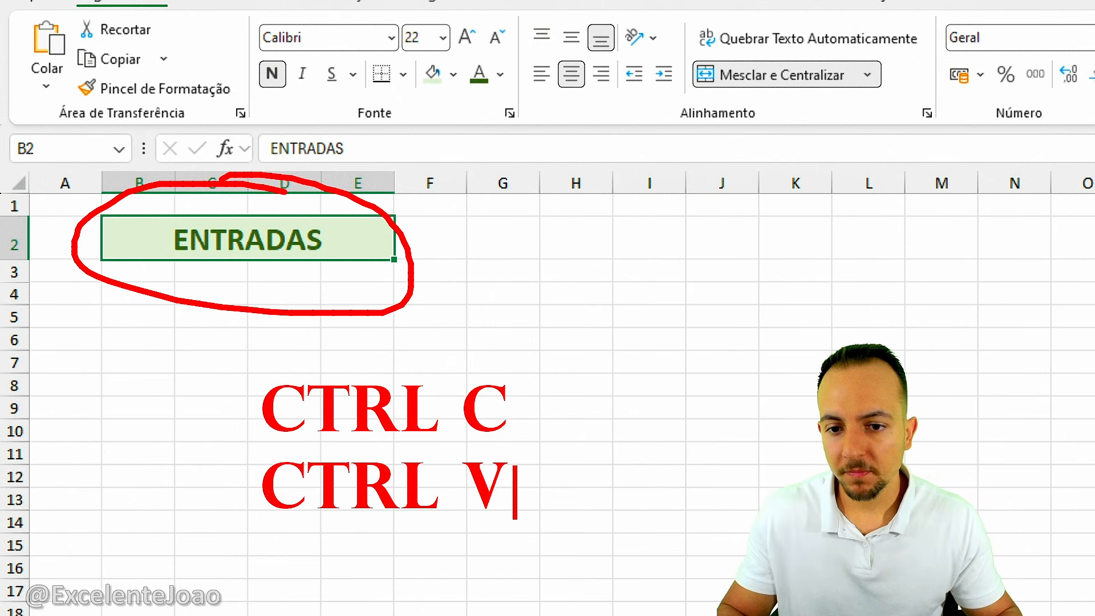
{"action": "key", "text": "Escape"}
{"action": "key", "text": "ctrl+c"}
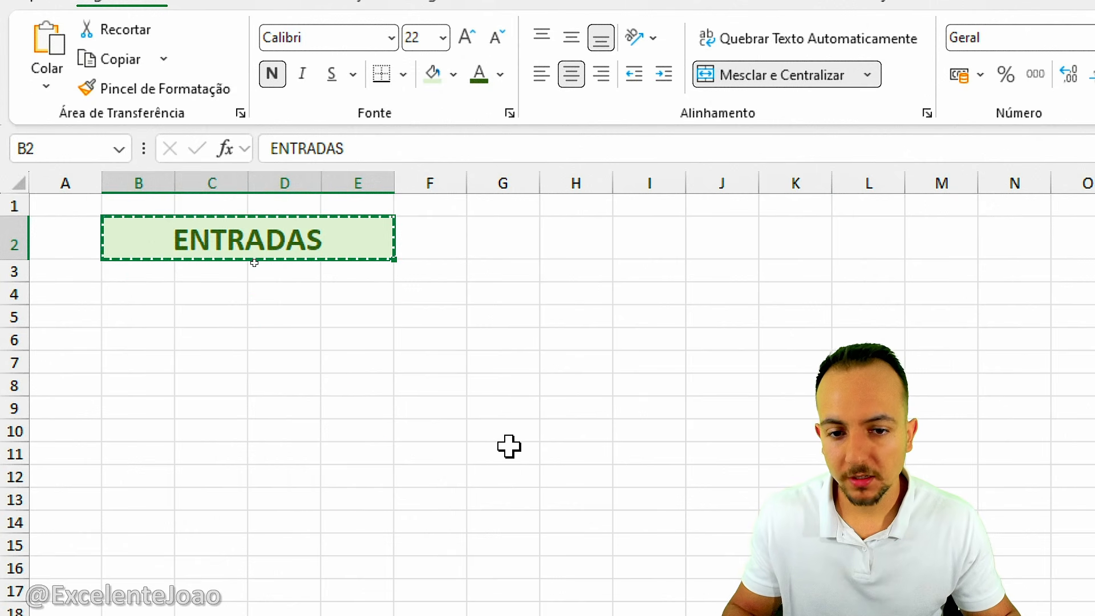
{"action": "left_click", "coordinate": [496, 257]}
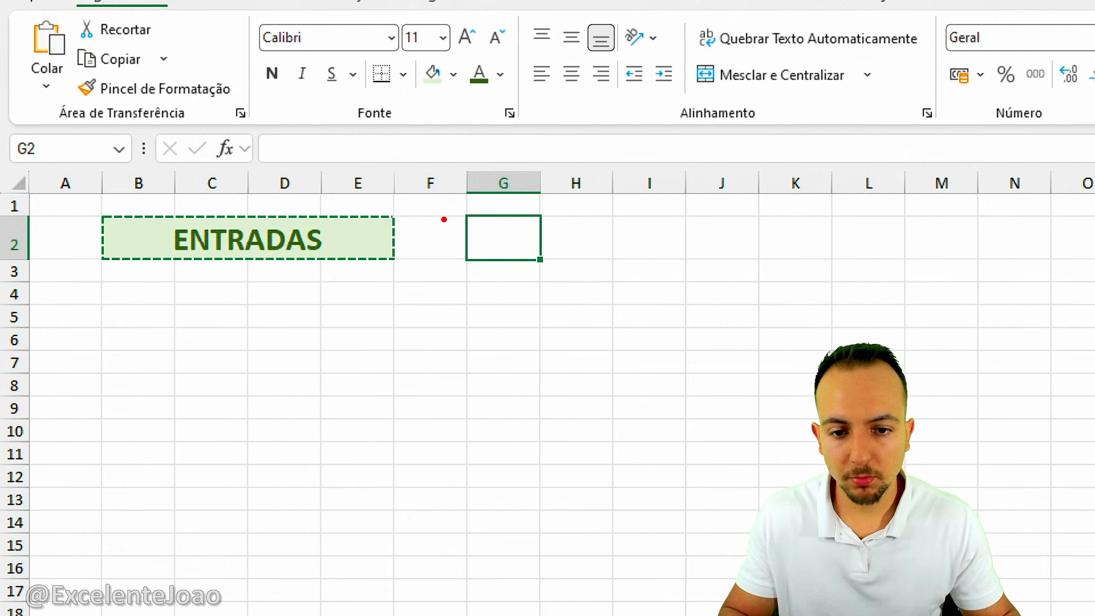
{"action": "mouse_move", "coordinate": [444, 219]}
{"action": "left_mouse_down"}
{"action": "mouse_move", "coordinate": [453, 215]}
{"action": "mouse_move", "coordinate": [476, 278]}
{"action": "mouse_move", "coordinate": [479, 210]}
{"action": "left_mouse_up"}
{"action": "key", "text": "ctrl+z"}
{"action": "key", "text": "Escape"}
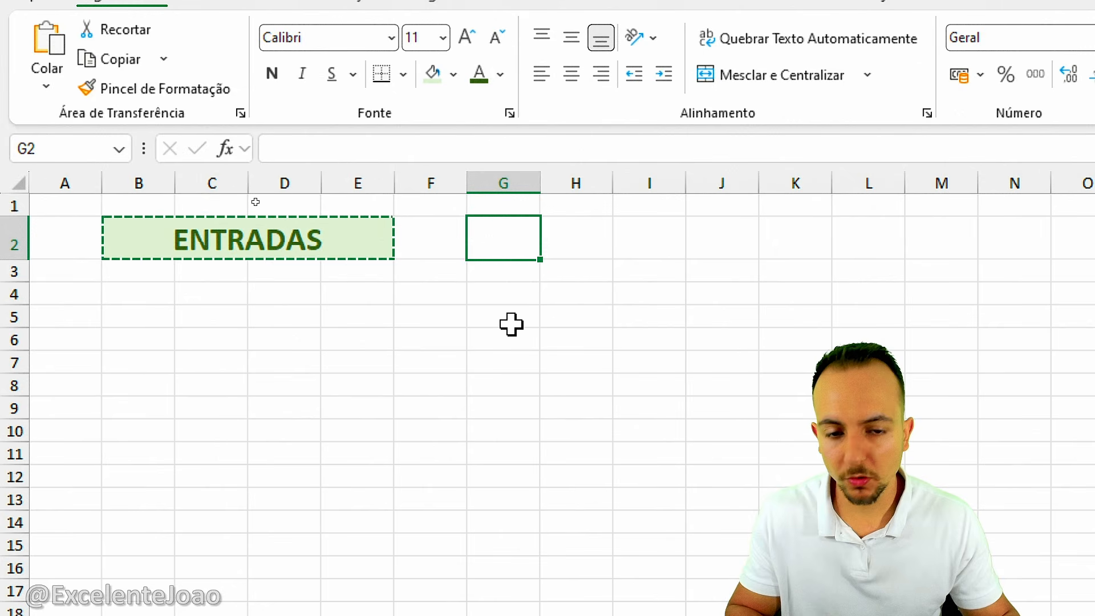
{"action": "key", "text": "ctrl+v"}
{"action": "key", "text": "Escape"}
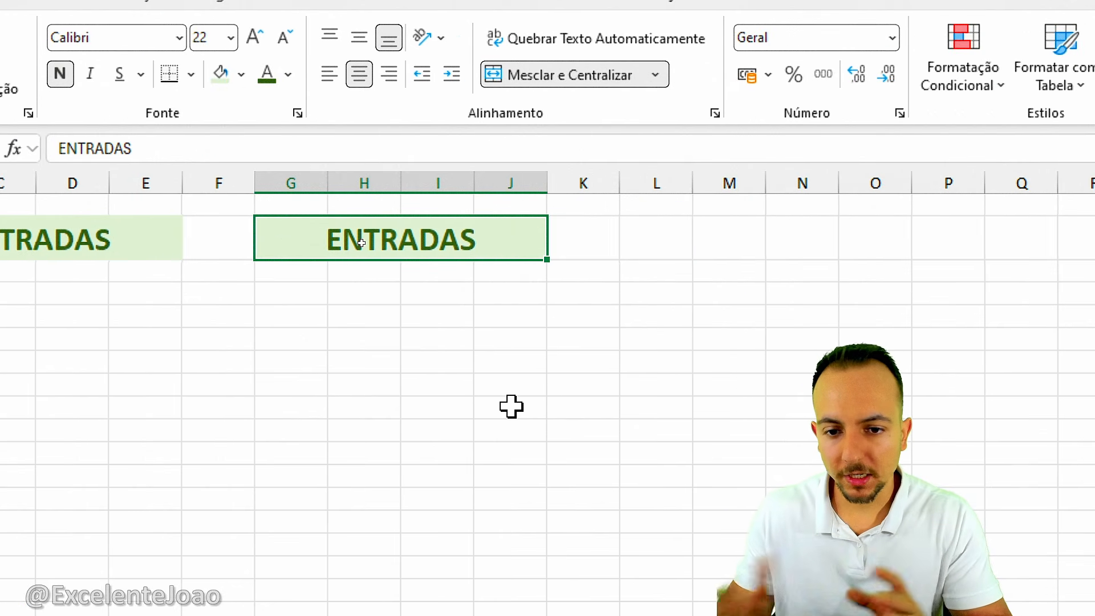
Step: Replace the copied title in G2:J2 with SAÍDAS and give it the lightest orange theme fill and a red font
{"action": "type", "text": "SAÍDAS"}
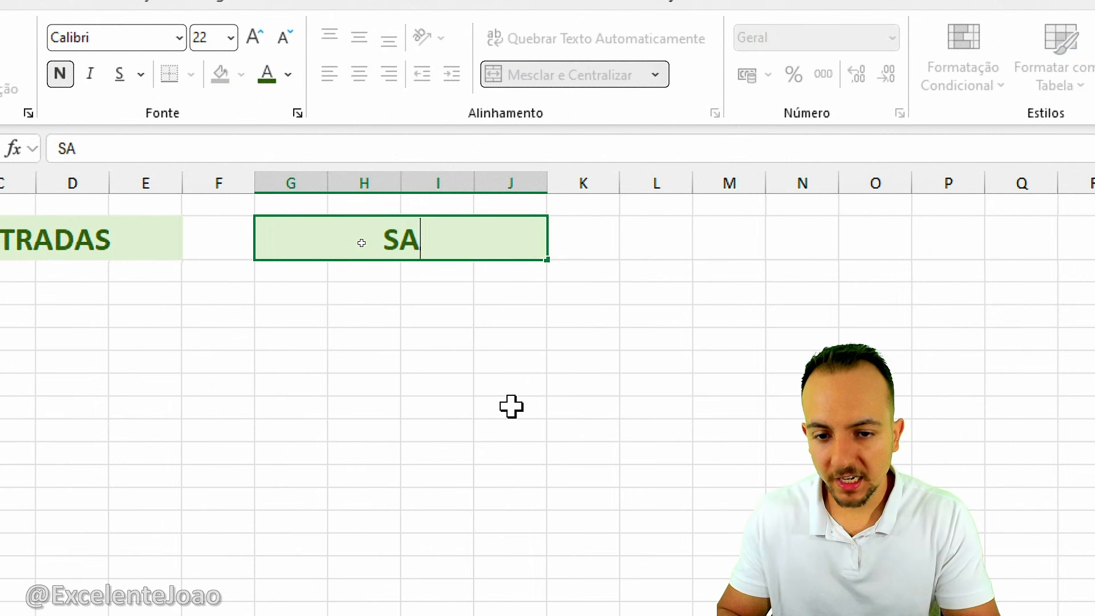
{"action": "key", "text": "Return"}
{"action": "left_click", "coordinate": [436, 251]}
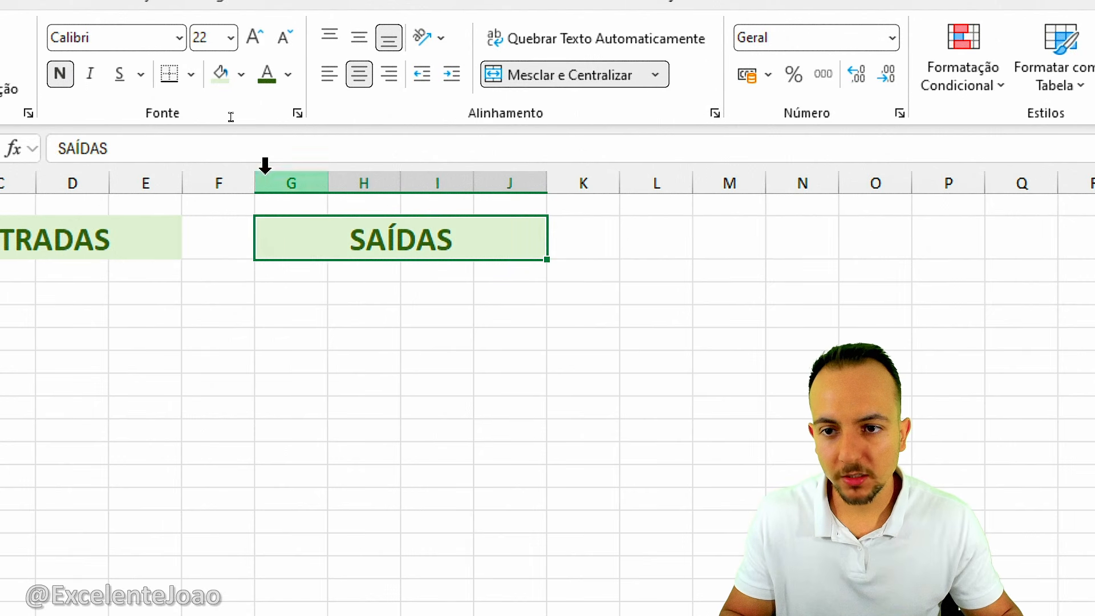
{"action": "left_click", "coordinate": [241, 74]}
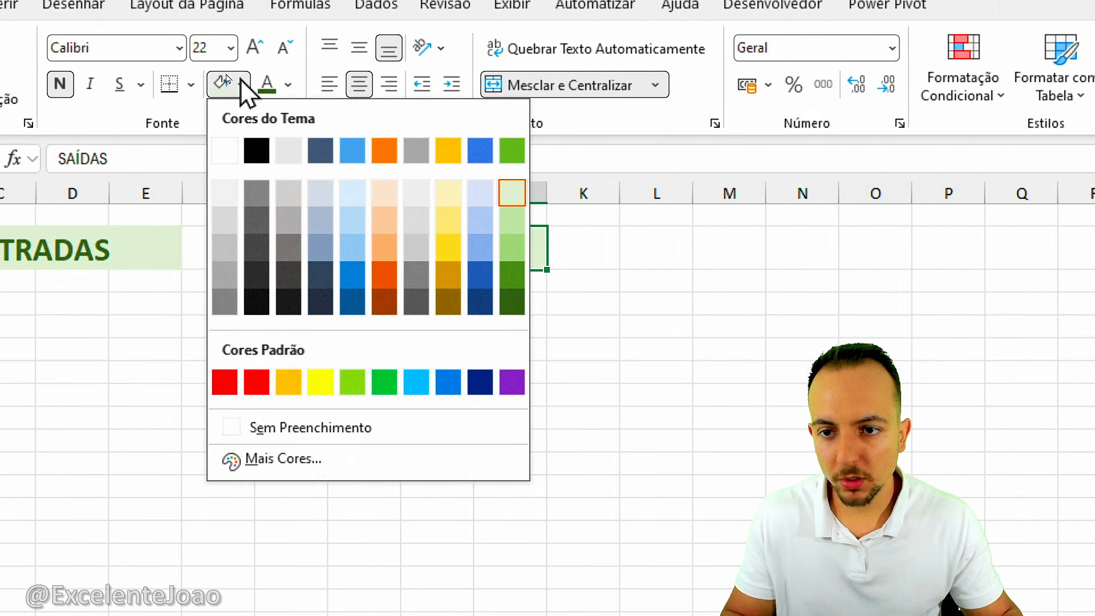
{"action": "left_click", "coordinate": [381, 201]}
{"action": "left_click", "coordinate": [288, 85]}
{"action": "left_click", "coordinate": [273, 426]}
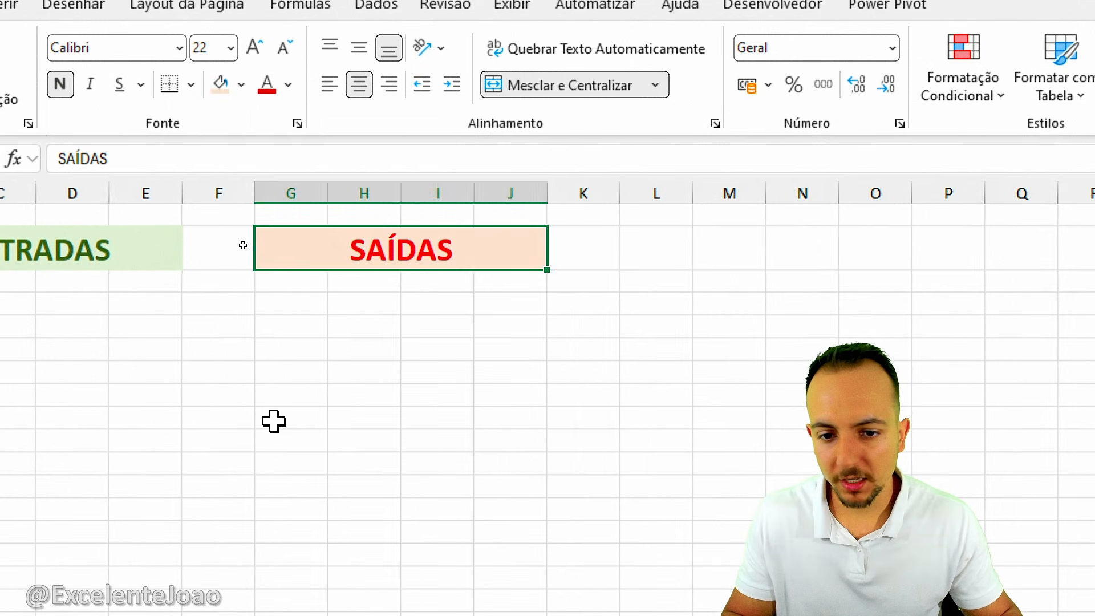
{"action": "left_click", "coordinate": [273, 421]}
Step: Enter the column header DATA in B3 under ENTRADAS and in G3 under SAÍDAS
{"action": "left_click", "coordinate": [139, 281]}
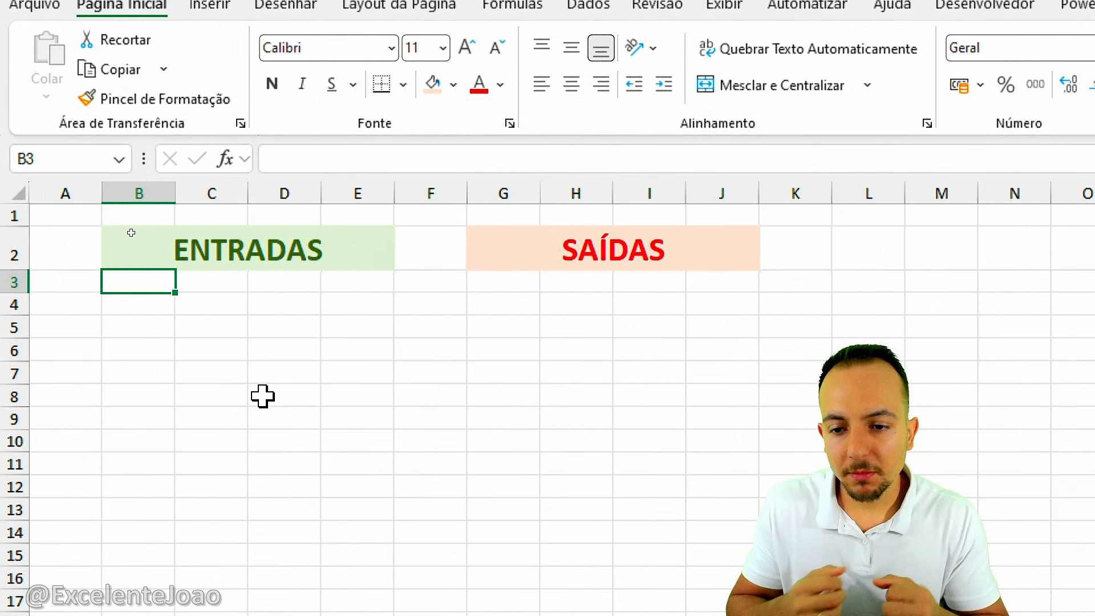
{"action": "type", "text": "DATA"}
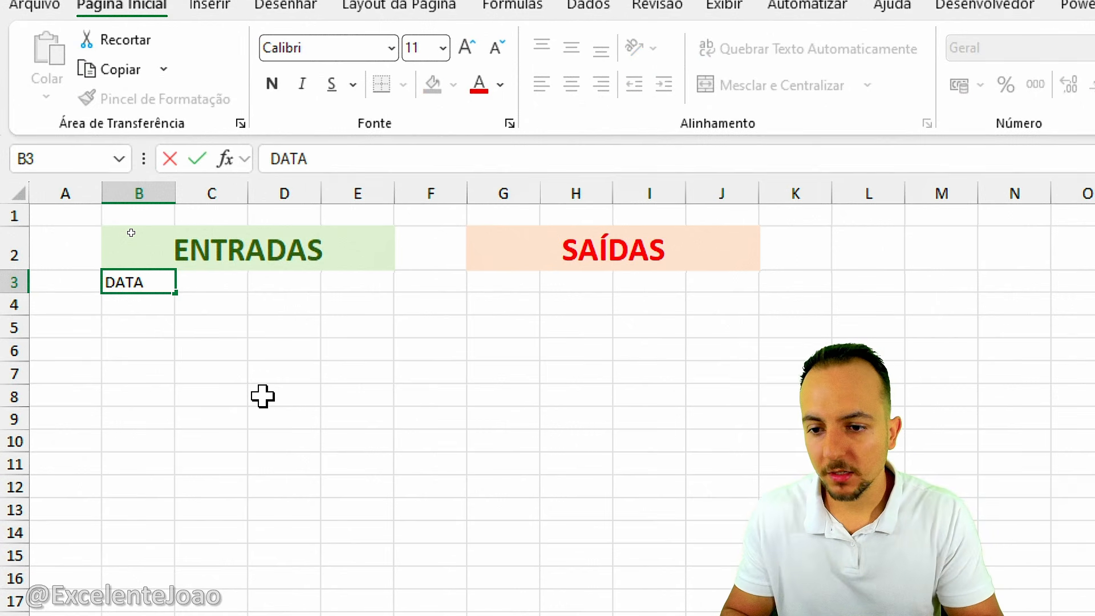
{"action": "key", "text": "Tab"}
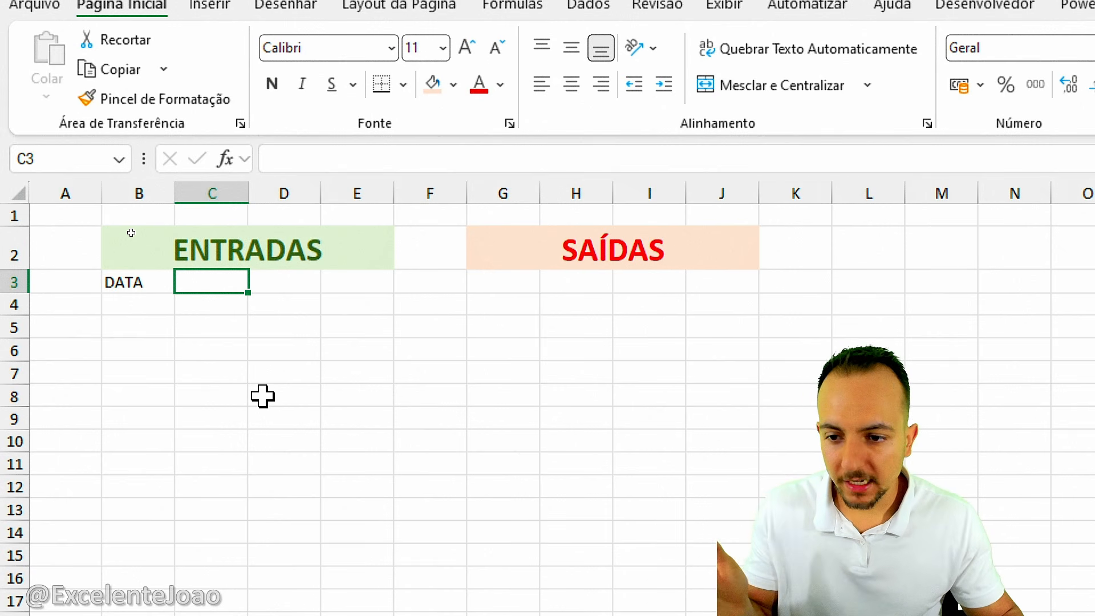
{"action": "left_click", "coordinate": [491, 281]}
{"action": "type", "text": "DATA"}
Step: Enter the headers DESCRIÇÃO, VALOR and OBSERVAÇÃO in cells C3, D3 and E3
{"action": "left_click", "coordinate": [212, 281]}
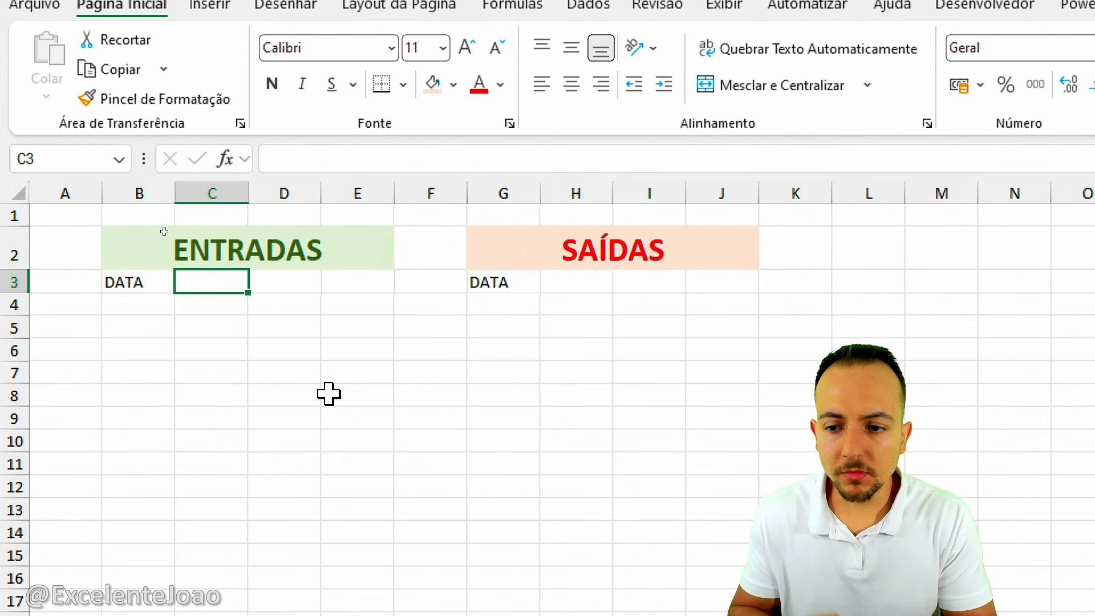
{"action": "type", "text": "DESCRIÇÃO"}
{"action": "key", "text": "Tab"}
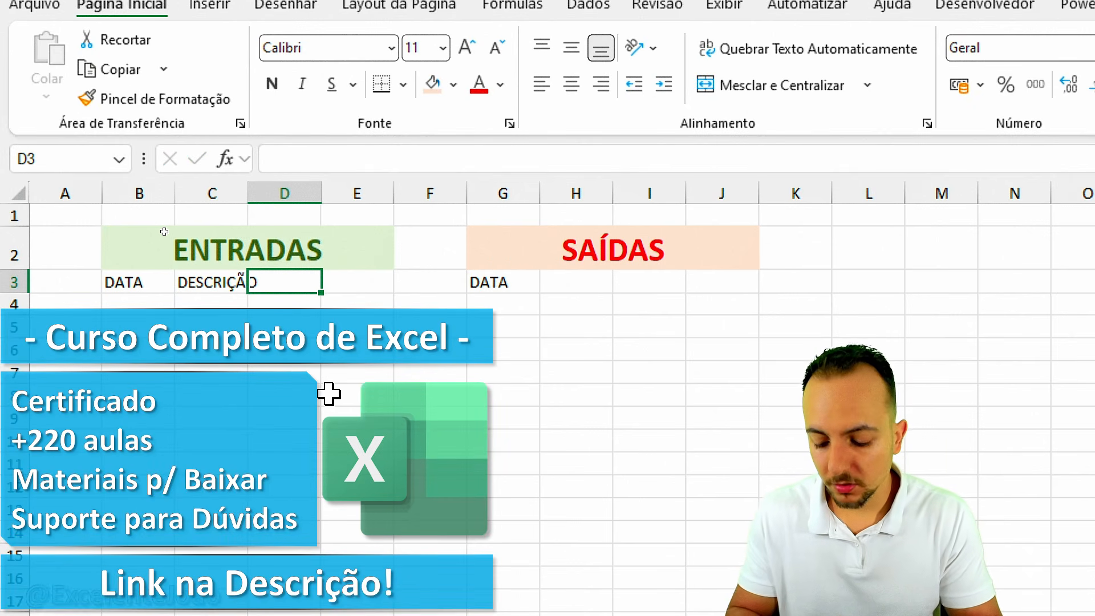
{"action": "type", "text": "VALOR"}
{"action": "key", "text": "Tab"}
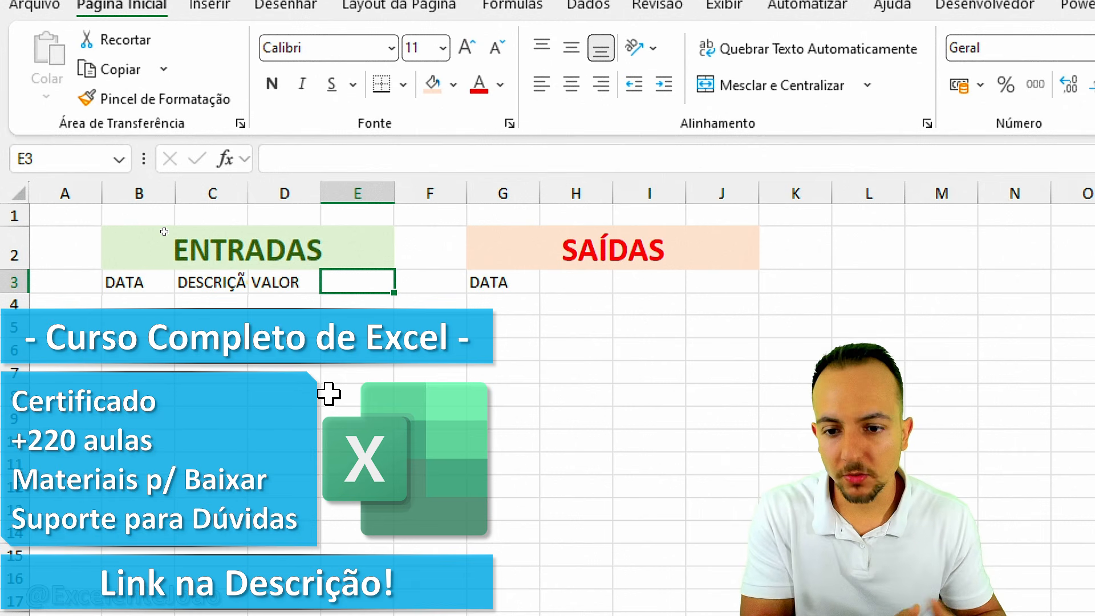
{"action": "type", "text": "O"}
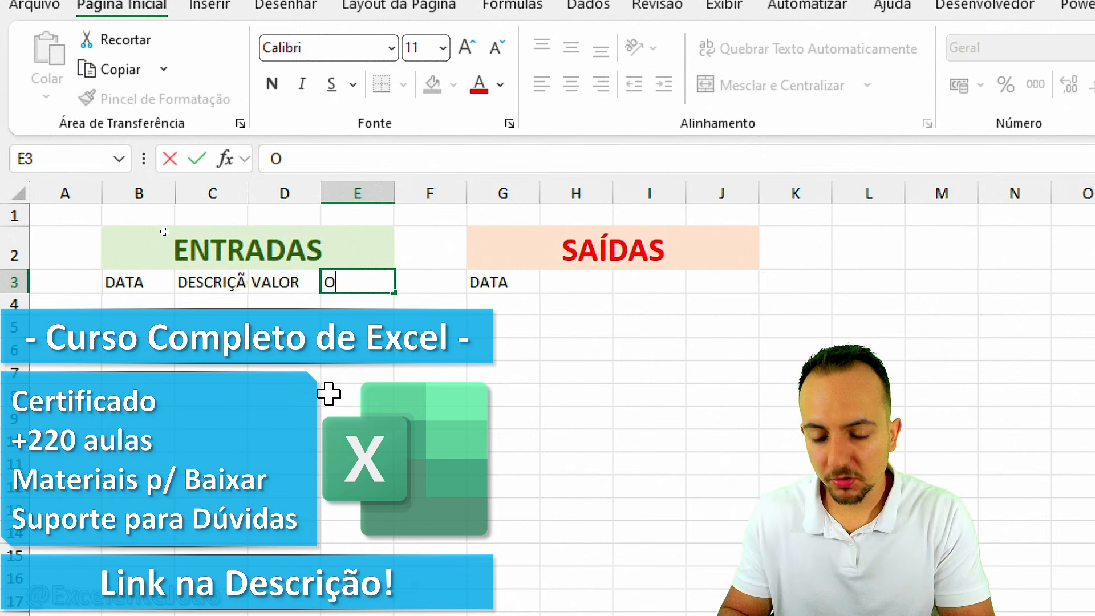
{"action": "type", "text": "BSERVAÇ"}
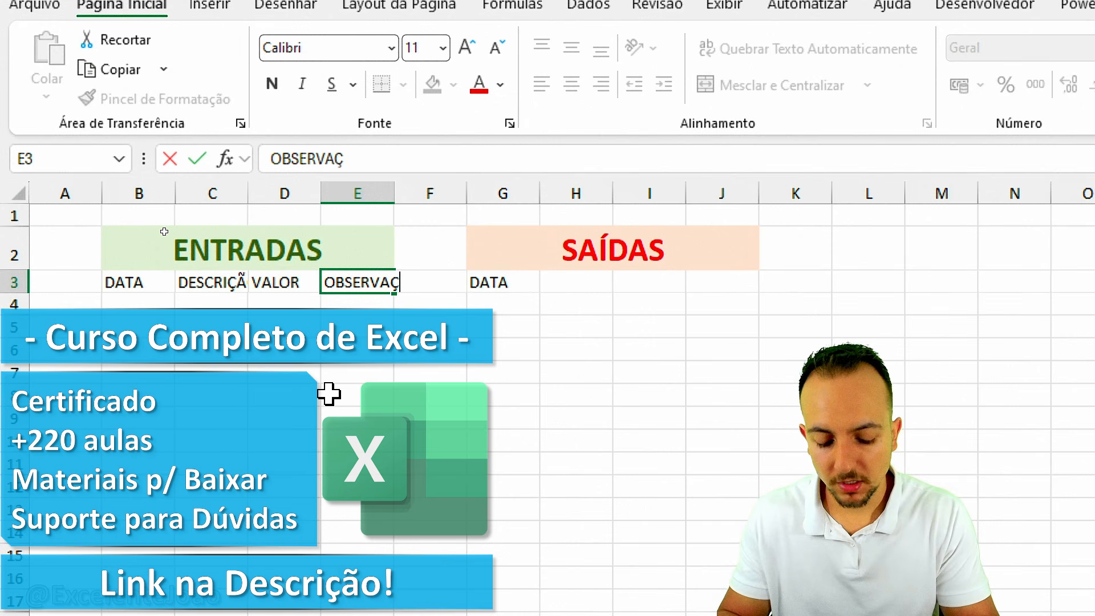
{"action": "type", "text": "ÃO"}
{"action": "key", "text": "Return"}
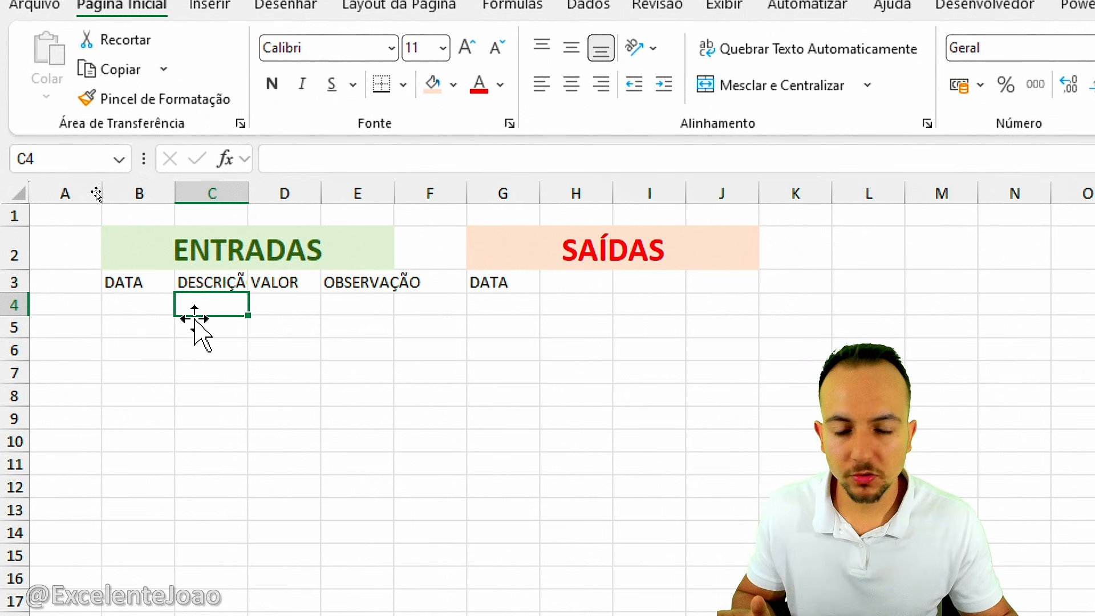
Step: Format the header cells B3:E3 with the standard green fill and white, bold, size 12 text
{"action": "left_click", "coordinate": [158, 283]}
{"action": "left_click_drag", "start_coordinate": [158, 283], "coordinate": [351, 285]}
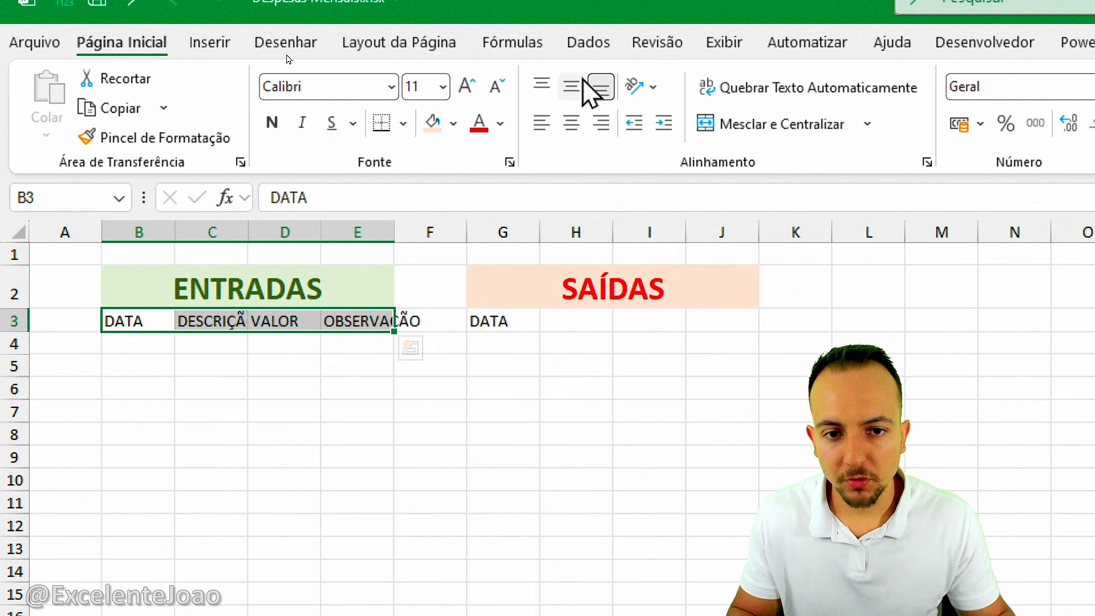
{"action": "left_click", "coordinate": [453, 84]}
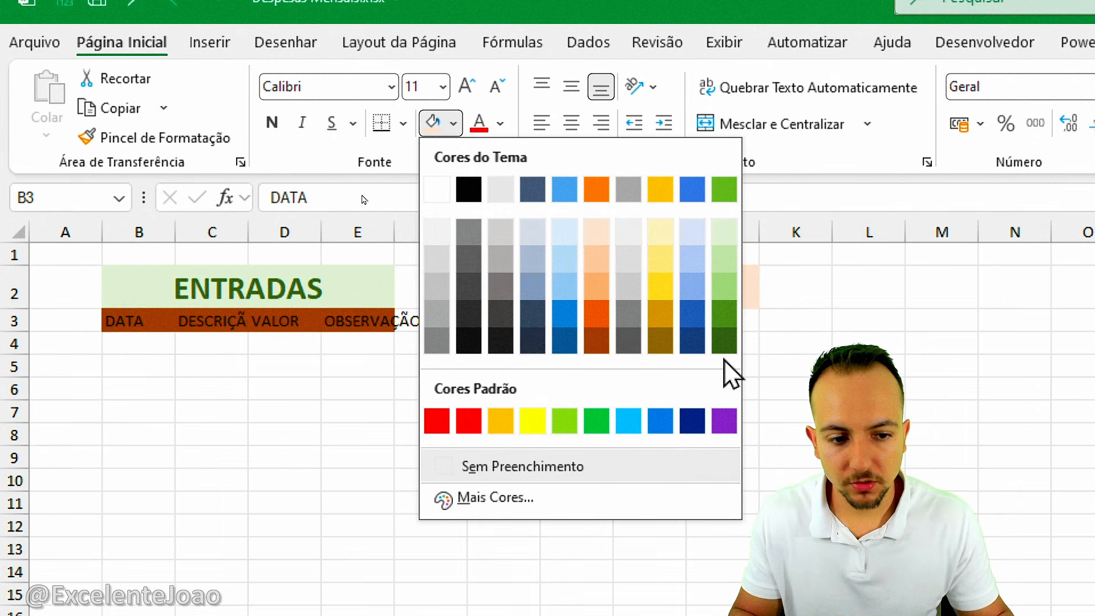
{"action": "left_click", "coordinate": [596, 422]}
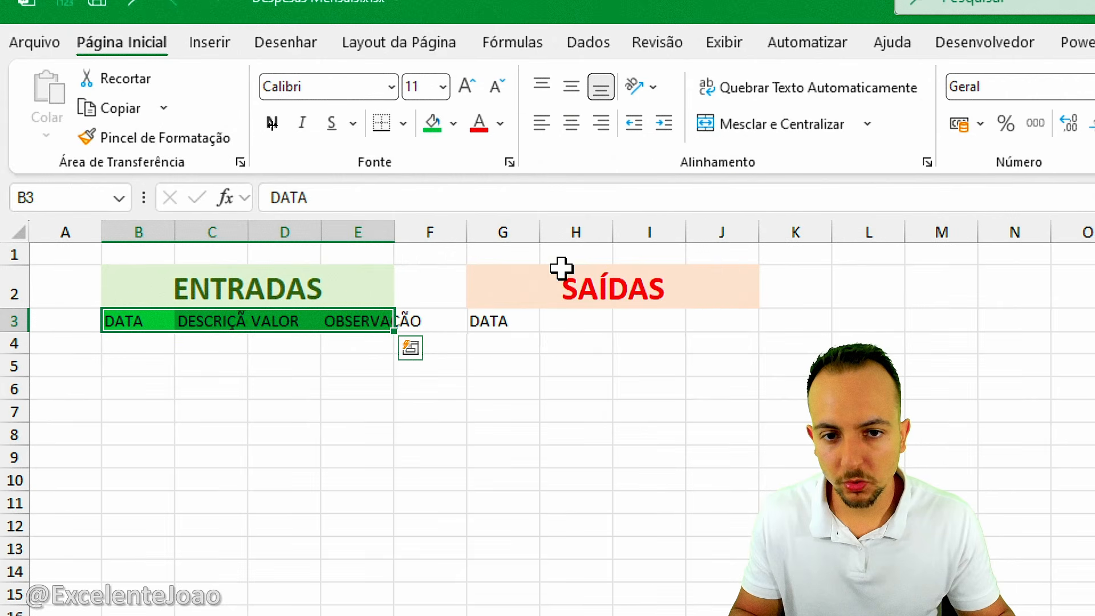
{"action": "left_click", "coordinate": [500, 123]}
{"action": "left_click", "coordinate": [484, 225]}
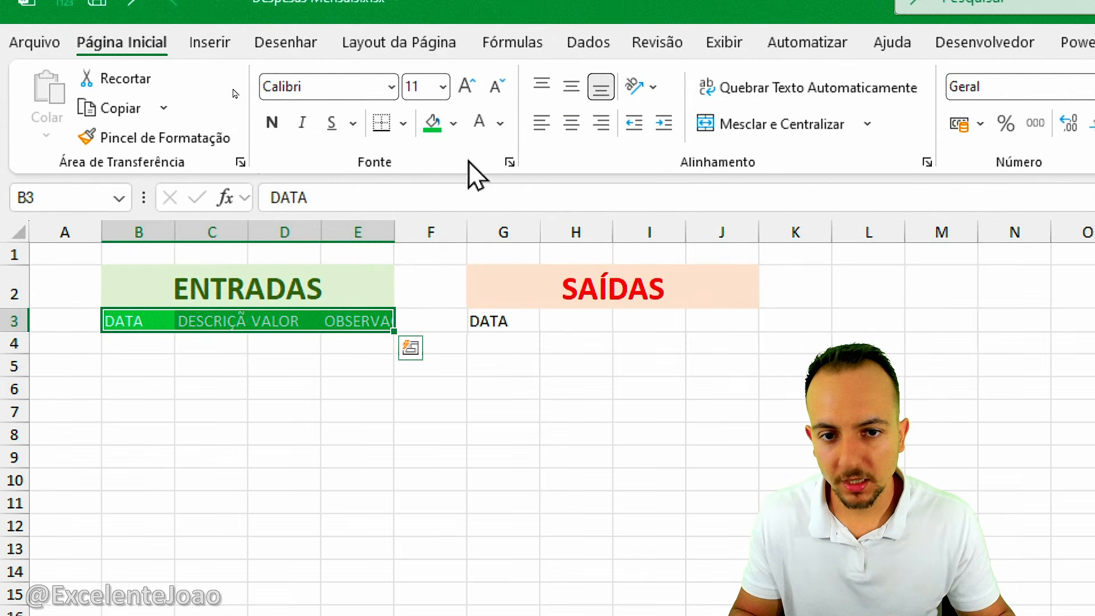
{"action": "left_click", "coordinate": [467, 91]}
{"action": "left_click", "coordinate": [272, 123]}
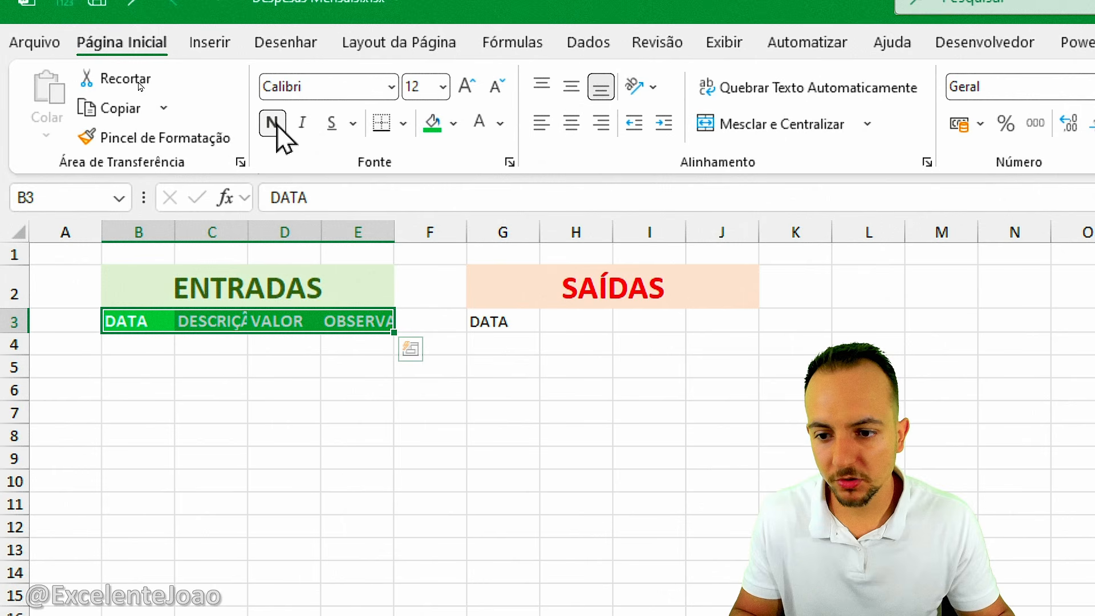
{"action": "left_click", "coordinate": [244, 436]}
Step: Widen columns B through E so that the ENTRADAS headers fit completely
{"action": "left_click_drag", "start_coordinate": [174, 232], "coordinate": [197, 232]}
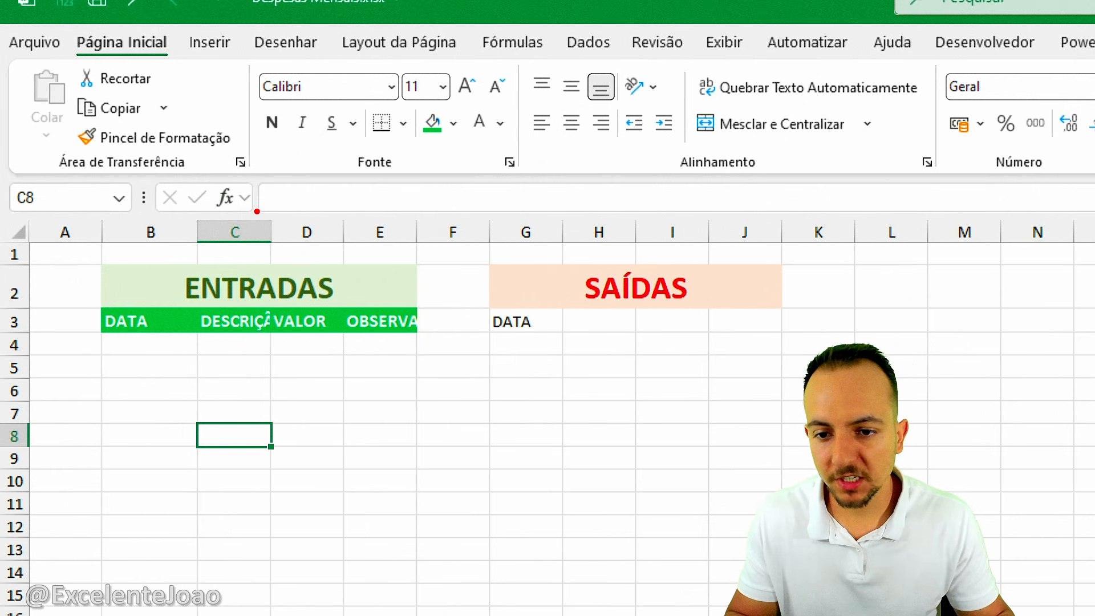
{"action": "left_click_drag", "start_coordinate": [271, 232], "coordinate": [332, 240]}
{"action": "left_click_drag", "start_coordinate": [405, 237], "coordinate": [438, 237]}
{"action": "left_click_drag", "start_coordinate": [510, 232], "coordinate": [551, 231]}
{"action": "left_click_drag", "start_coordinate": [558, 231], "coordinate": [569, 231]}
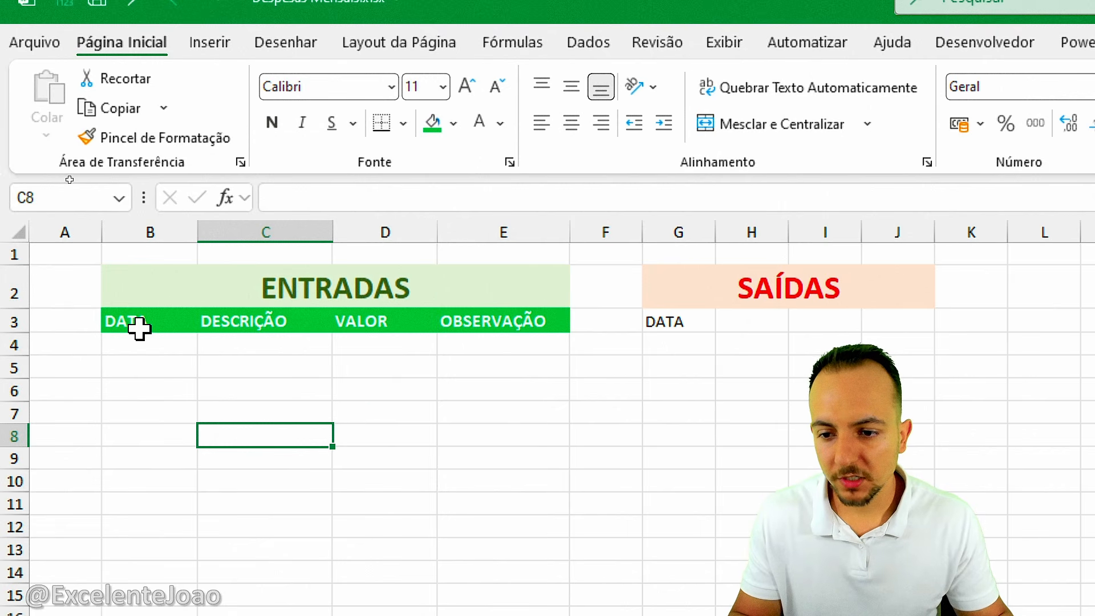
Step: Copy the formatted header row B3:E3 and paste it into G3:J3 under SAÍDAS
{"action": "left_click_drag", "start_coordinate": [139, 322], "coordinate": [531, 321]}
{"action": "key", "text": "ctrl+2"}
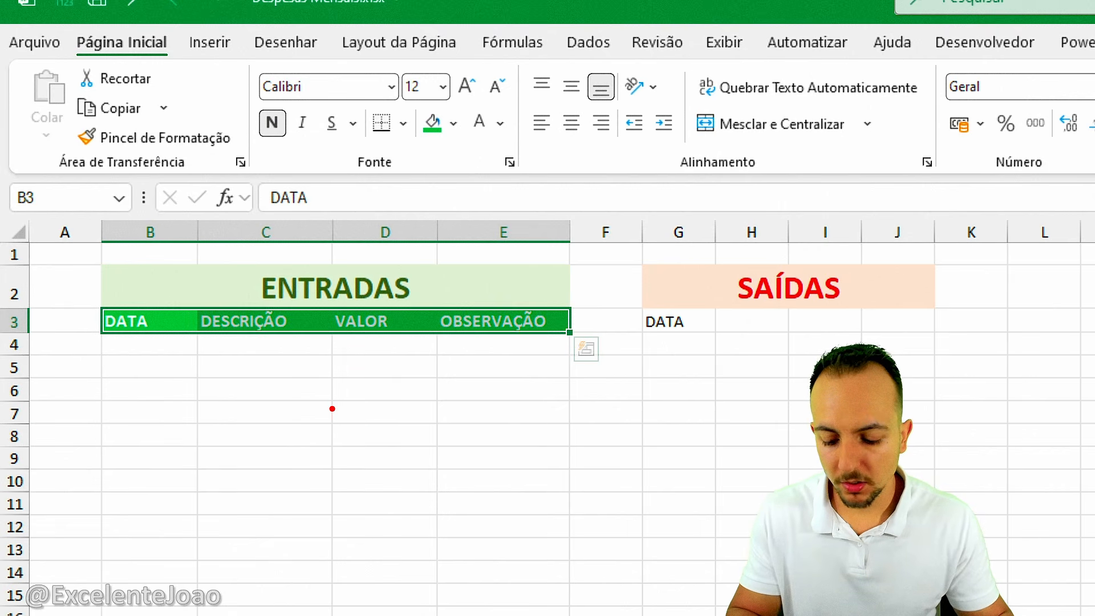
{"action": "type", "text": "tCTRLC"}
{"action": "key", "text": "BackSpace"}
{"action": "type", "text": "C"}
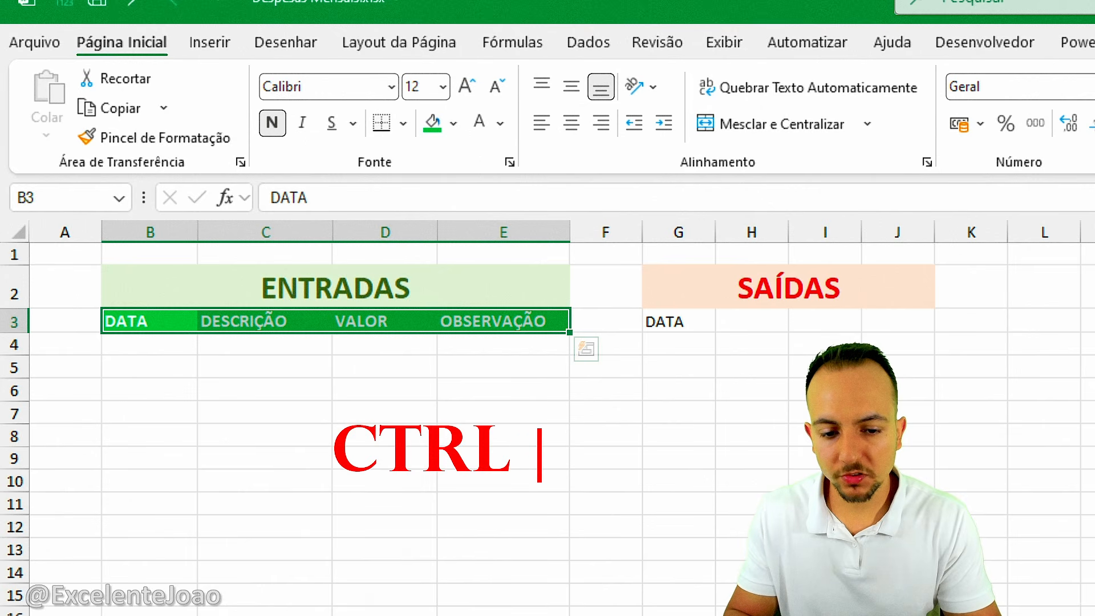
{"action": "key", "text": "Return"}
{"action": "type", "text": "CTRL V"}
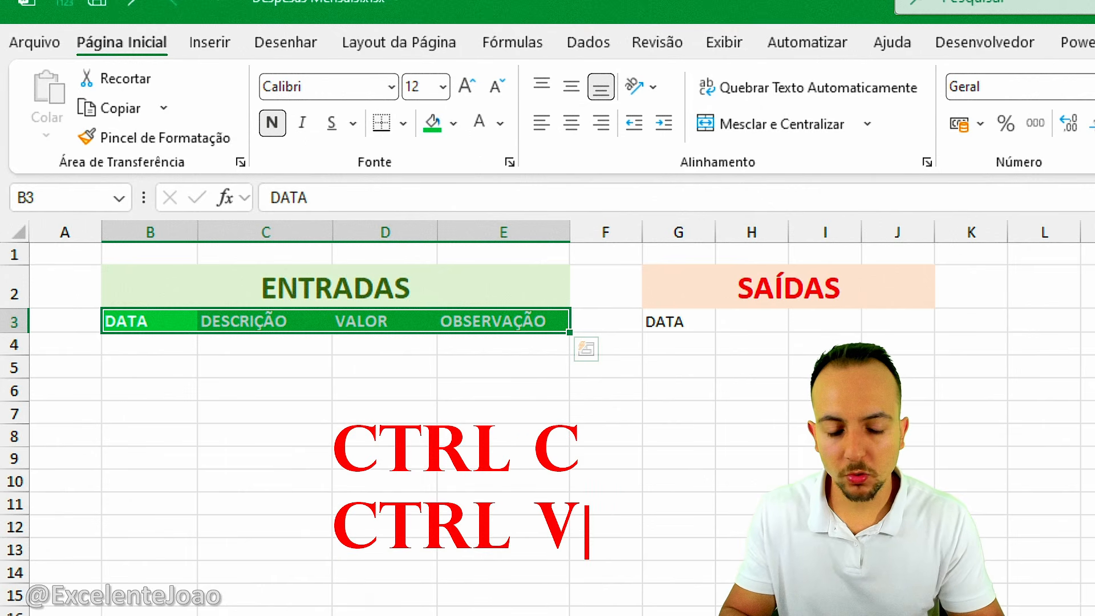
{"action": "key", "text": "Escape"}
{"action": "key", "text": "ctrl+c"}
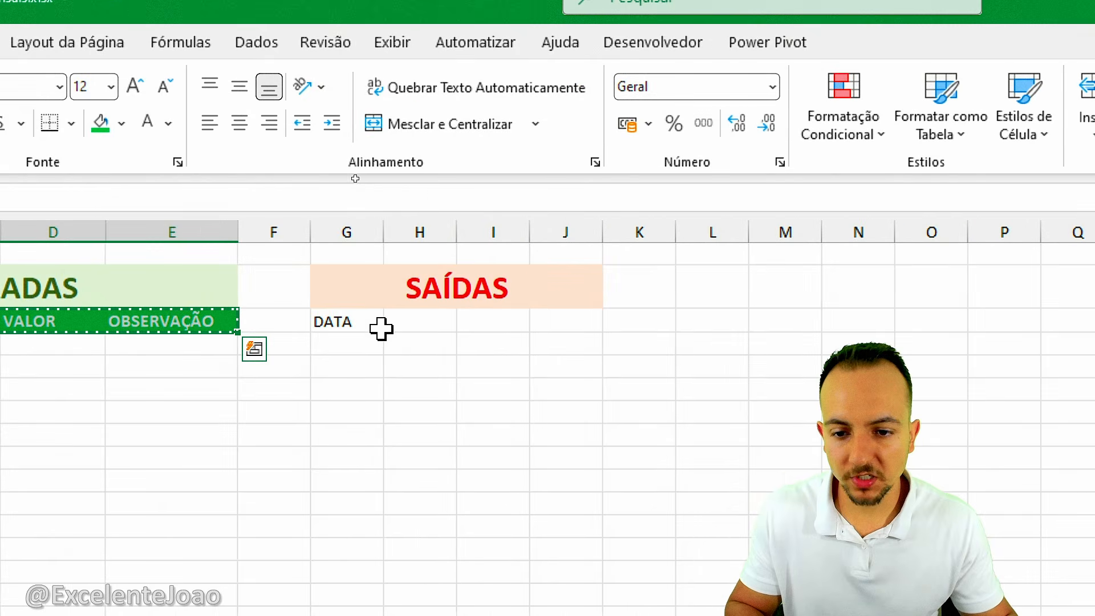
{"action": "key", "text": "ctrl+v"}
{"action": "key", "text": "Escape"}
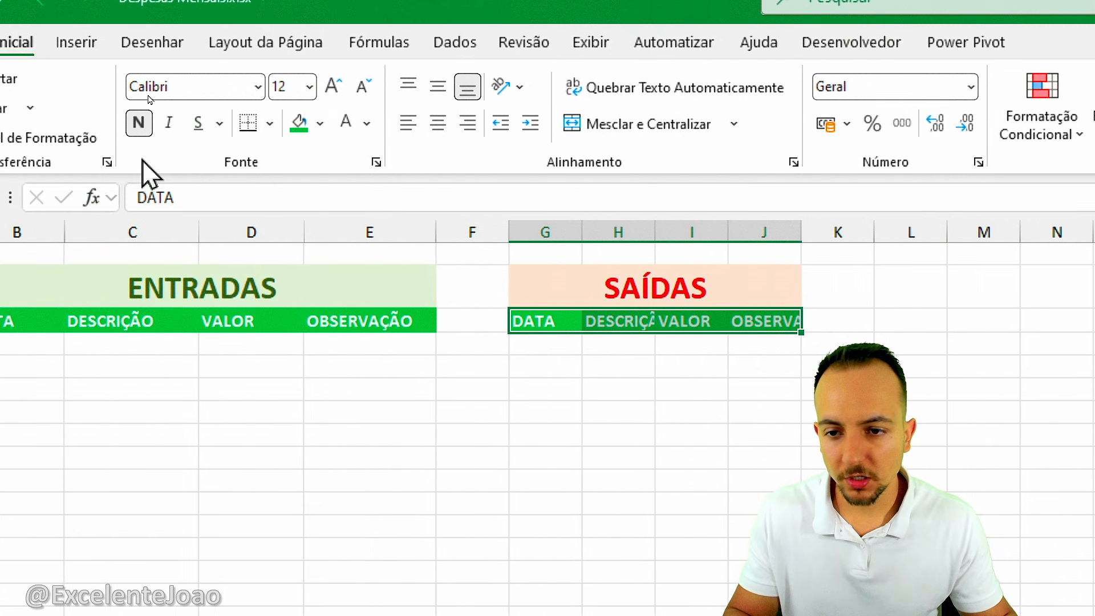
Step: Change the fill of the SAÍDAS header cells G3:J3 to red
{"action": "left_click", "coordinate": [121, 123]}
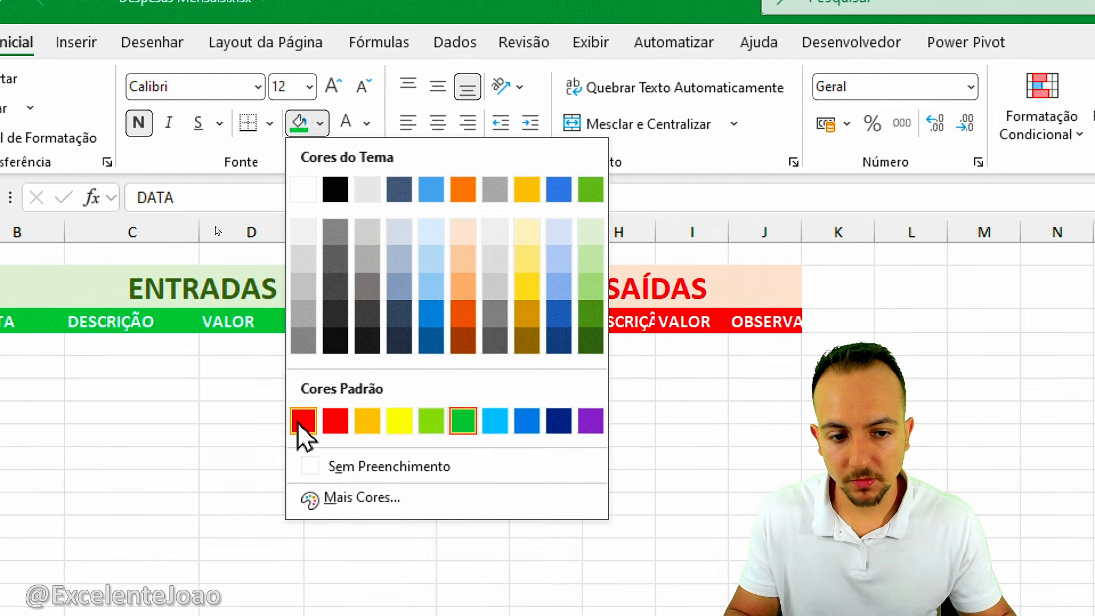
{"action": "left_click", "coordinate": [302, 422]}
{"action": "left_click", "coordinate": [645, 385]}
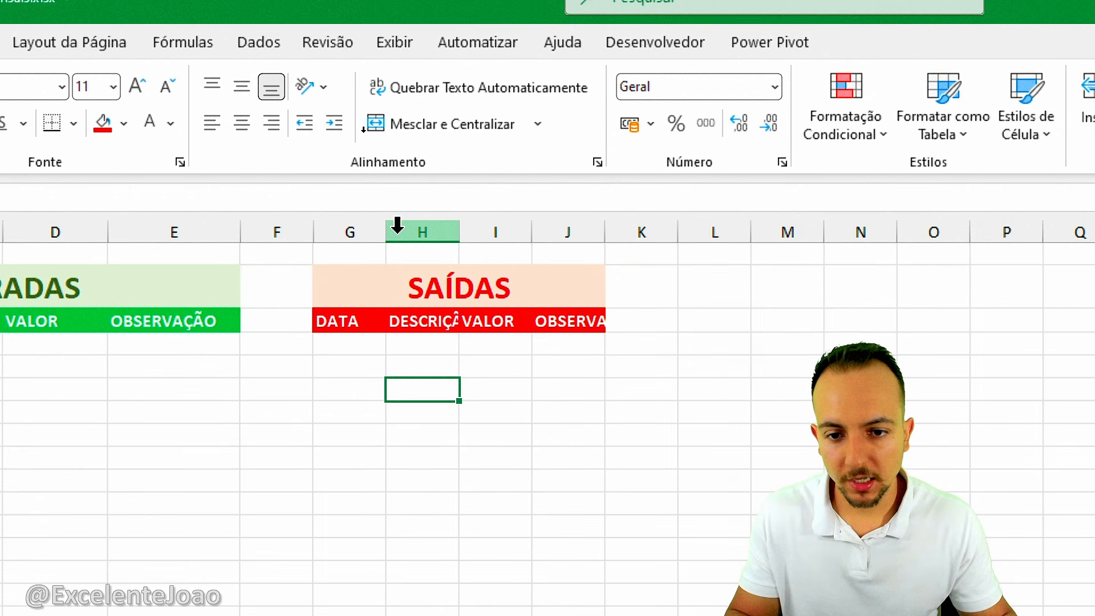
Step: Widen columns G through J so that the SAÍDAS headers fit completely
{"action": "left_click_drag", "start_coordinate": [387, 231], "coordinate": [411, 231]}
{"action": "left_click_drag", "start_coordinate": [482, 232], "coordinate": [626, 225]}
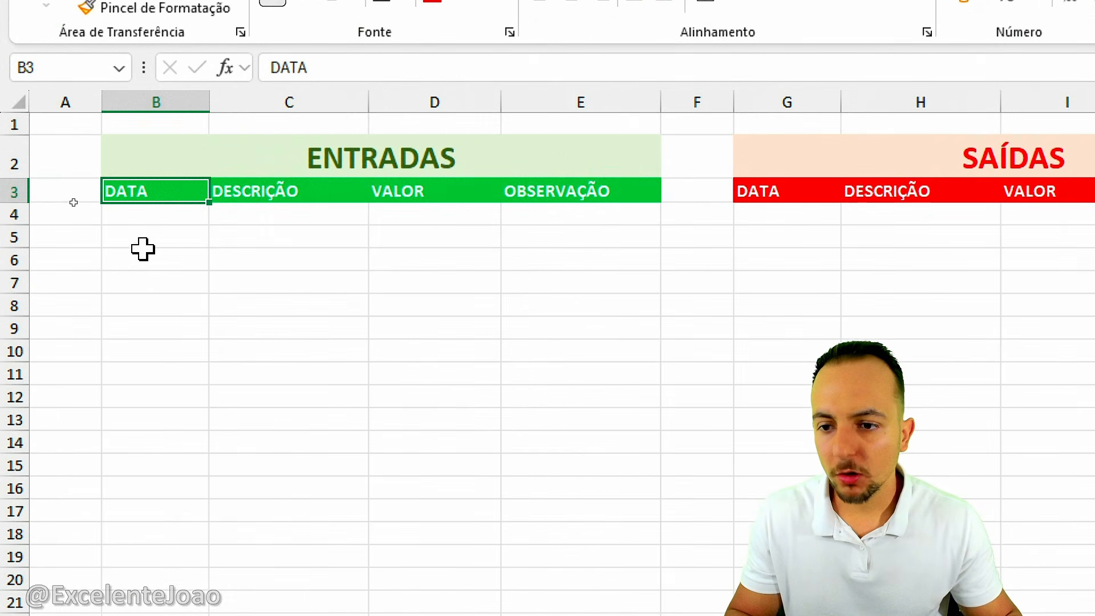
Step: Fill row 4 of ENTRADAS with the date 01/01/2026, the description "Salário" and the value 2500
{"action": "left_click_drag", "start_coordinate": [94, 189], "coordinate": [273, 224]}
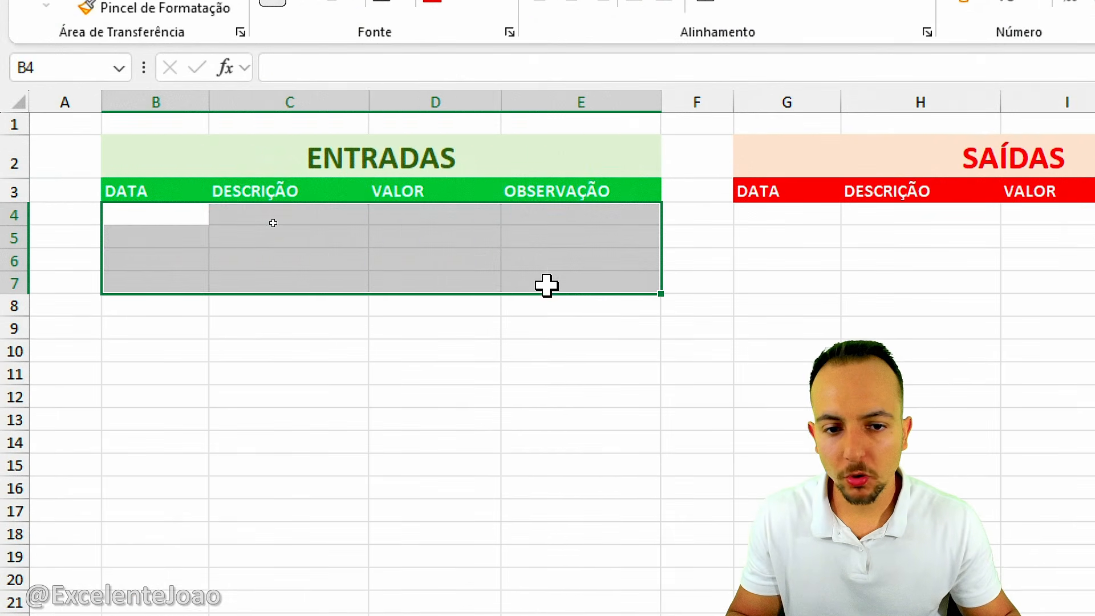
{"action": "left_click", "coordinate": [197, 219]}
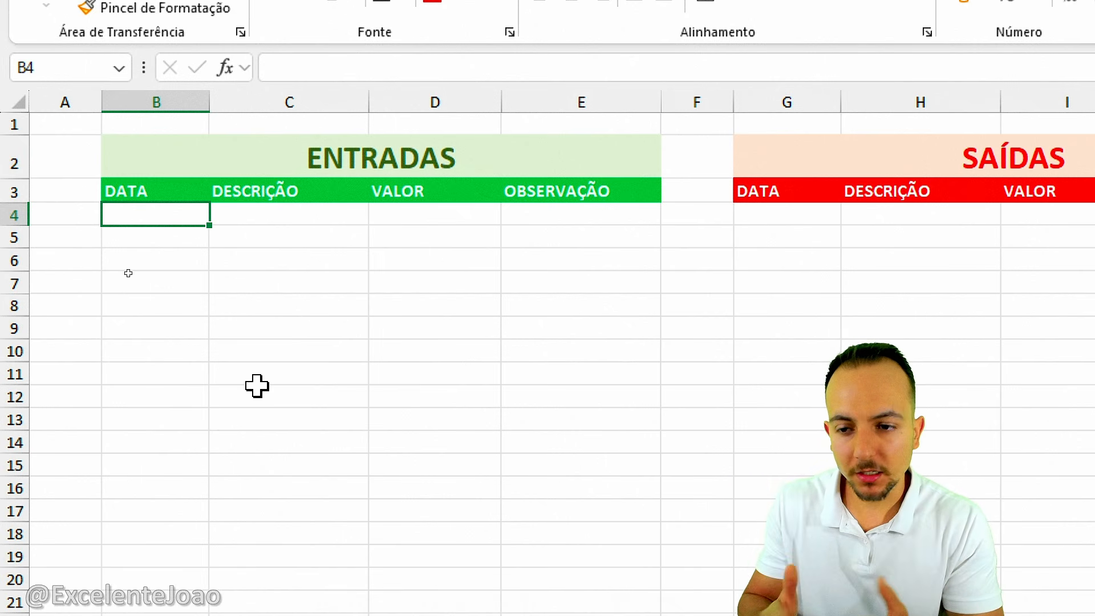
{"action": "type", "text": "01/"}
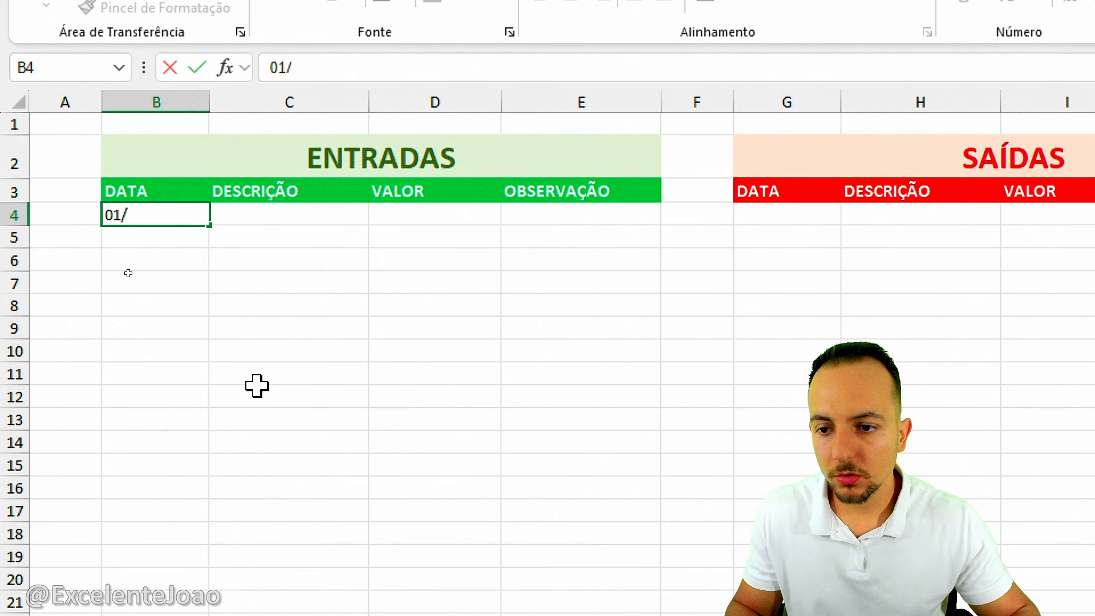
{"action": "type", "text": "01/2026"}
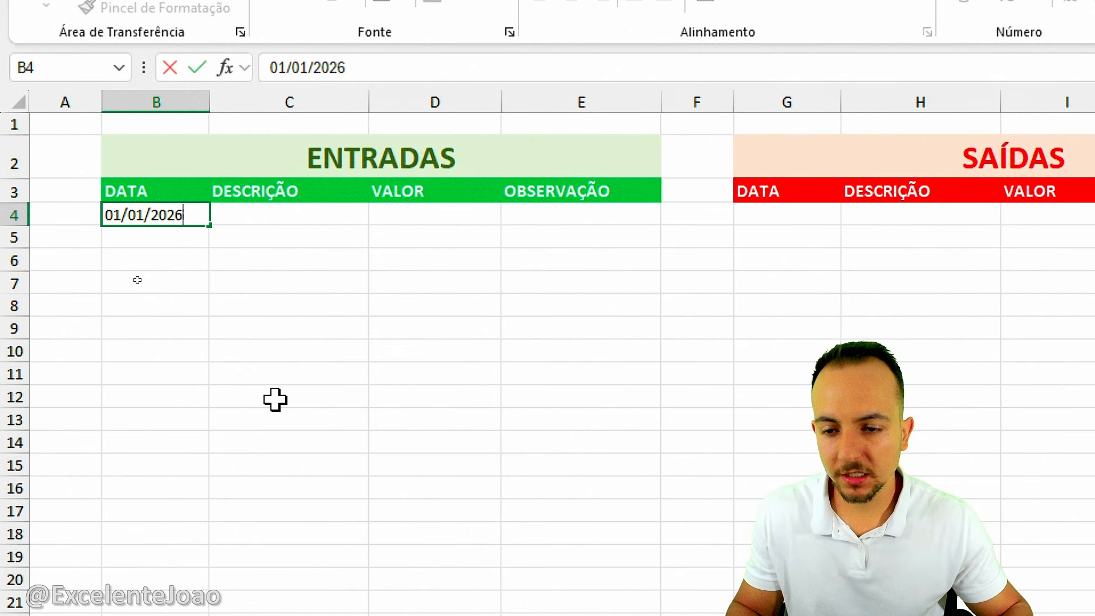
{"action": "key", "text": "Return"}
{"action": "left_click", "coordinate": [296, 209]}
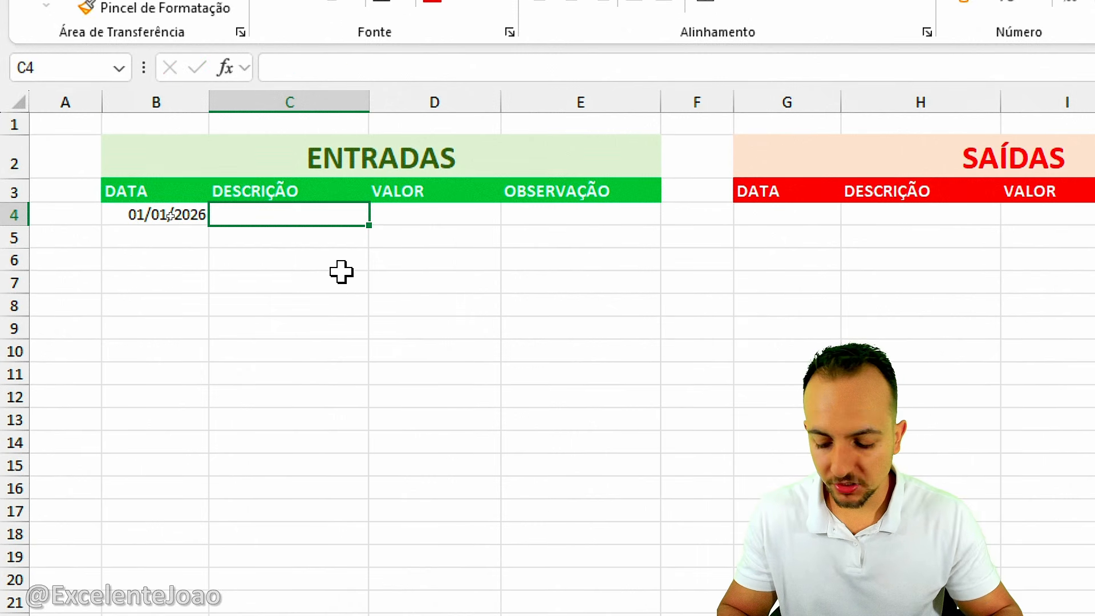
{"action": "type", "text": "Salário"}
{"action": "key", "text": "Tab"}
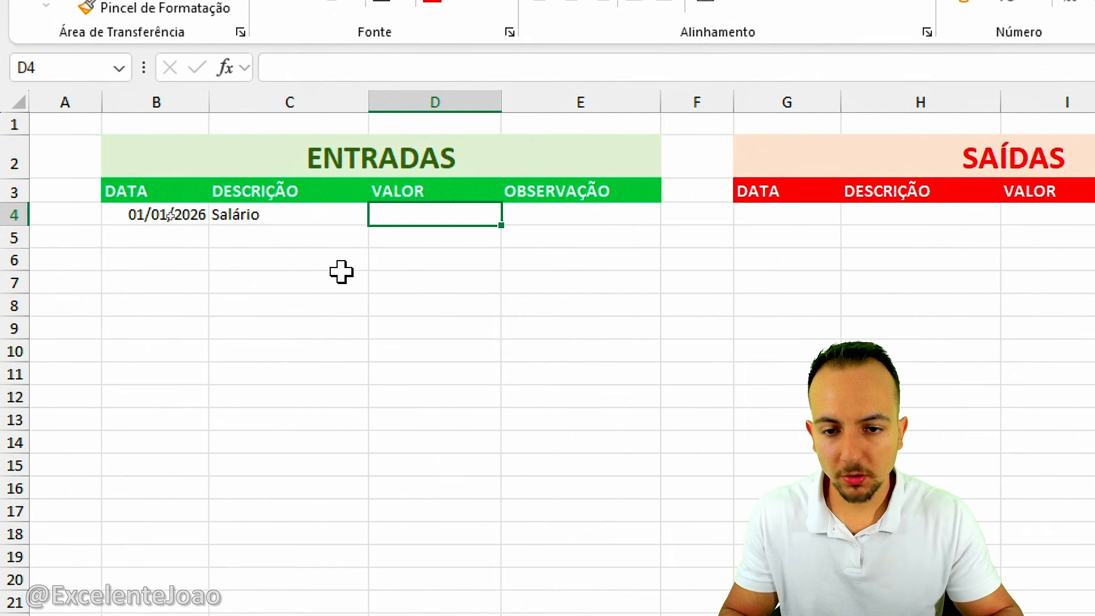
{"action": "type", "text": "2500"}
{"action": "key", "text": "Return"}
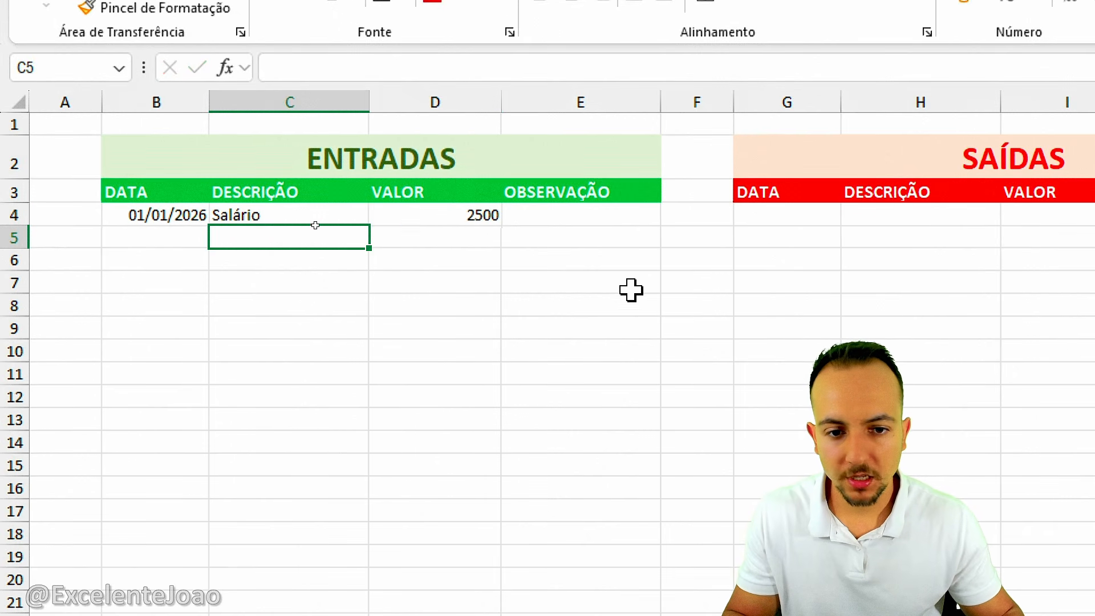
Step: Enter "Pagou no pix" as the observation of the Salário entry in E4
{"action": "left_click", "coordinate": [593, 212]}
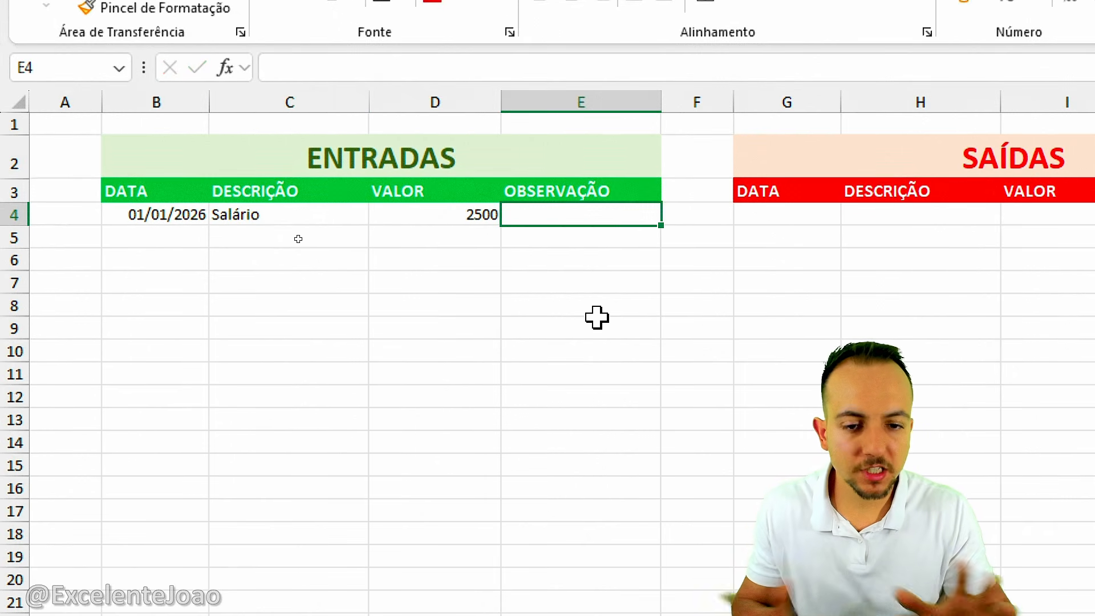
{"action": "type", "text": "P"}
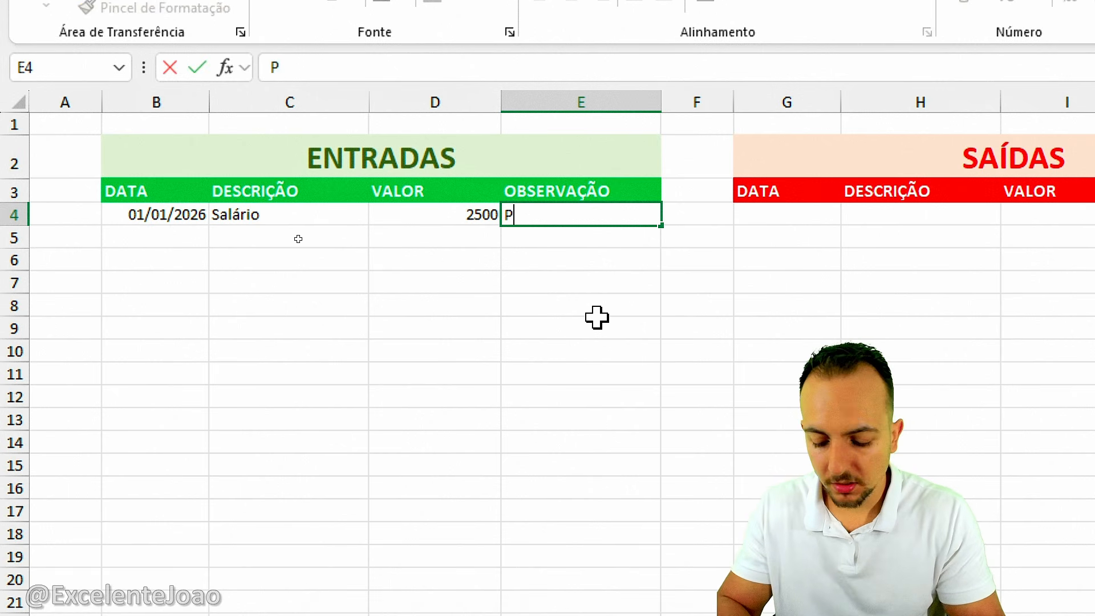
{"action": "type", "text": "agou no p"}
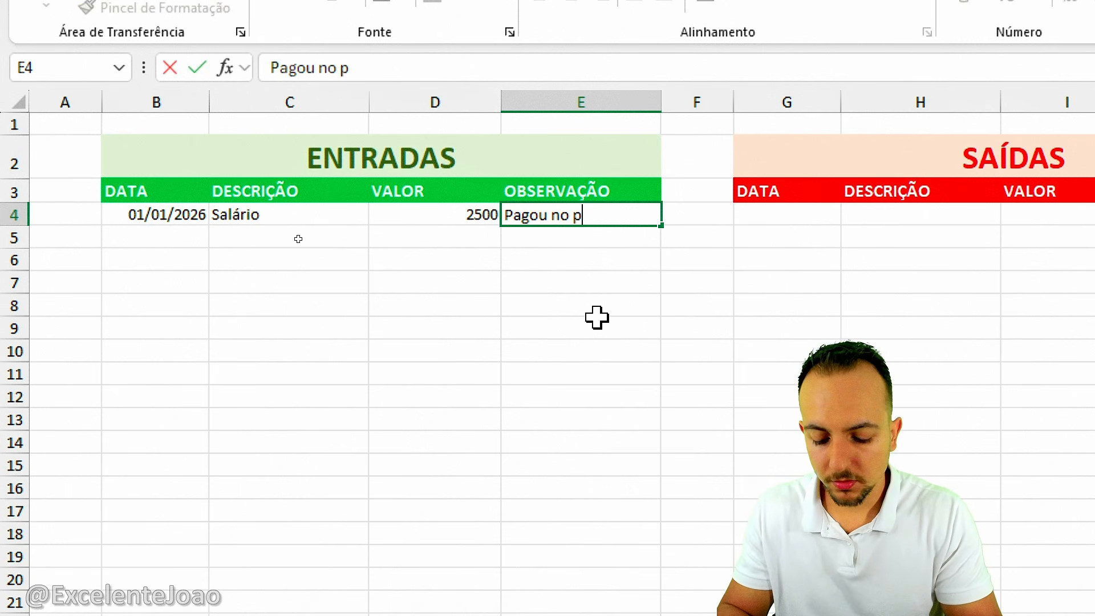
{"action": "type", "text": "ix"}
{"action": "key", "text": "Return"}
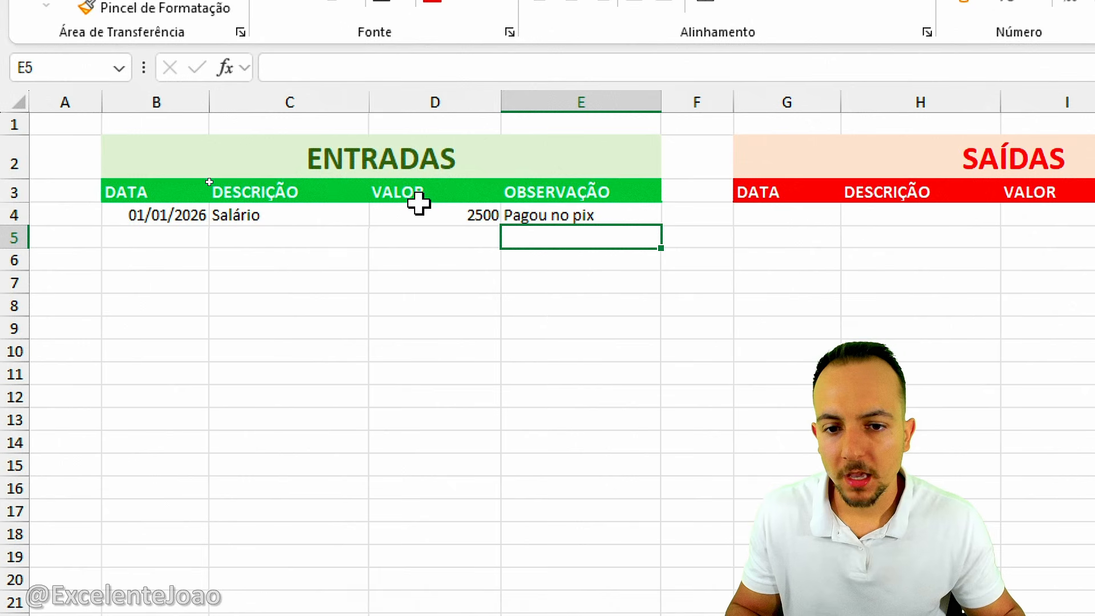
Step: Apply the R$ Português (Brasil) accounting format to the Salário value in D4
{"action": "left_click", "coordinate": [440, 217]}
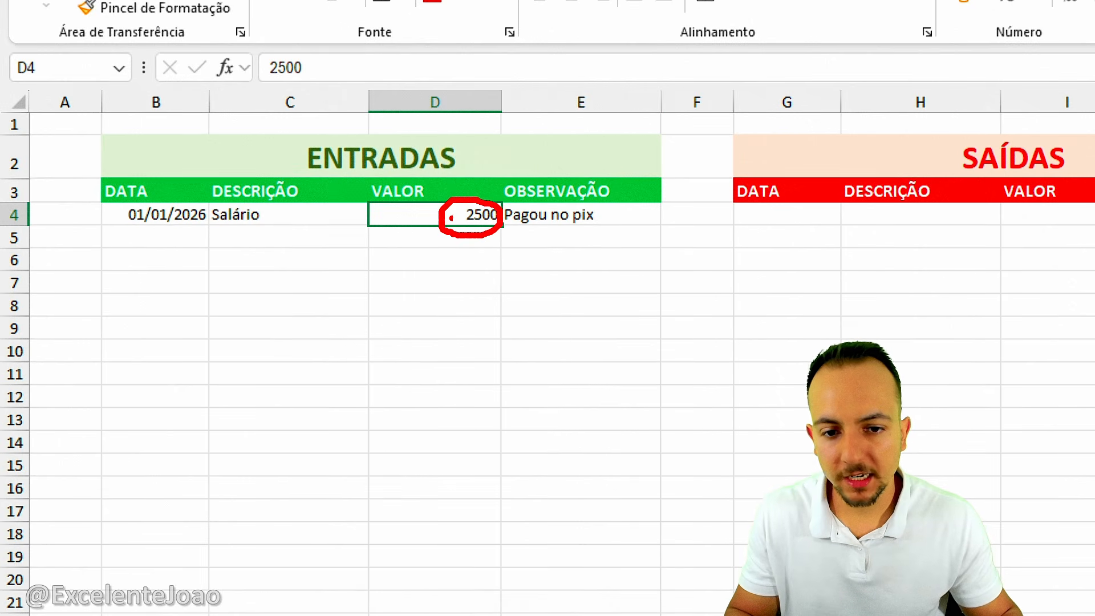
{"action": "left_click_drag", "start_coordinate": [451, 287], "coordinate": [479, 284]}
{"action": "left_click_drag", "start_coordinate": [531, 311], "coordinate": [506, 347]}
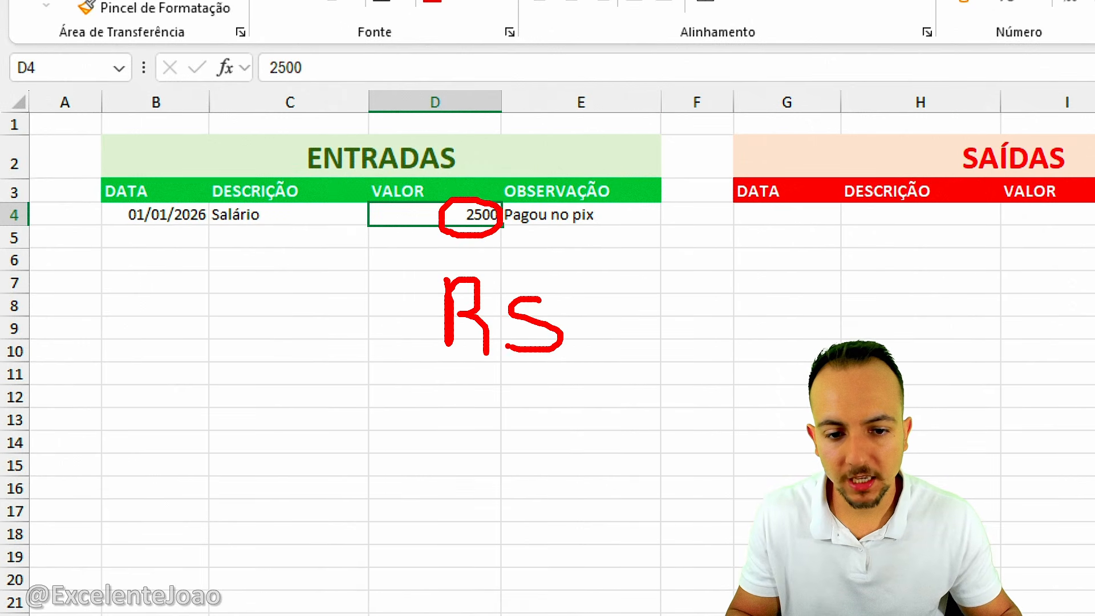
{"action": "left_click_drag", "start_coordinate": [448, 386], "coordinate": [550, 383]}
{"action": "left_click_drag", "start_coordinate": [463, 412], "coordinate": [536, 410]}
{"action": "key", "text": "Escape"}
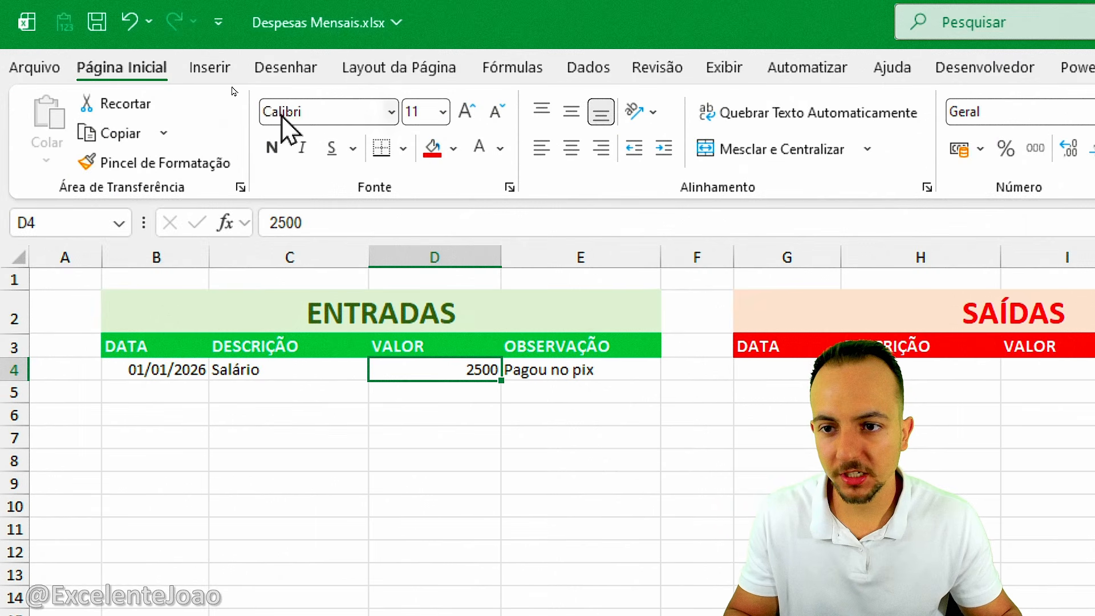
{"action": "left_click", "coordinate": [576, 150]}
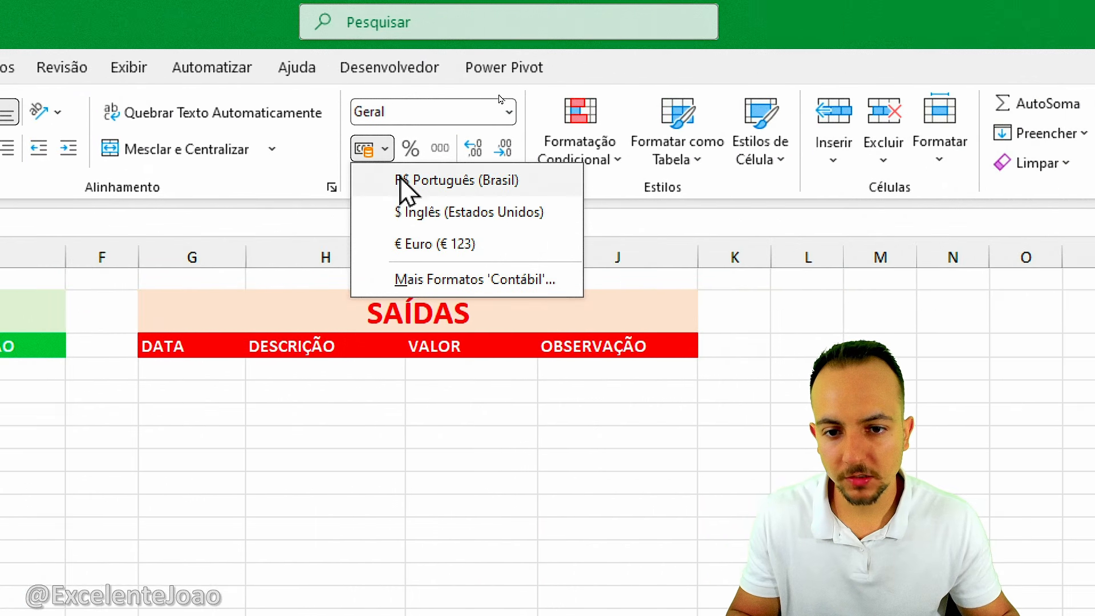
{"action": "left_click", "coordinate": [405, 185]}
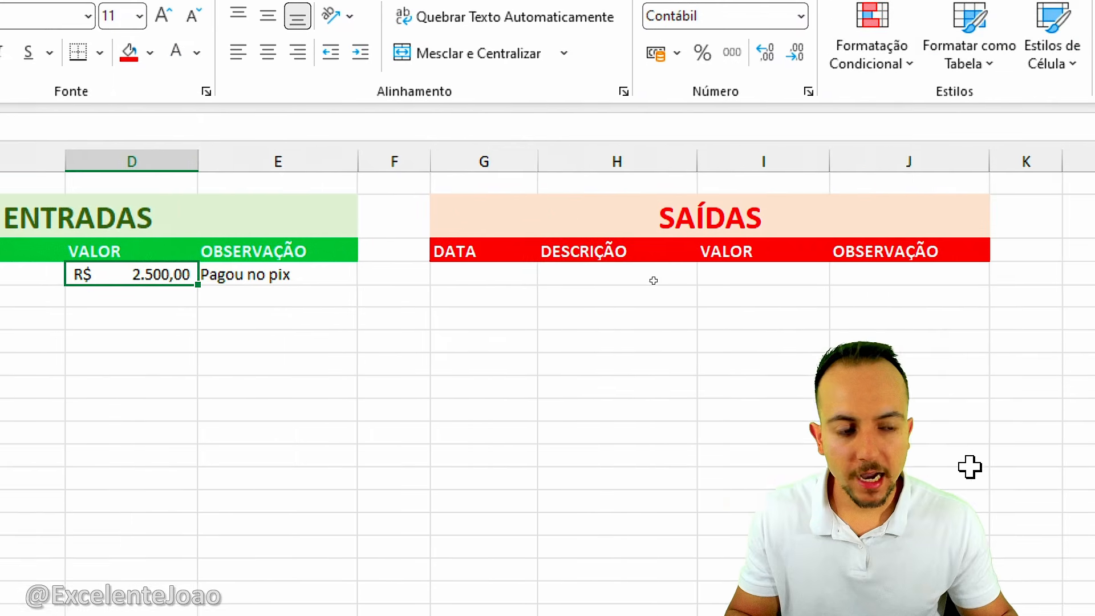
Step: Fill row 4 of SAÍDAS with the date 01/01/2026, the description "Boleto de Luz" and the value 150
{"action": "left_click", "coordinate": [235, 276]}
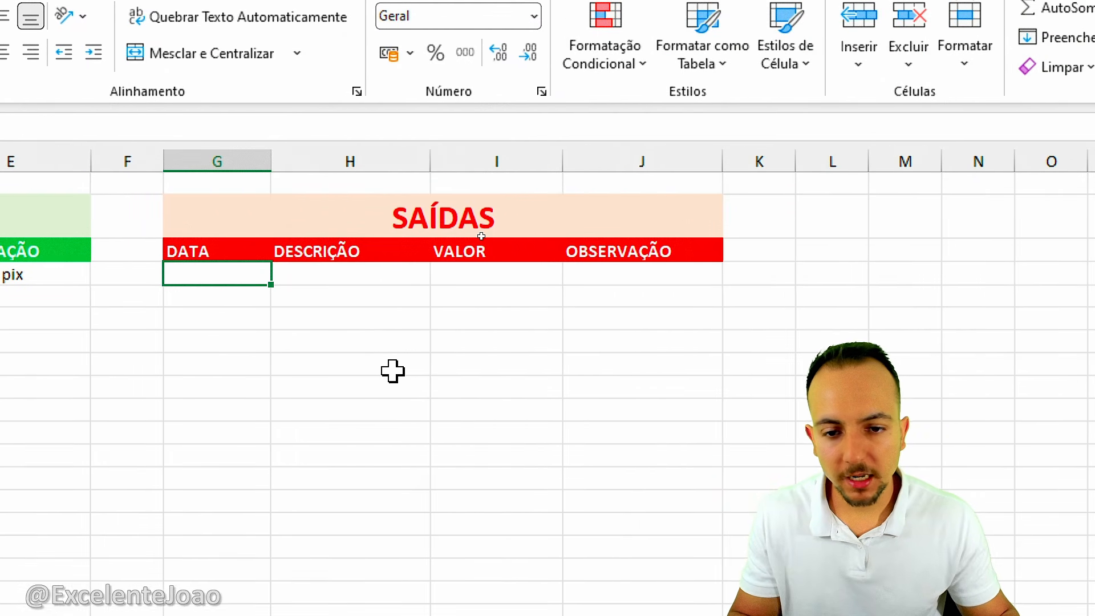
{"action": "type", "text": "01/01/2026"}
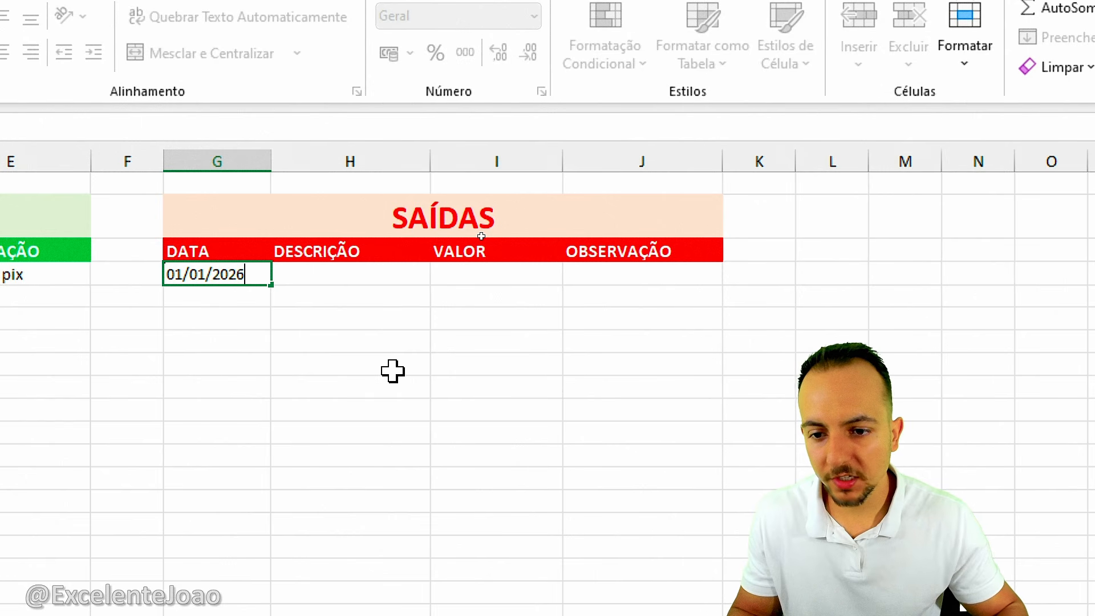
{"action": "key", "text": "Tab"}
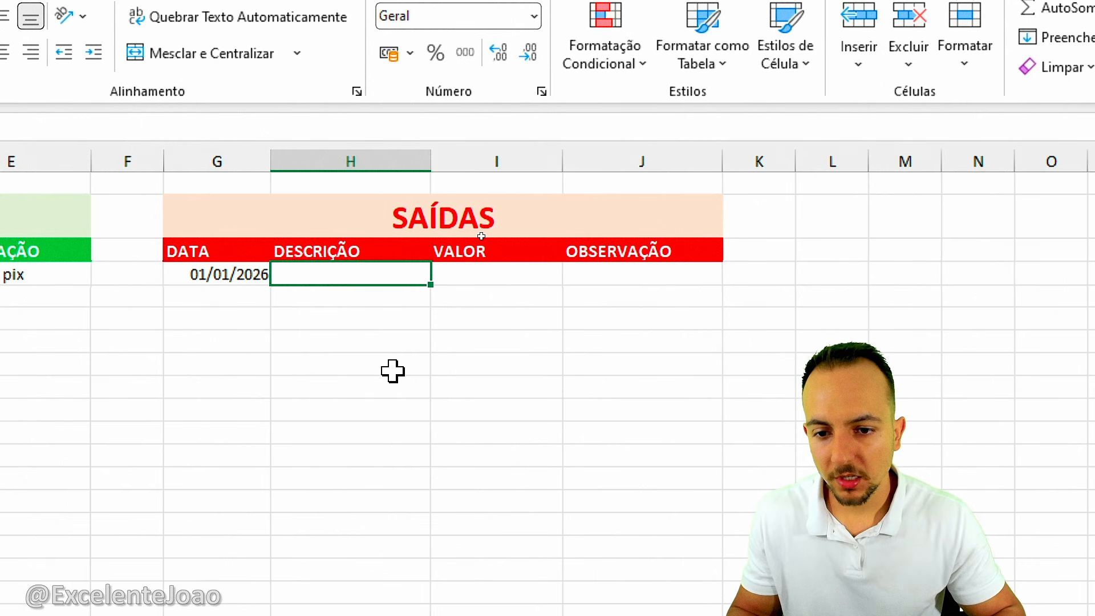
{"action": "type", "text": "Boleto de Luz"}
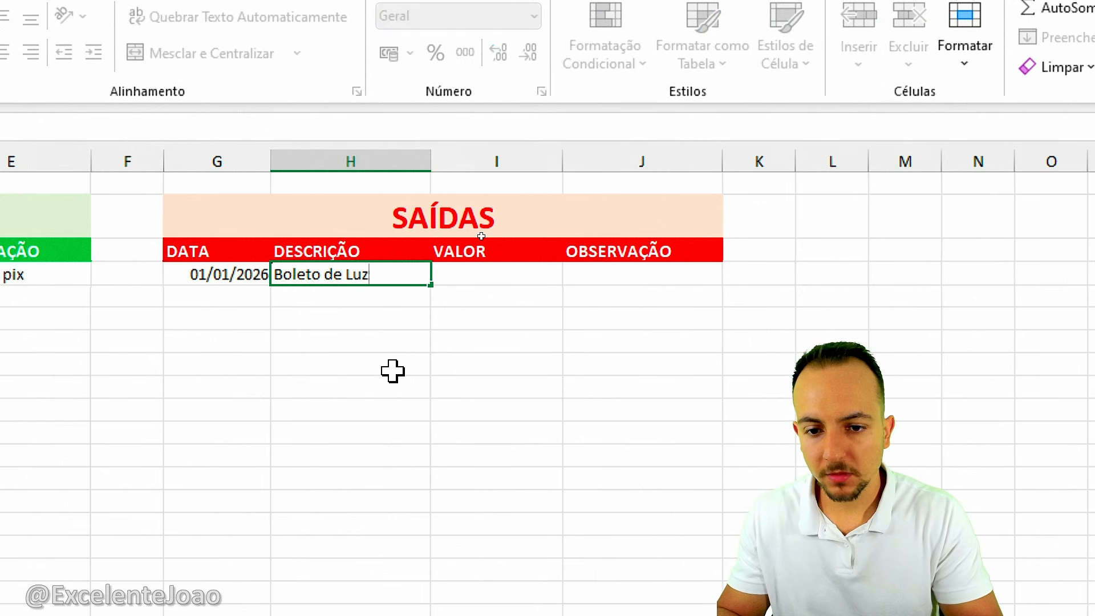
{"action": "key", "text": "Tab"}
{"action": "type", "text": "150"}
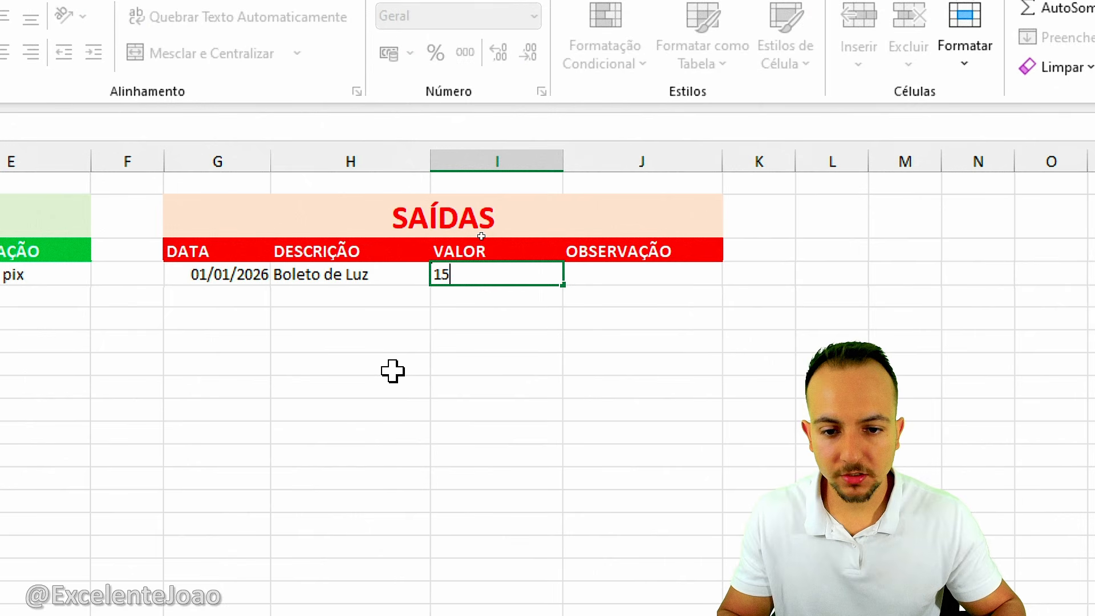
{"action": "key", "text": "Return"}
Step: Apply the R$ accounting format to the Boleto de Luz value in I4 and enter "Paguei no Caixa" as its observation
{"action": "left_click", "coordinate": [539, 278]}
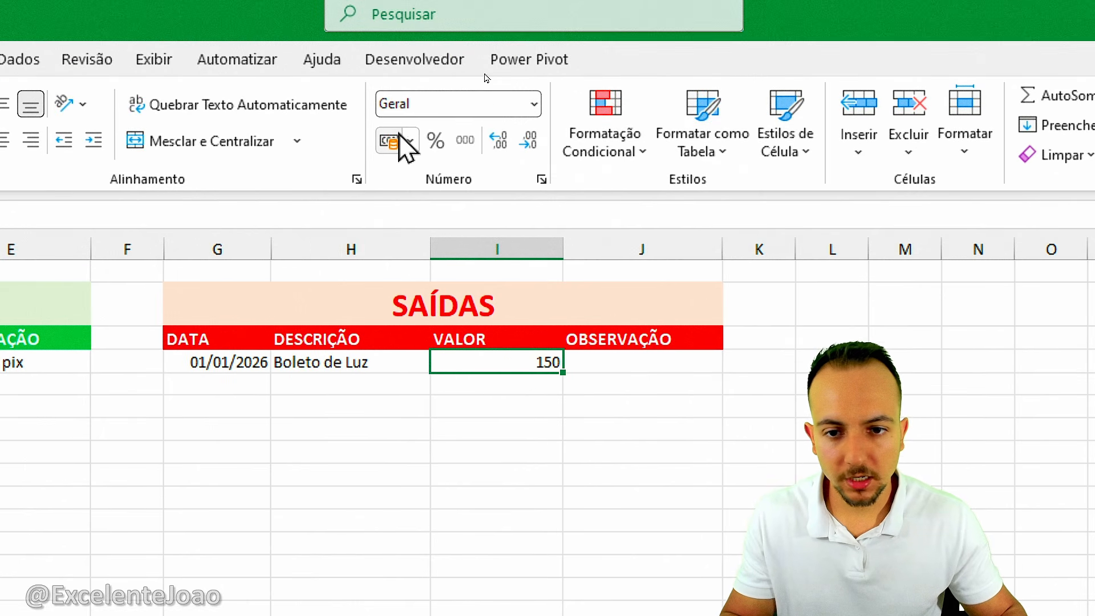
{"action": "left_click", "coordinate": [397, 141]}
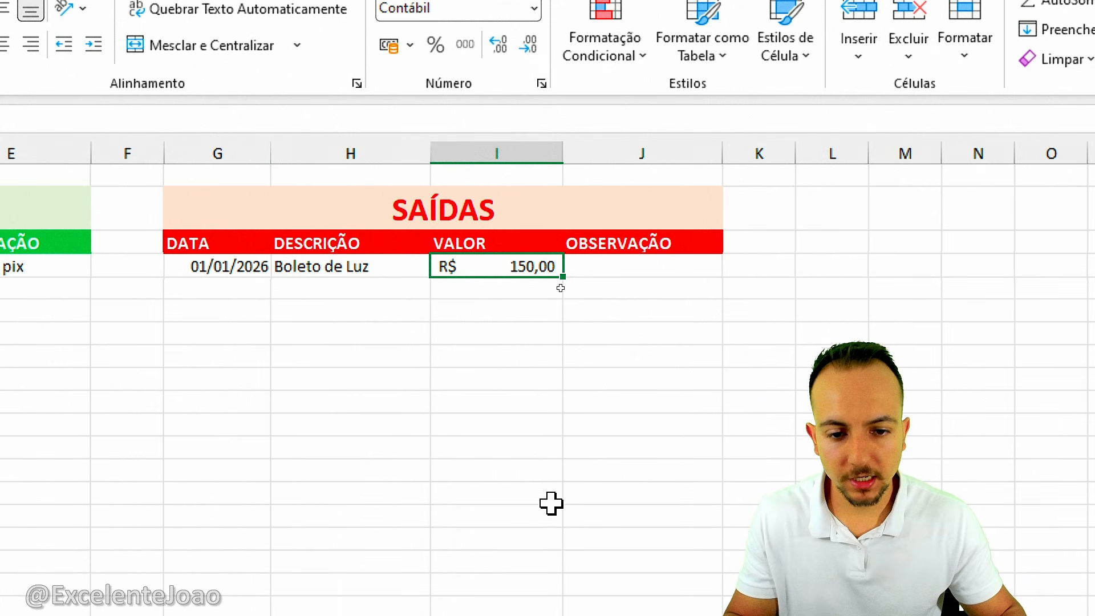
{"action": "left_click", "coordinate": [662, 271]}
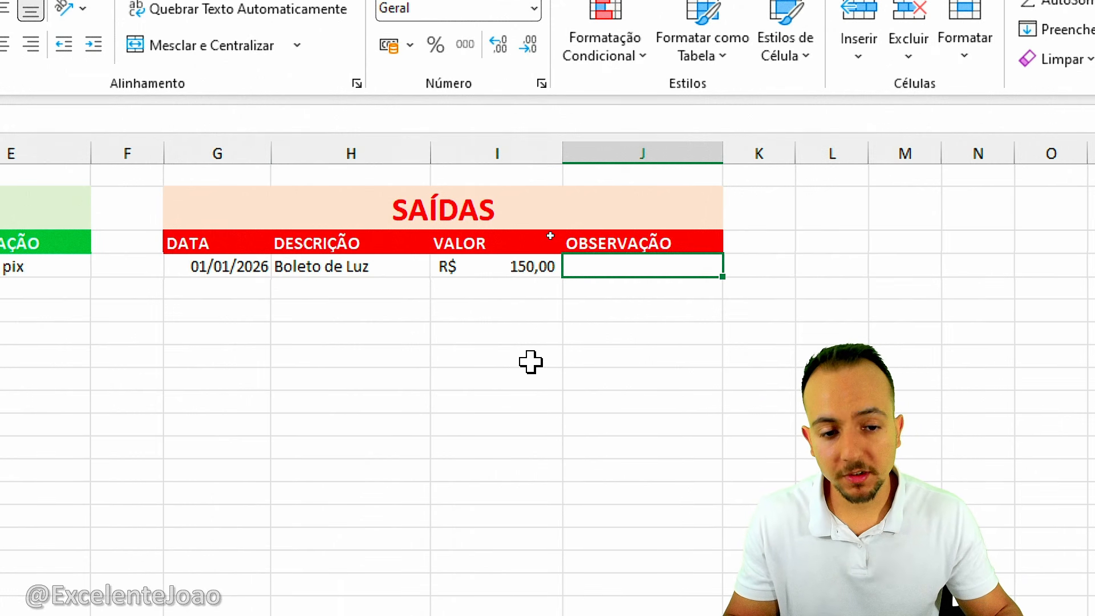
{"action": "type", "text": "Paguei no Caixa"}
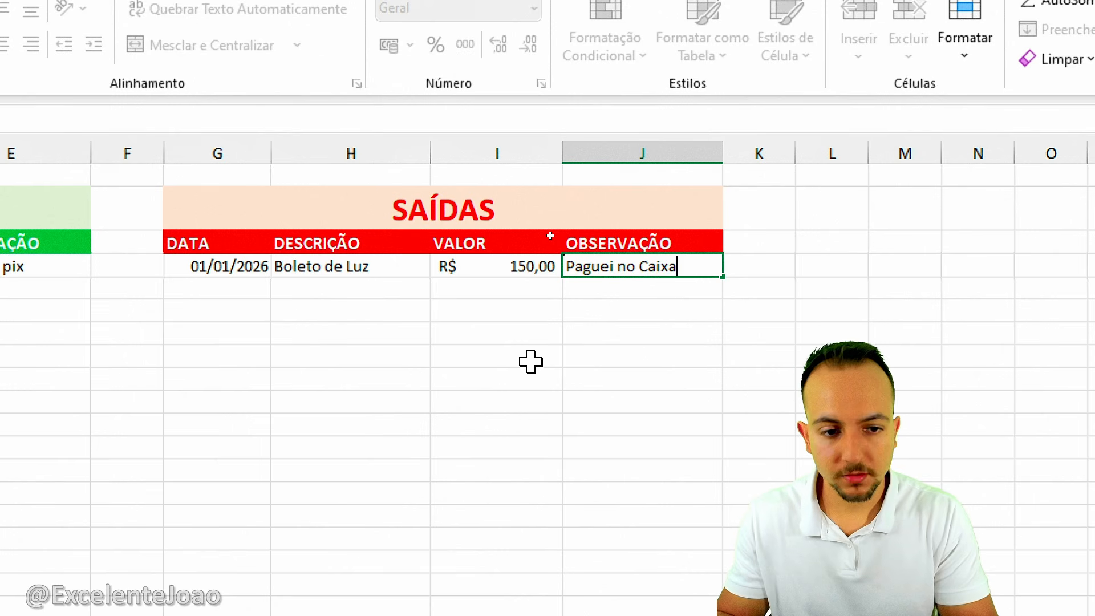
{"action": "key", "text": "Return"}
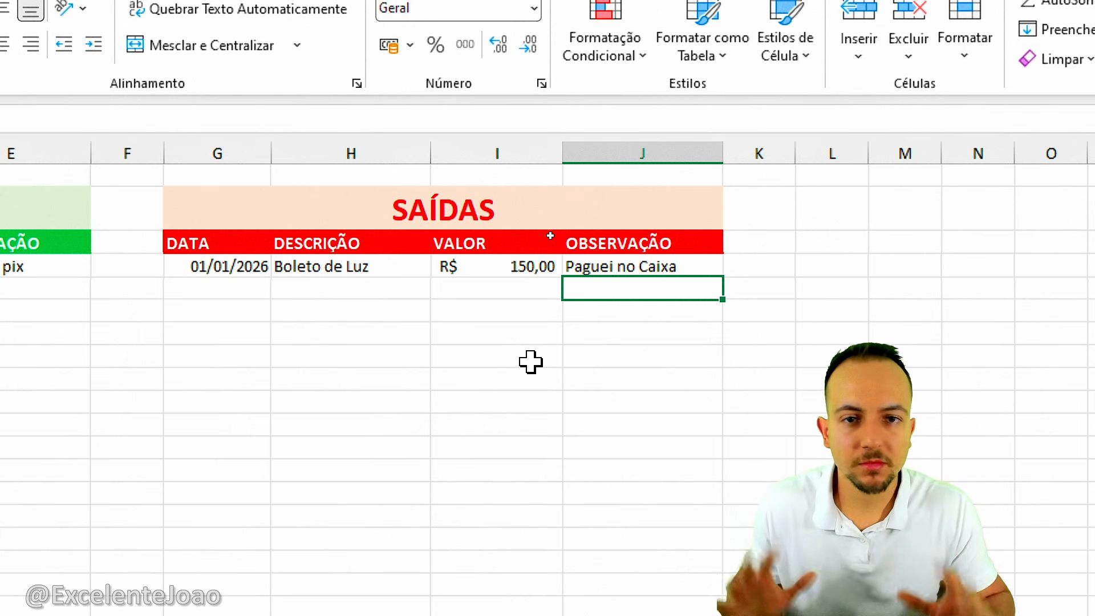
{"action": "left_click", "coordinate": [530, 362]}
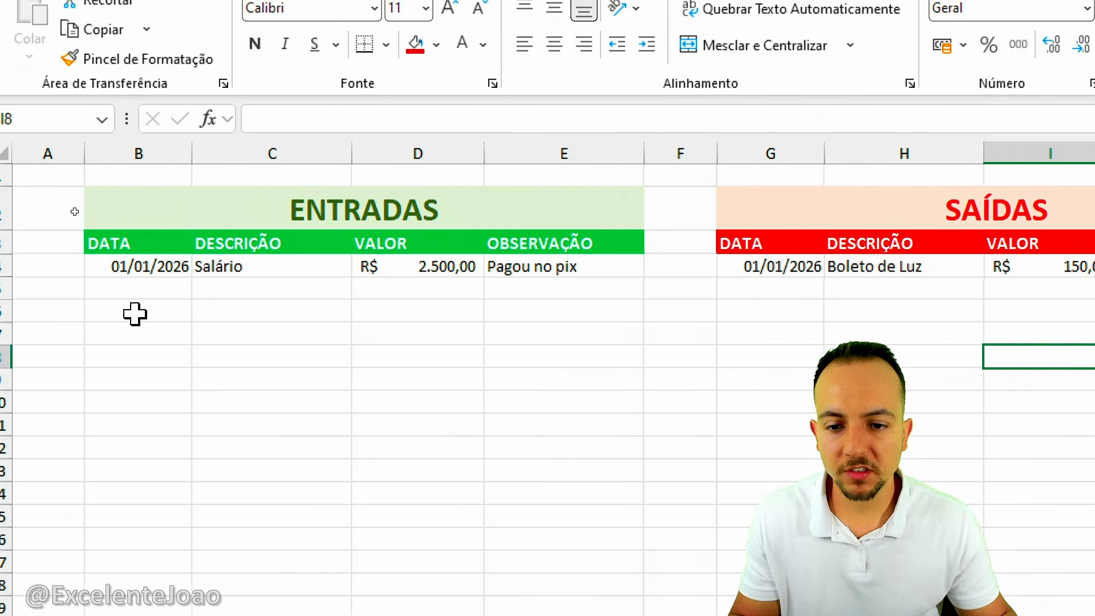
Step: Convert the ENTRADAS range B3:E4 into a table with headers and give it the green style from the first row of medium styles
{"action": "left_click_drag", "start_coordinate": [159, 247], "coordinate": [539, 266]}
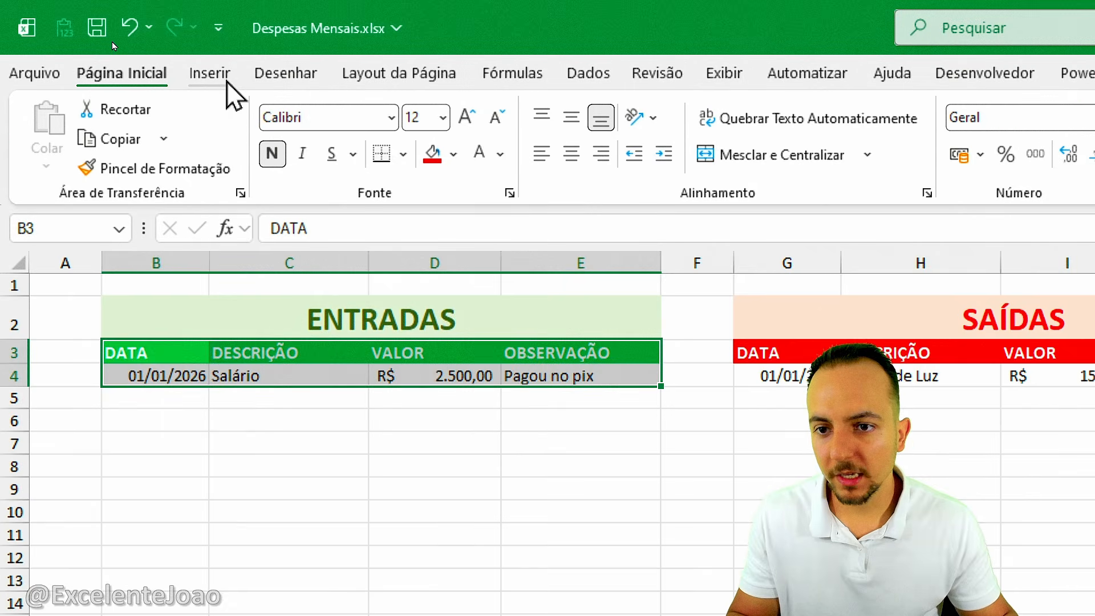
{"action": "left_click", "coordinate": [210, 73]}
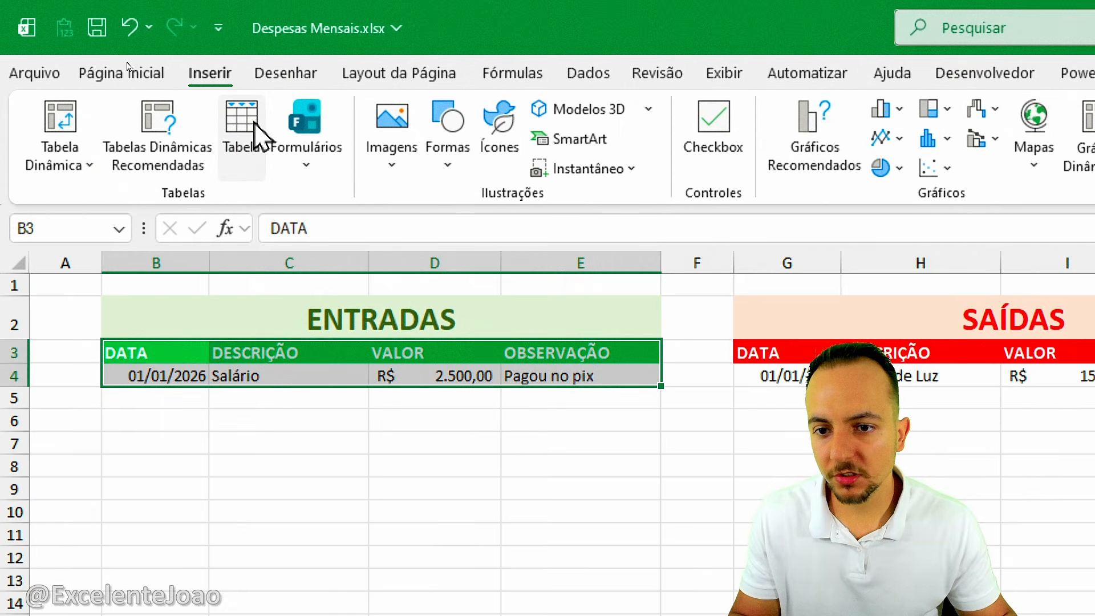
{"action": "left_click", "coordinate": [255, 154]}
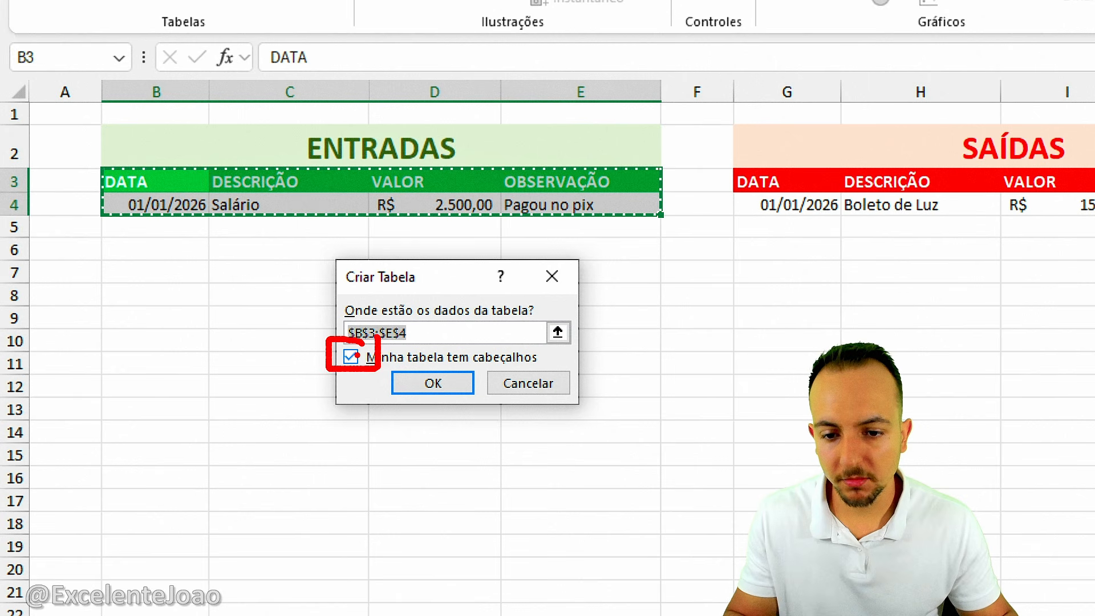
{"action": "left_click", "coordinate": [358, 359]}
{"action": "left_click", "coordinate": [421, 380]}
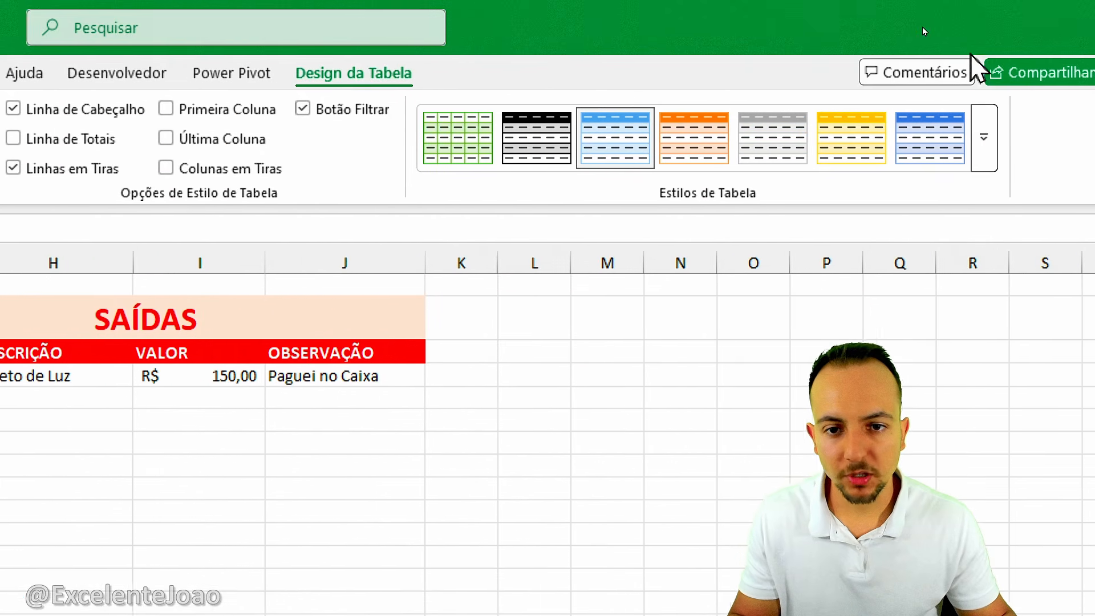
{"action": "left_click", "coordinate": [984, 137]}
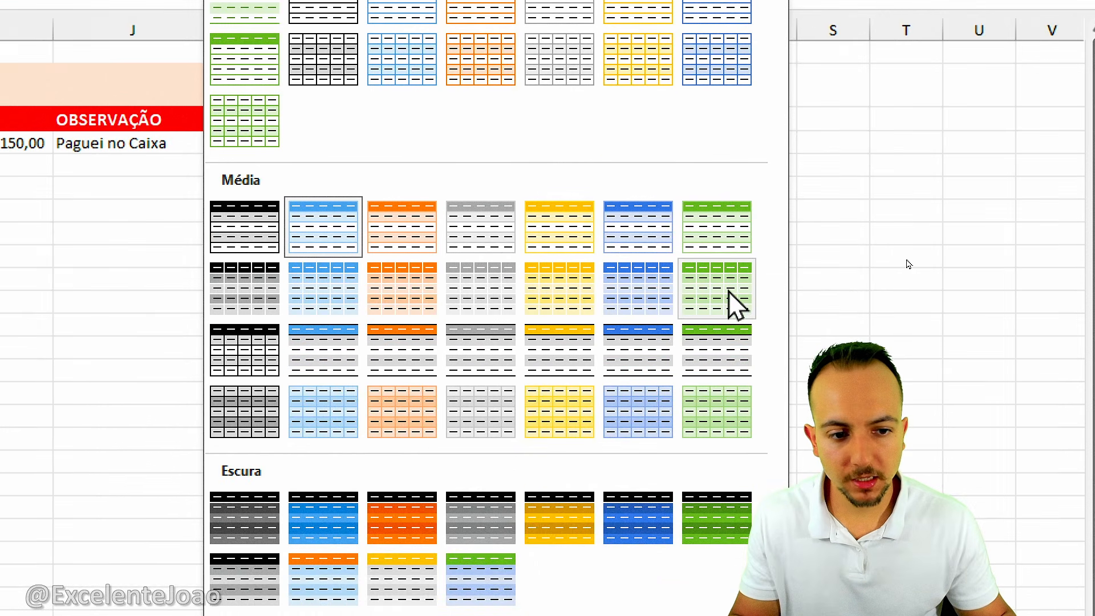
{"action": "left_click", "coordinate": [730, 228]}
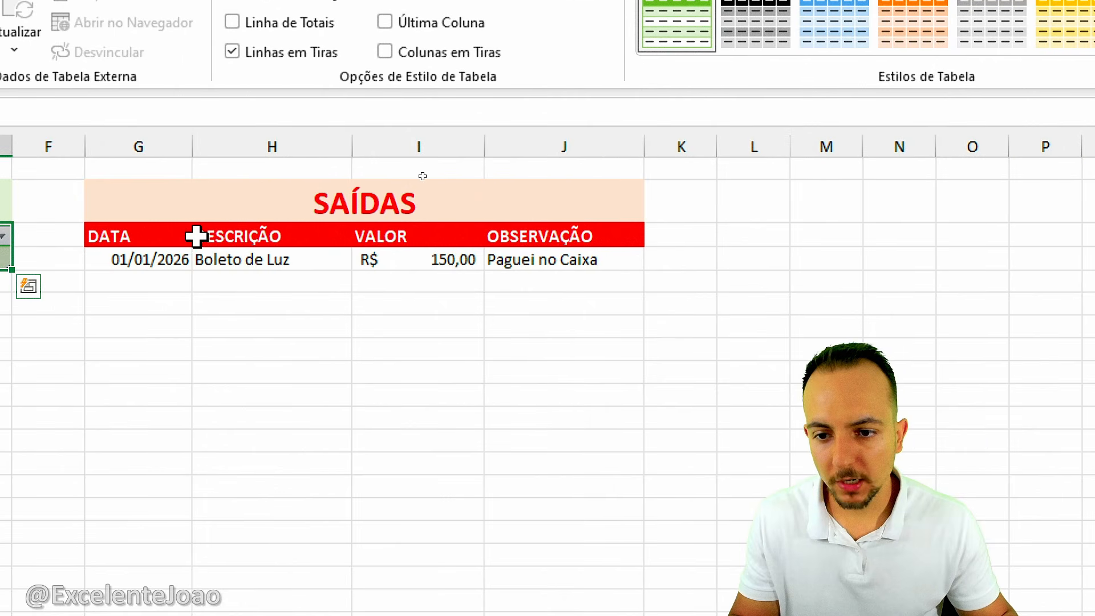
Step: Convert the SAÍDAS range G3:J4 into a table with headers and give it the orange style from the first row of medium styles
{"action": "left_click_drag", "start_coordinate": [156, 232], "coordinate": [537, 256]}
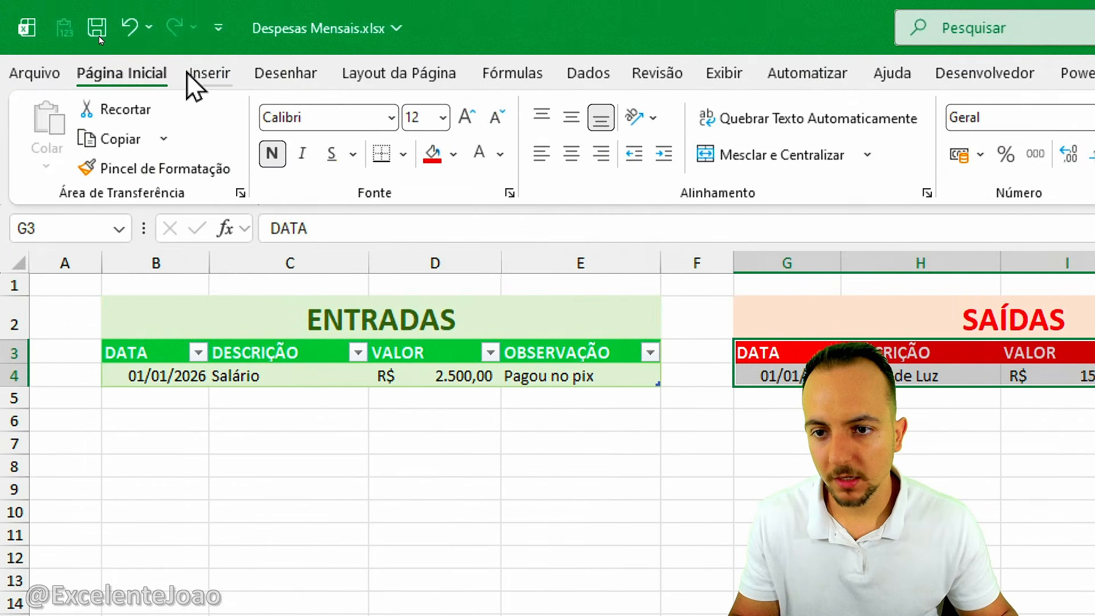
{"action": "left_click", "coordinate": [202, 74]}
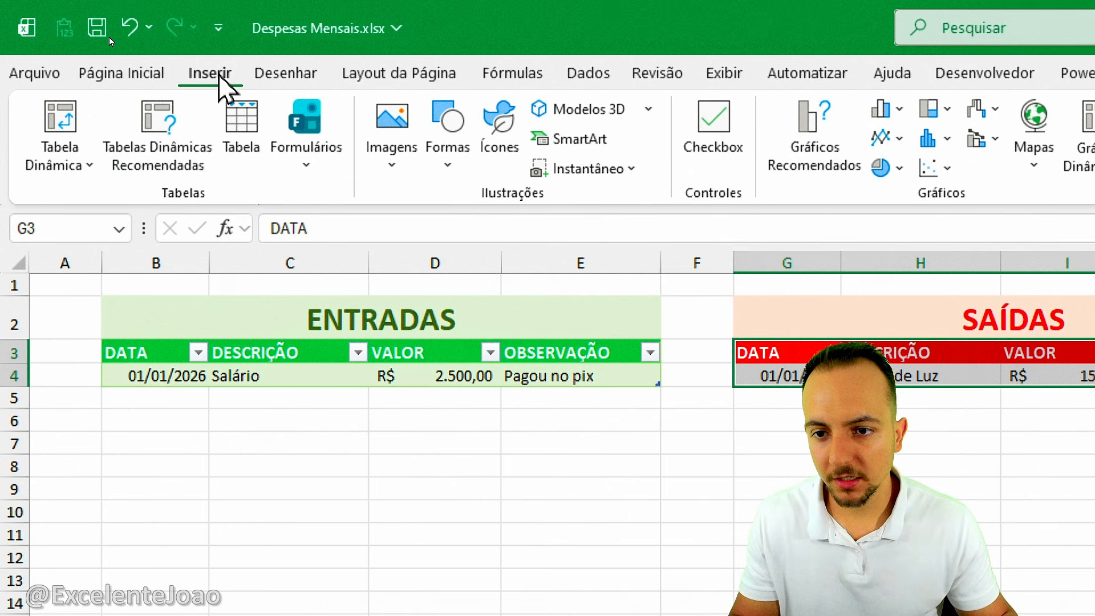
{"action": "left_click", "coordinate": [240, 122]}
{"action": "left_click", "coordinate": [385, 404]}
{"action": "left_click", "coordinate": [385, 403]}
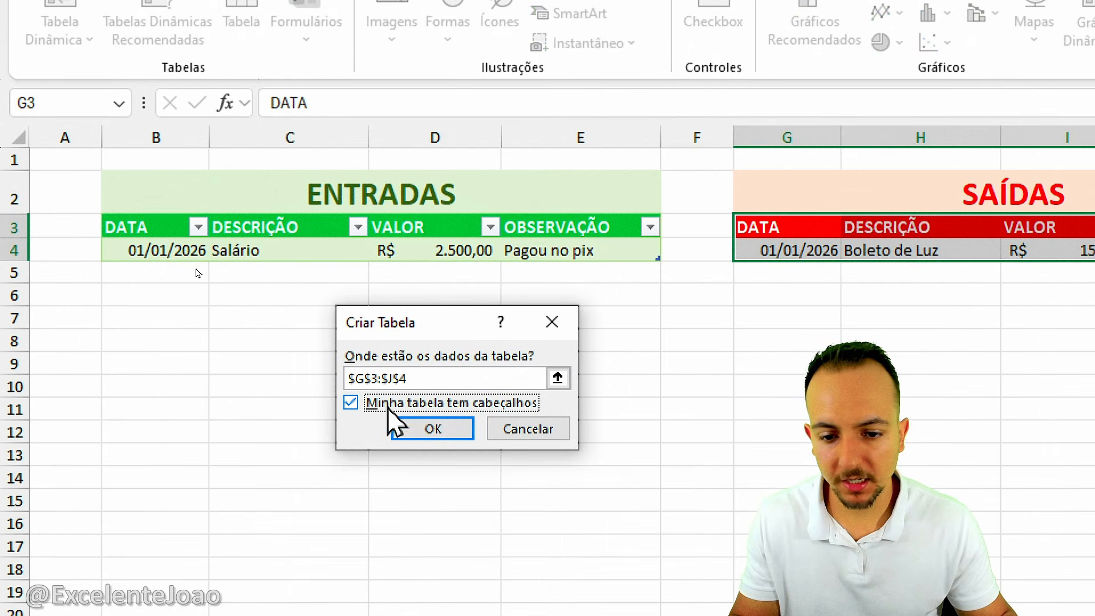
{"action": "left_click", "coordinate": [422, 430]}
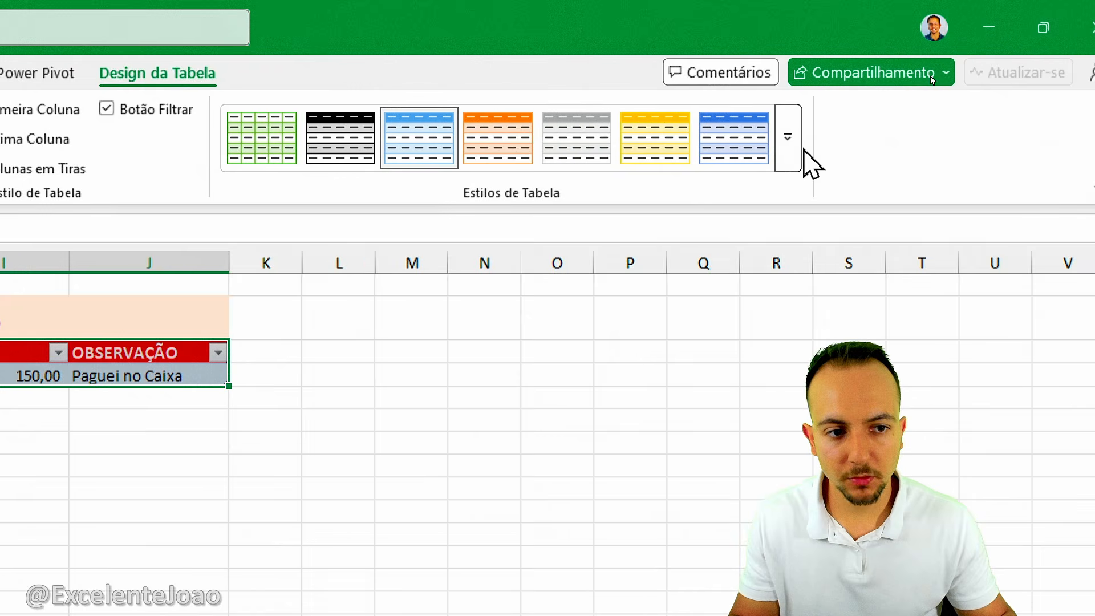
{"action": "left_click", "coordinate": [790, 157]}
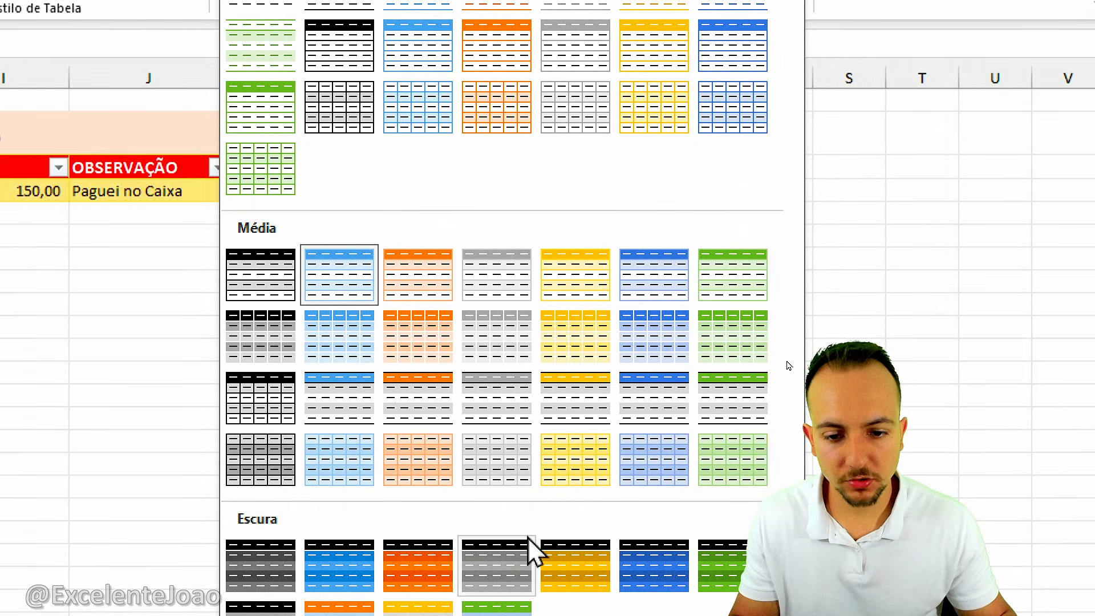
{"action": "left_click", "coordinate": [406, 298]}
{"action": "left_click", "coordinate": [265, 327]}
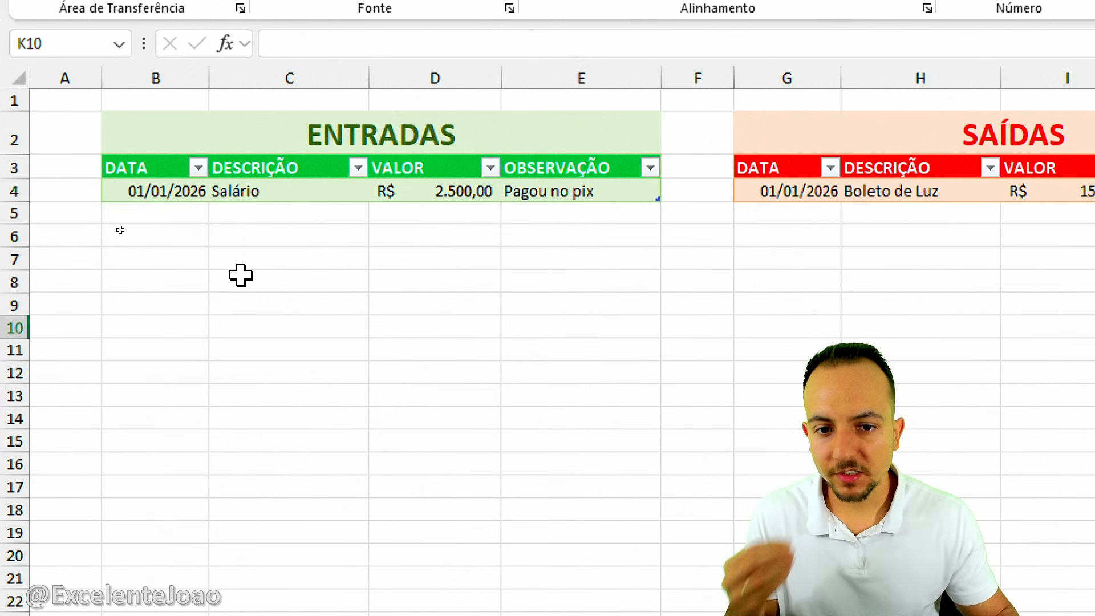
Step: Enter the date 02/01/2026 in B5, directly below the last ENTRADAS row, to extend the table
{"action": "left_click_drag", "start_coordinate": [180, 220], "coordinate": [177, 356]}
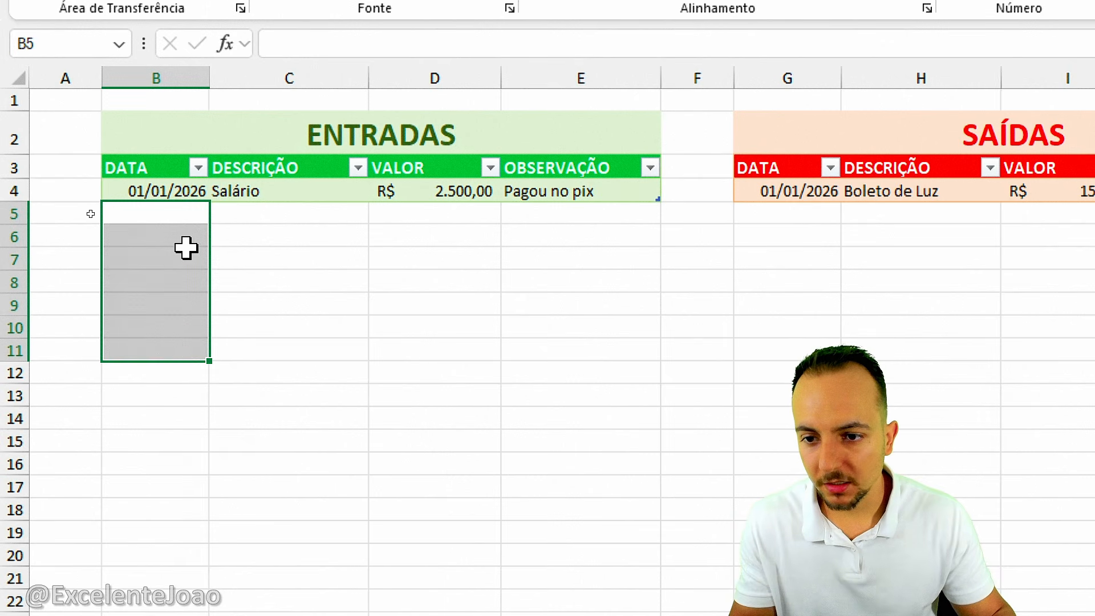
{"action": "left_click", "coordinate": [176, 222]}
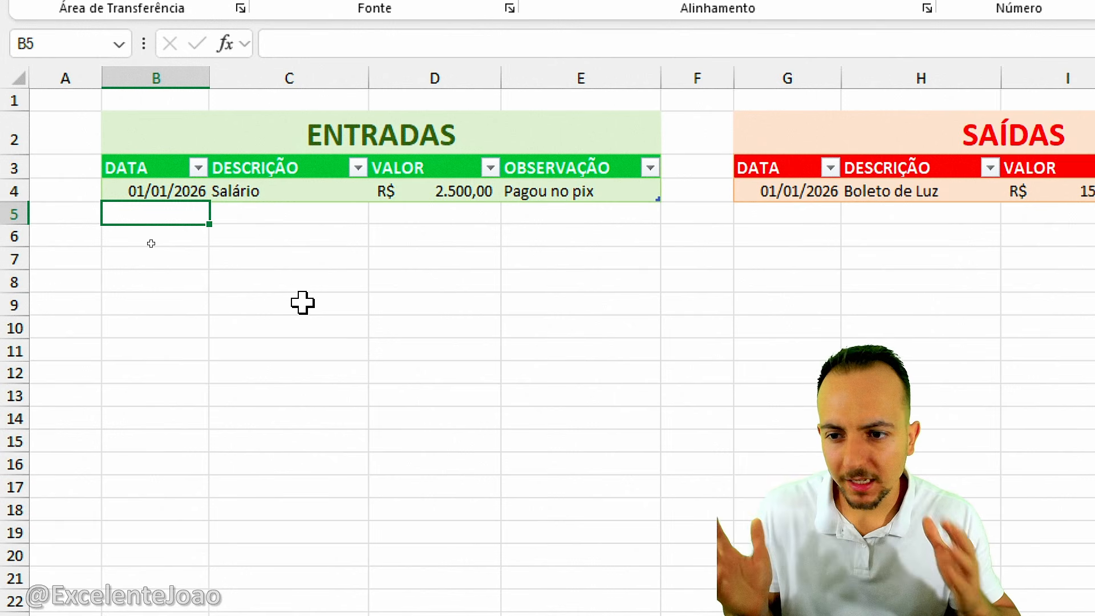
{"action": "type", "text": "02/01/2026"}
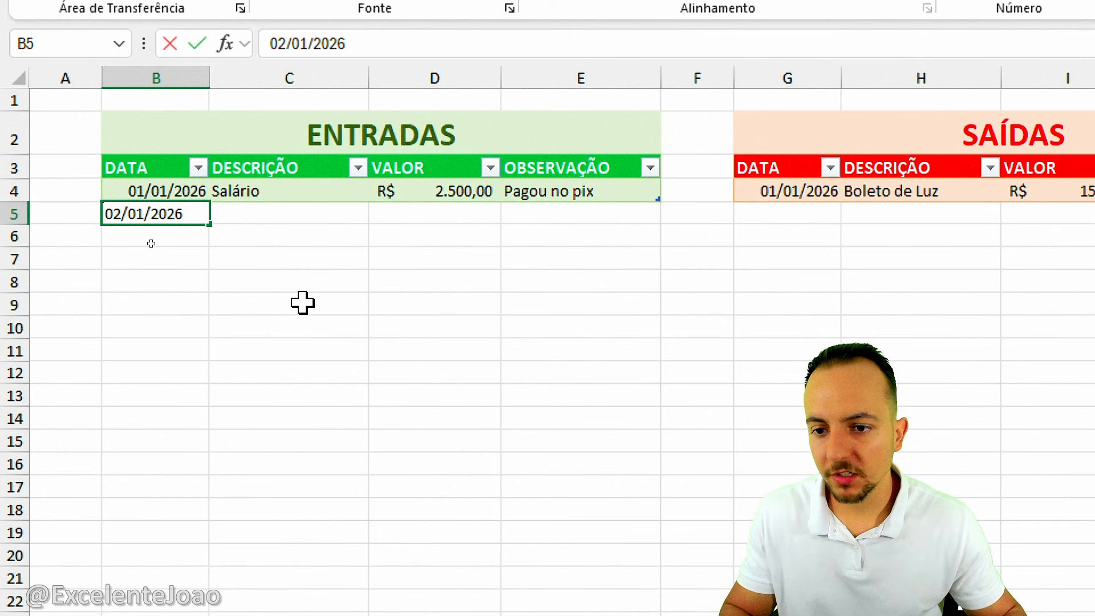
{"action": "mouse_move", "coordinate": [186, 188]}
{"action": "left_mouse_down"}
{"action": "mouse_move", "coordinate": [100, 231]}
{"action": "mouse_move", "coordinate": [191, 187]}
{"action": "left_mouse_up"}
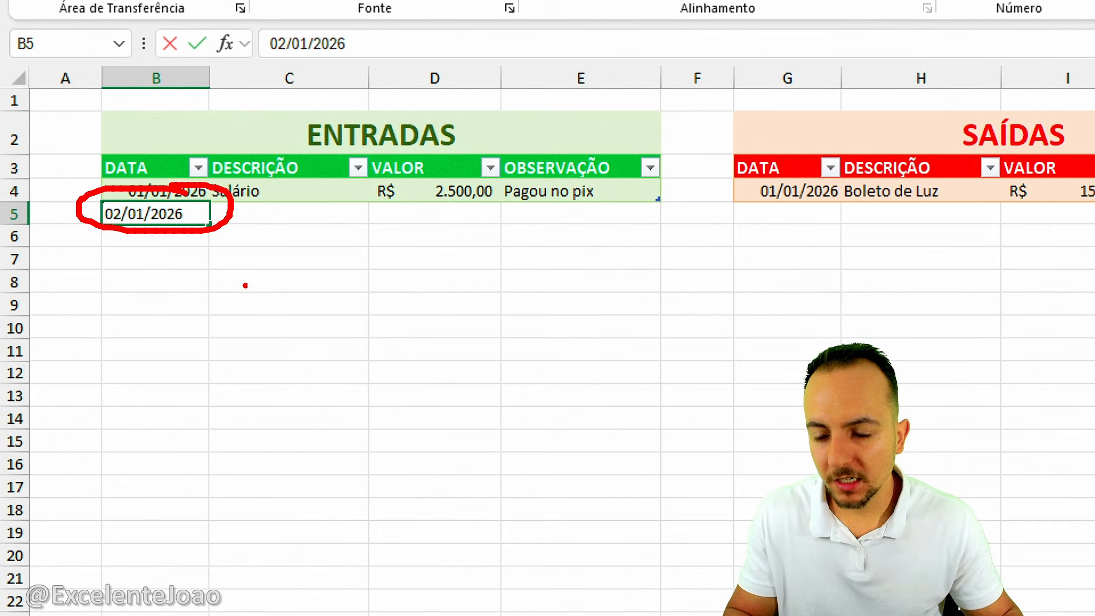
{"action": "key", "text": "Escape"}
{"action": "key", "text": "Return"}
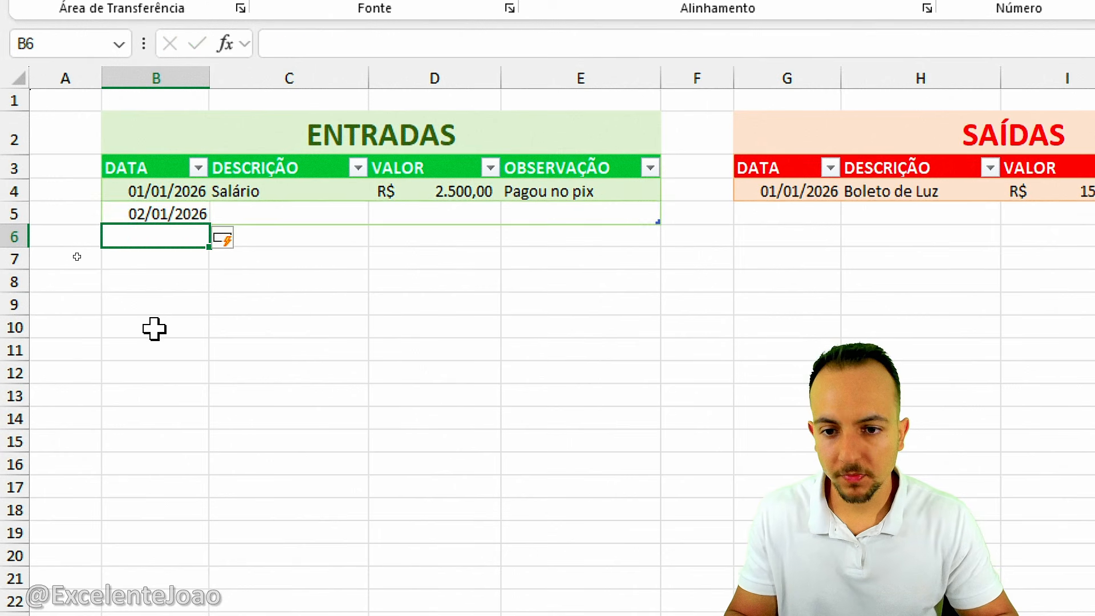
{"action": "left_click", "coordinate": [154, 328]}
{"action": "left_click_drag", "start_coordinate": [166, 240], "coordinate": [638, 238]}
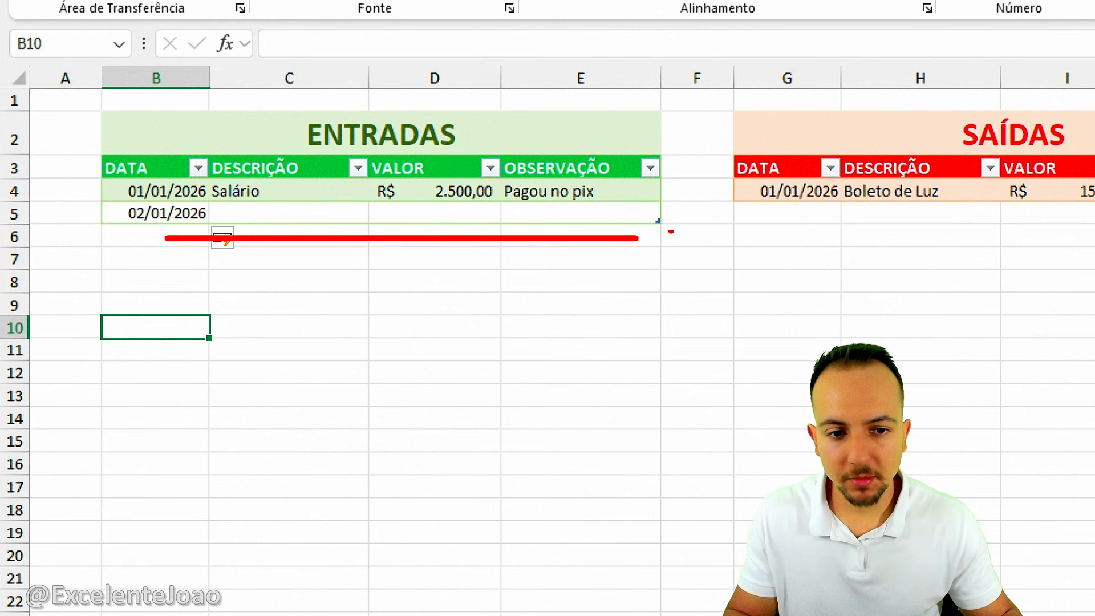
{"action": "left_click_drag", "start_coordinate": [671, 188], "coordinate": [672, 243]}
{"action": "key", "text": "Escape"}
Step: Complete row 5 of ENTRADAS with the description "Bonus" and the value 123
{"action": "left_click", "coordinate": [337, 214]}
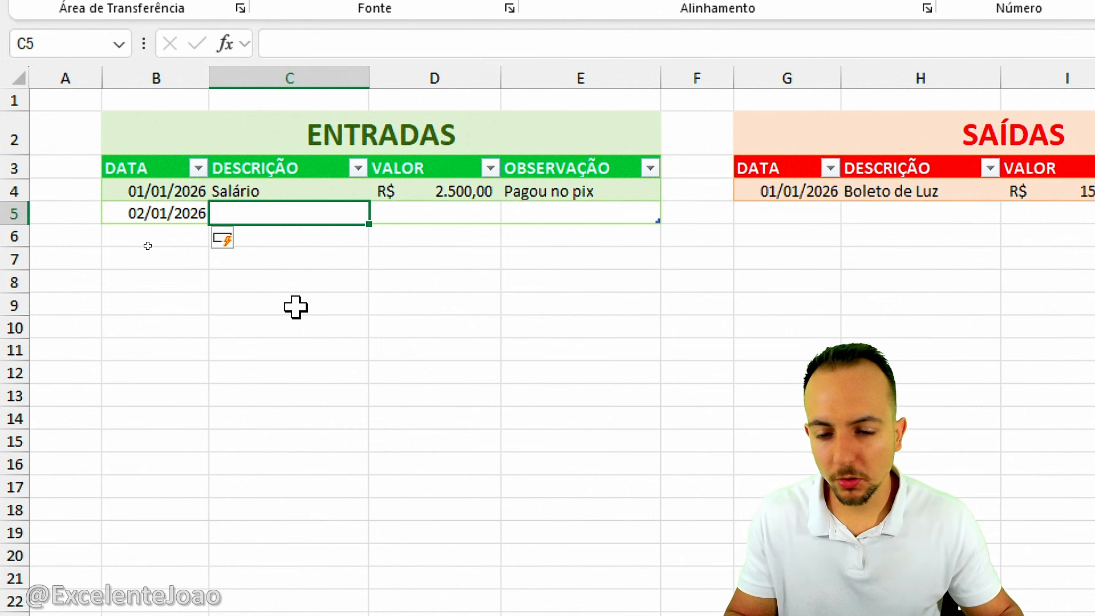
{"action": "type", "text": "Bonus"}
{"action": "key", "text": "Tab"}
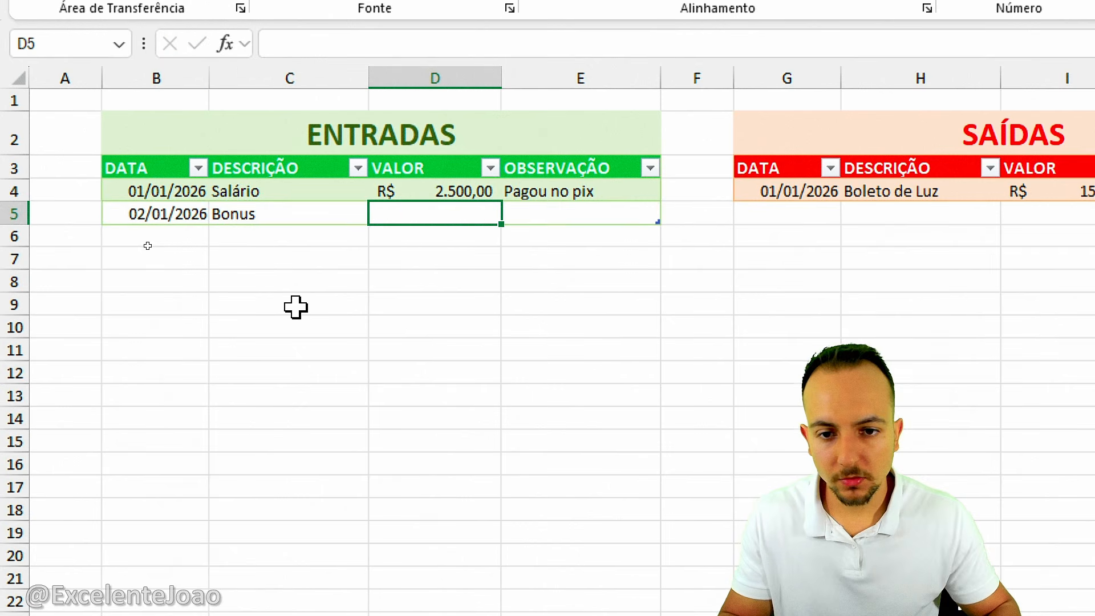
{"action": "type", "text": "123"}
{"action": "key", "text": "Tab"}
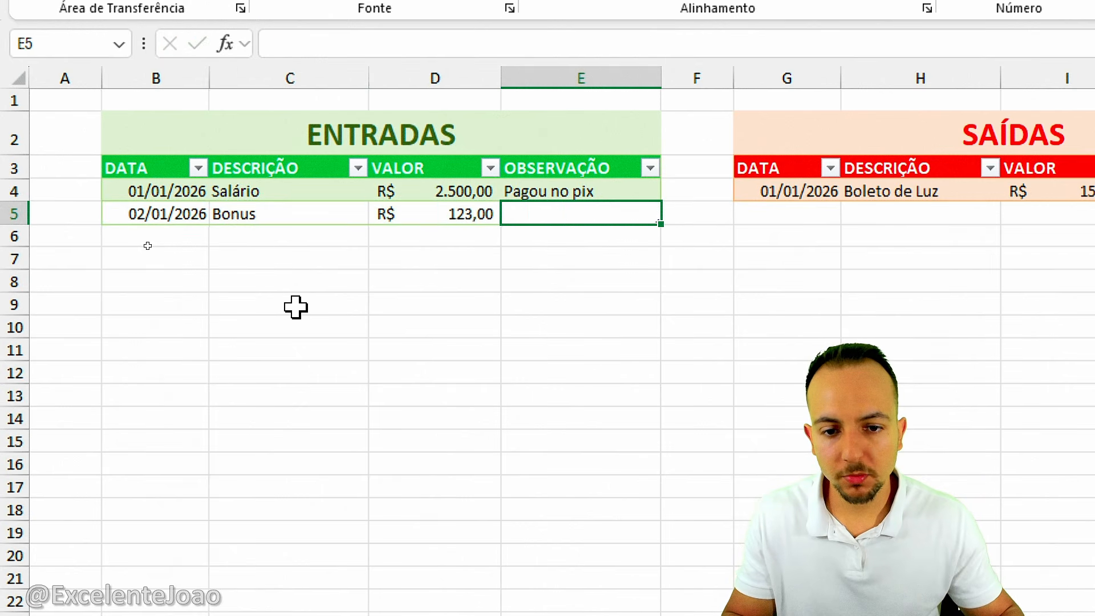
{"action": "left_click", "coordinate": [288, 308]}
Step: Add another ENTRADAS row by entering the date 02/01/2026 in B6
{"action": "left_click", "coordinate": [176, 238]}
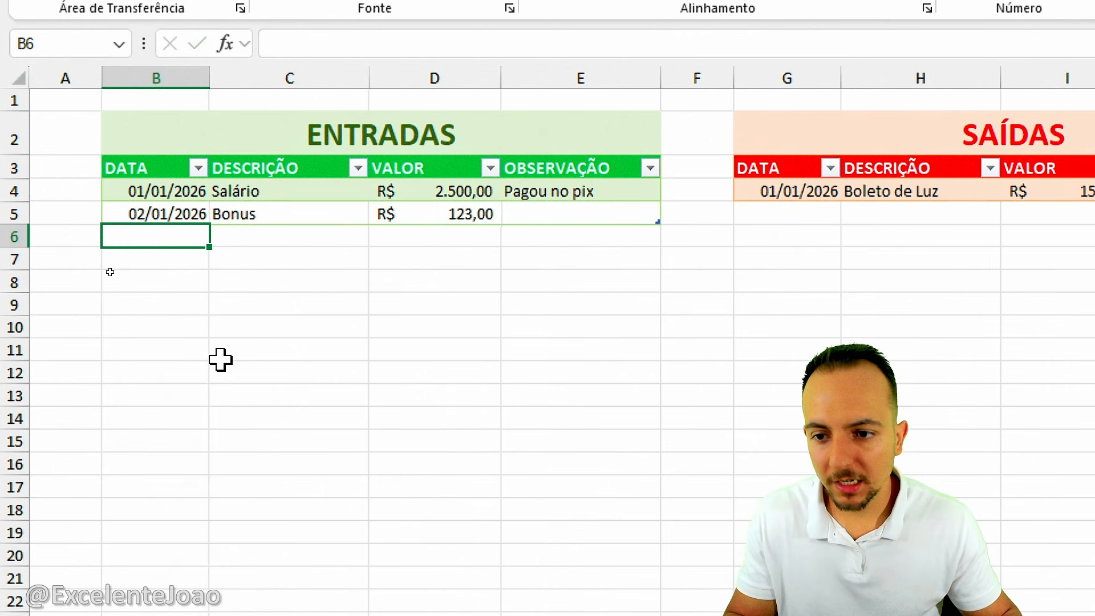
{"action": "type", "text": "02/"}
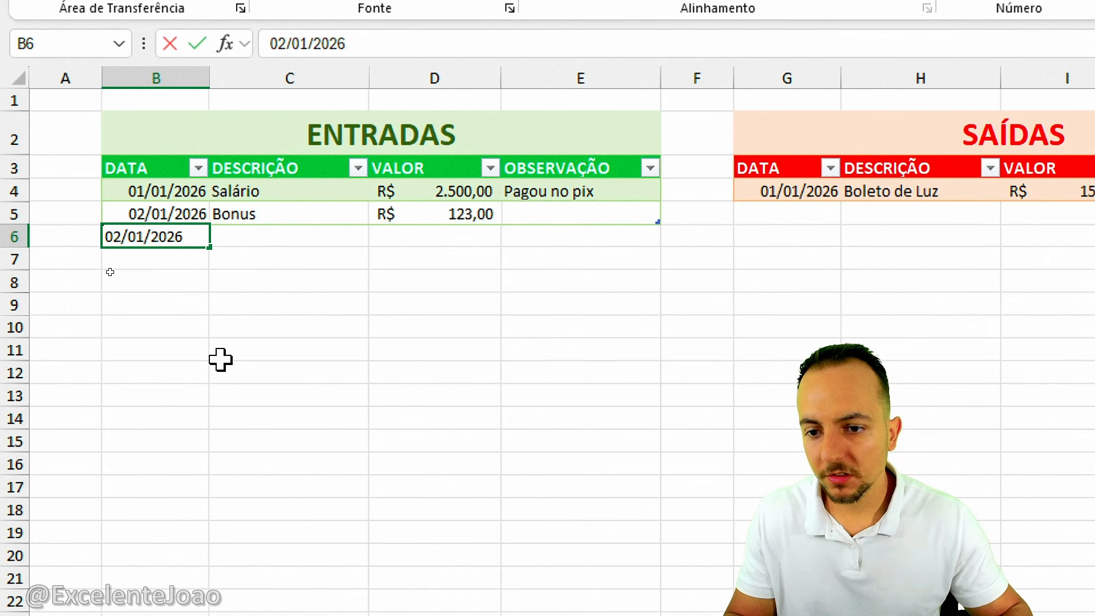
{"action": "type", "text": "01/2026"}
{"action": "key", "text": "Return"}
{"action": "left_click", "coordinate": [221, 358]}
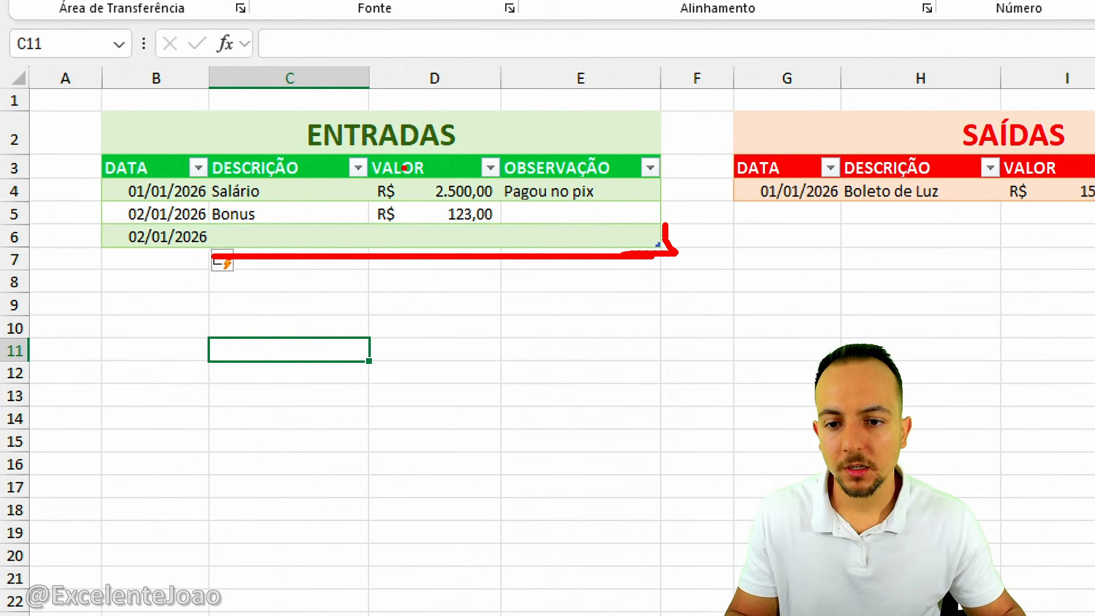
{"action": "mouse_move", "coordinate": [234, 134]}
{"action": "left_mouse_down"}
{"action": "mouse_move", "coordinate": [407, 140]}
{"action": "mouse_move", "coordinate": [227, 118]}
{"action": "left_mouse_up"}
{"action": "key", "text": "Escape"}
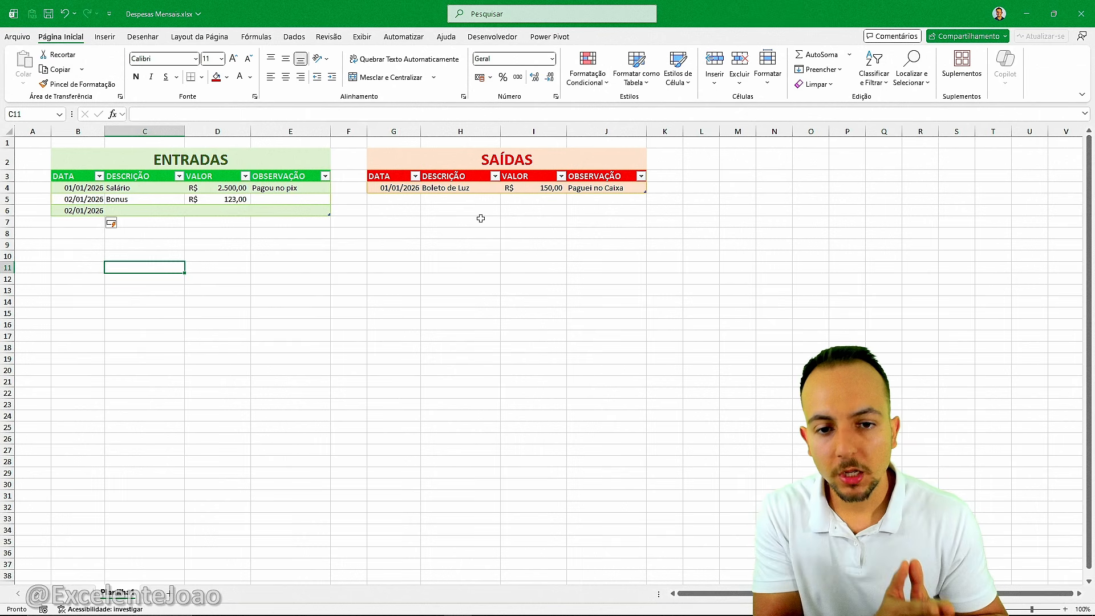
Step: Merge and center cells L2:M2 and enter the title RESUMO
{"action": "left_click", "coordinate": [469, 168]}
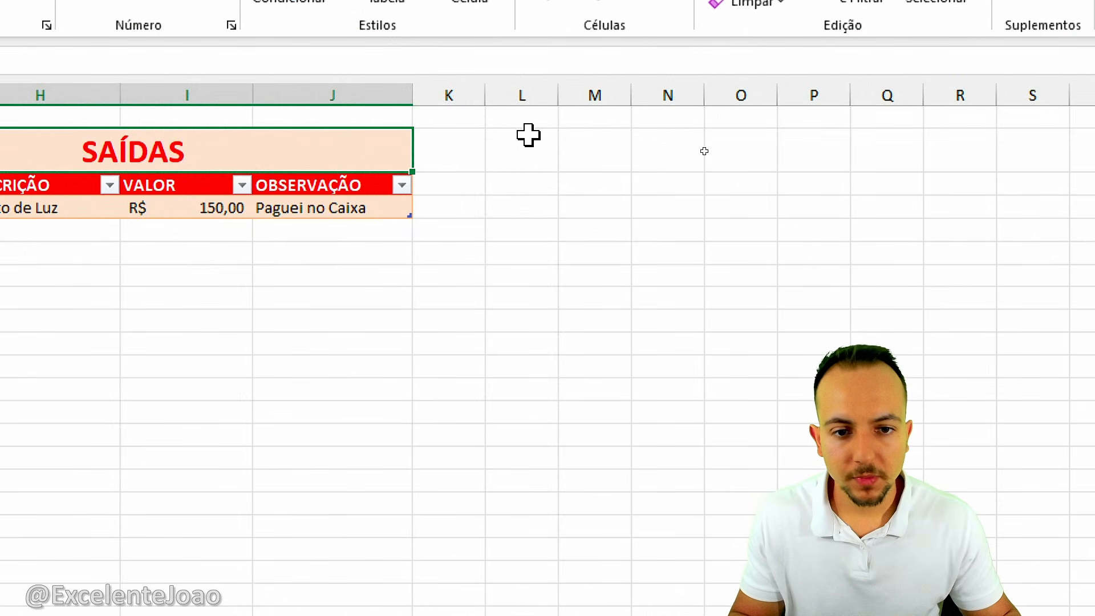
{"action": "left_click", "coordinate": [701, 160]}
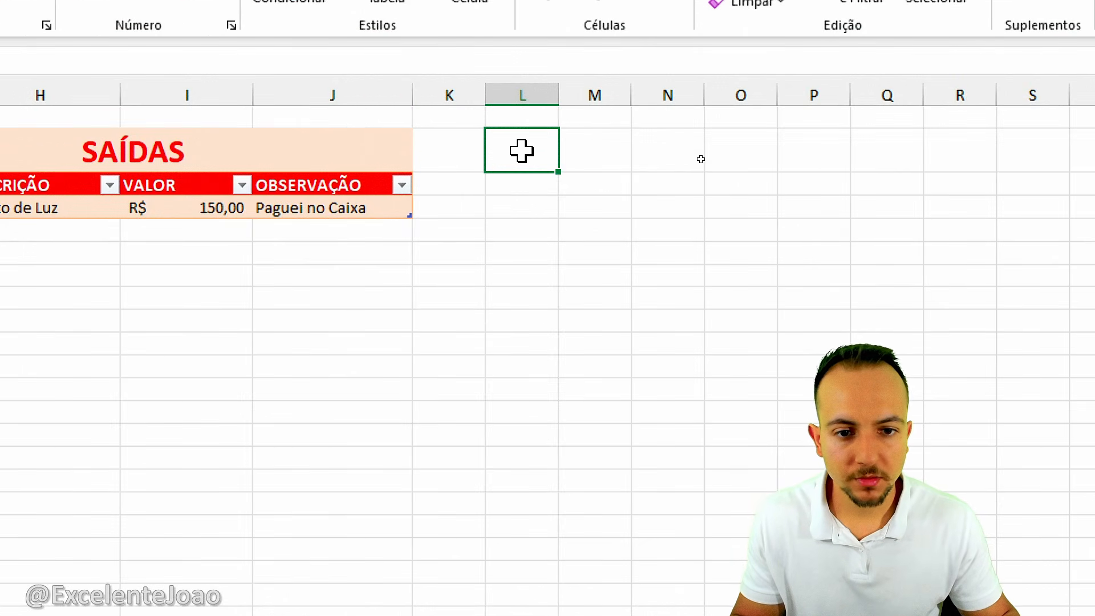
{"action": "left_click_drag", "start_coordinate": [521, 151], "coordinate": [560, 151]}
{"action": "mouse_move", "coordinate": [593, 115]}
{"action": "left_mouse_down"}
{"action": "mouse_move", "coordinate": [665, 152]}
{"action": "mouse_move", "coordinate": [503, 107]}
{"action": "left_mouse_up"}
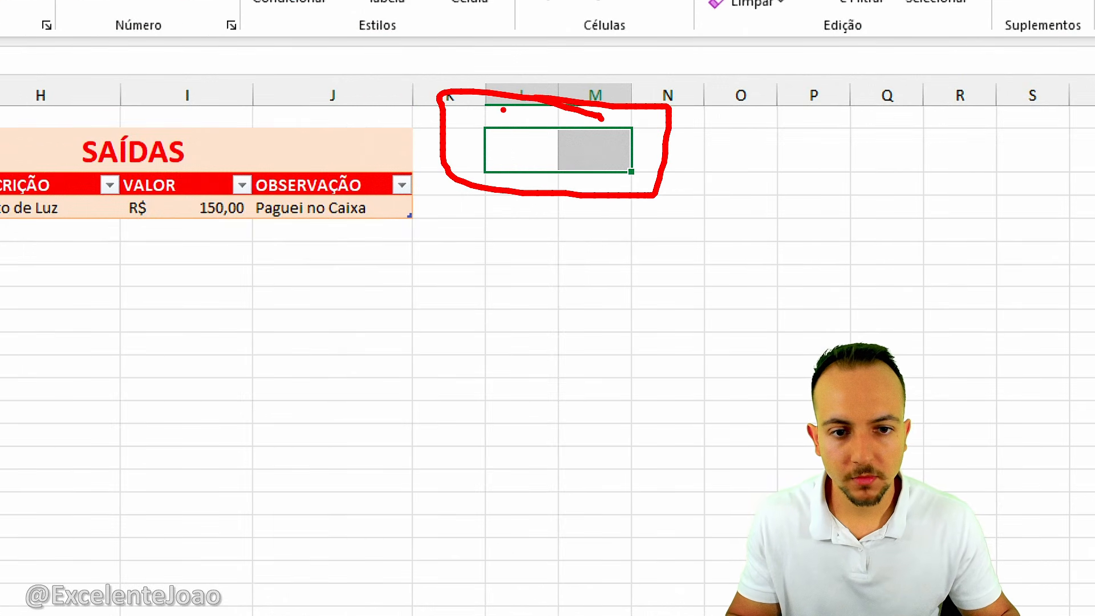
{"action": "key", "text": "Escape"}
{"action": "left_click", "coordinate": [156, 130]}
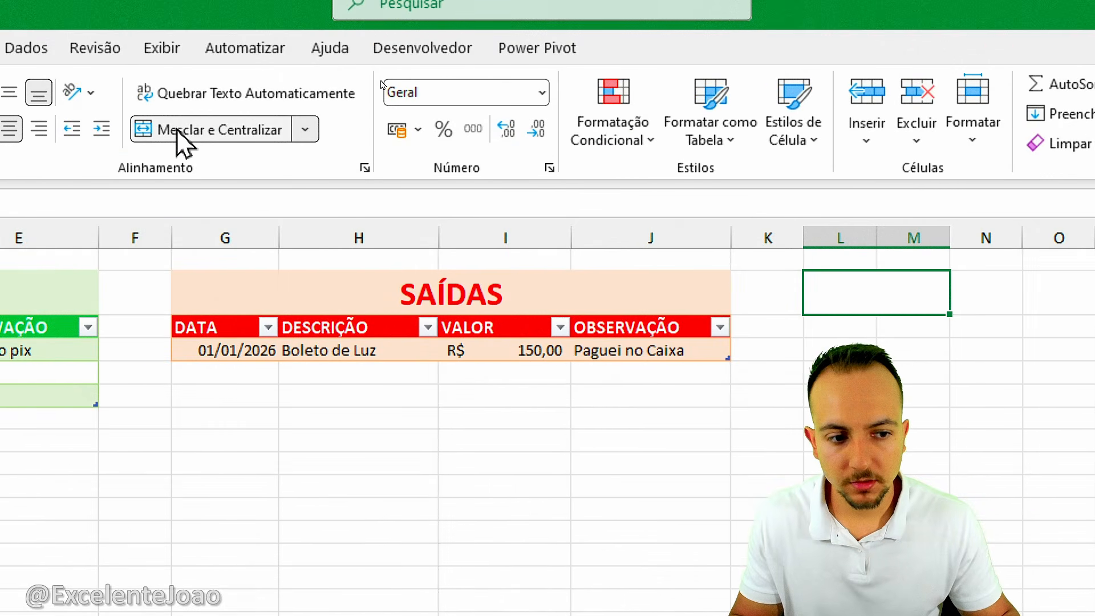
{"action": "type", "text": "RESUMO"}
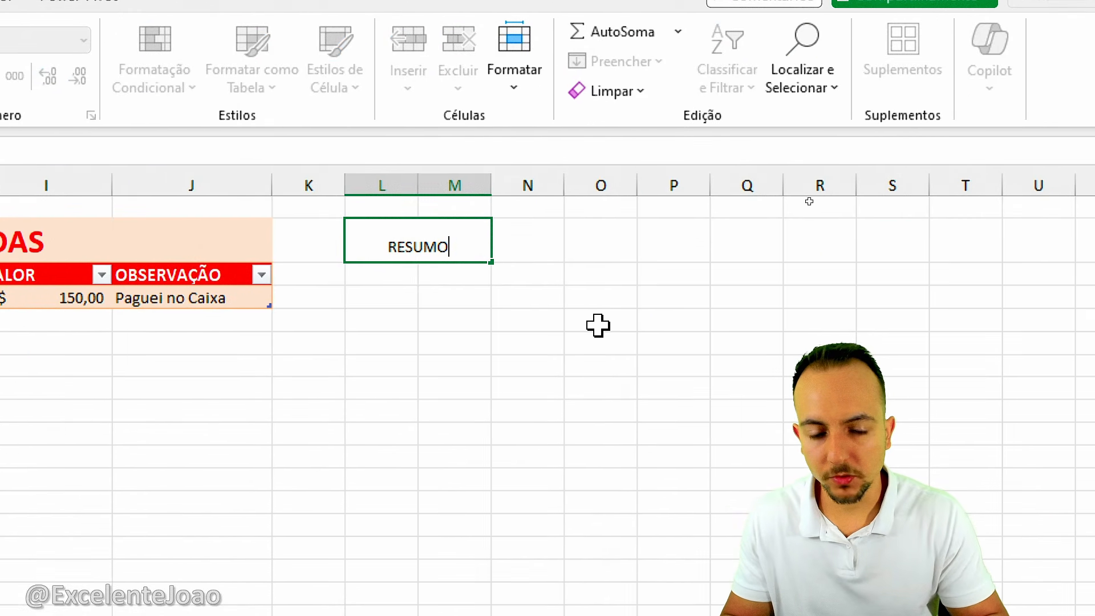
{"action": "key", "text": "ctrl+Return"}
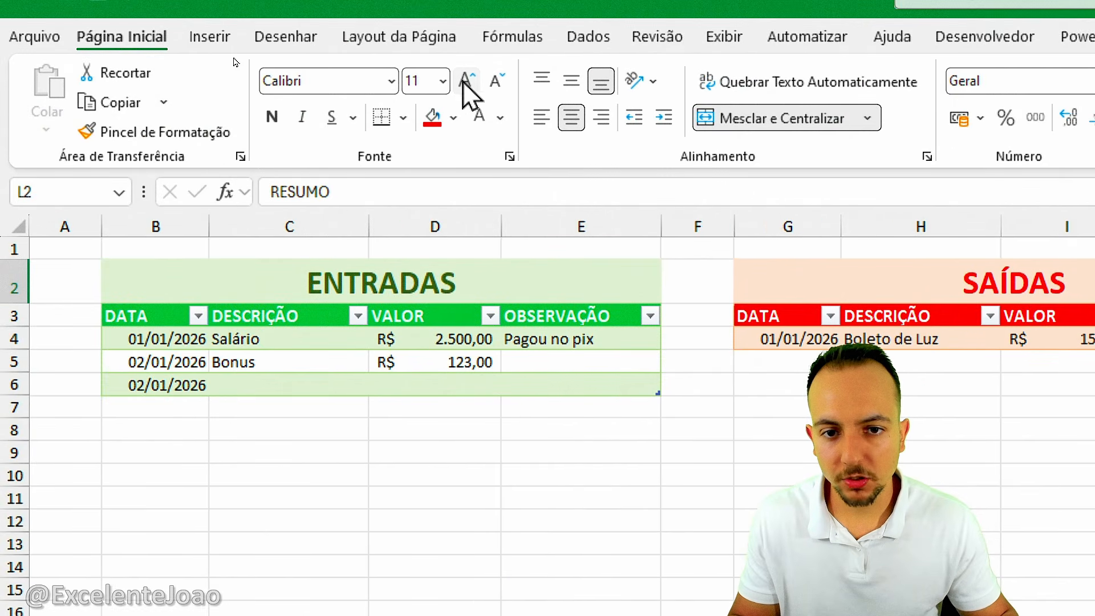
Step: Set the RESUMO title to font size 22 with the standard blue font color
{"action": "left_click", "coordinate": [465, 81]}
{"action": "left_click", "coordinate": [465, 81]}
{"action": "left_click", "coordinate": [465, 81]}
{"action": "left_click", "coordinate": [465, 80]}
{"action": "left_click", "coordinate": [466, 80]}
{"action": "left_click", "coordinate": [466, 81]}
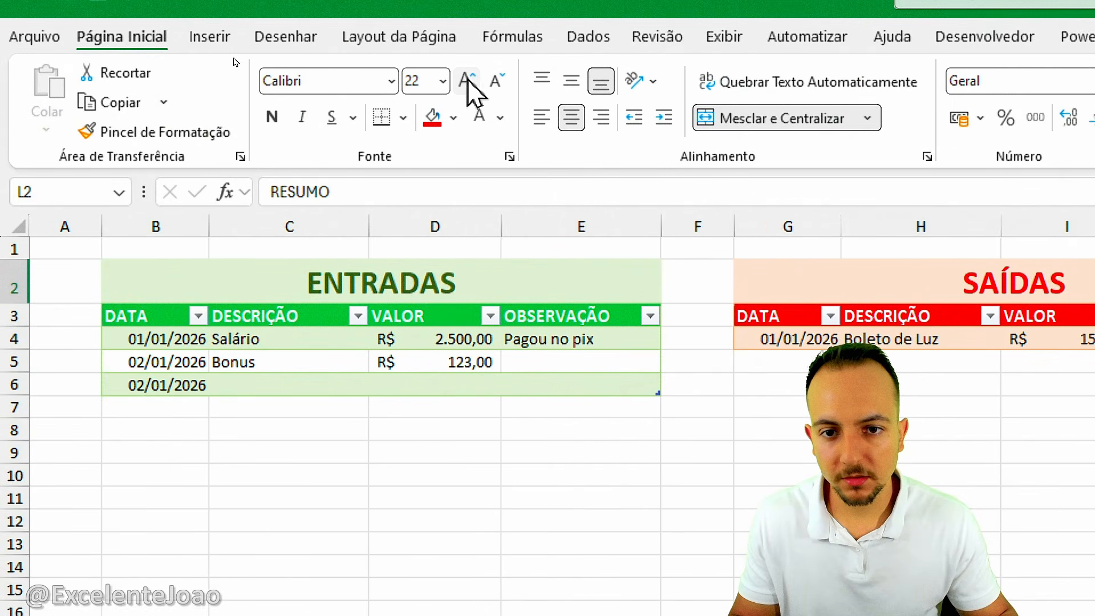
{"action": "left_click", "coordinate": [501, 156]}
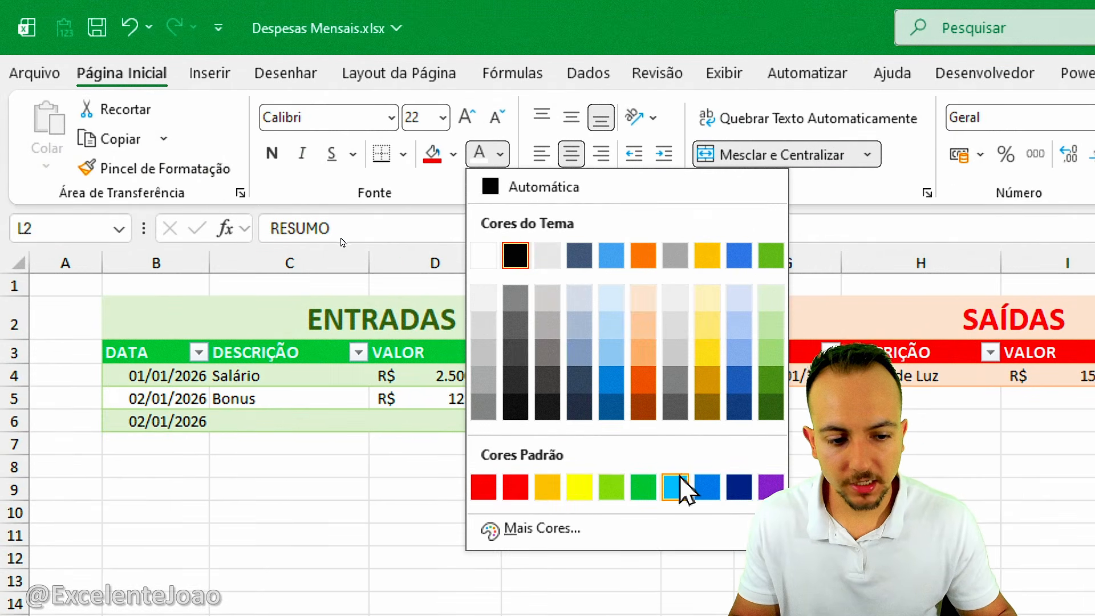
{"action": "left_click", "coordinate": [706, 483]}
Step: Give the RESUMO title a light blue fill and bold text, centered horizontally and vertically
{"action": "left_click", "coordinate": [454, 154]}
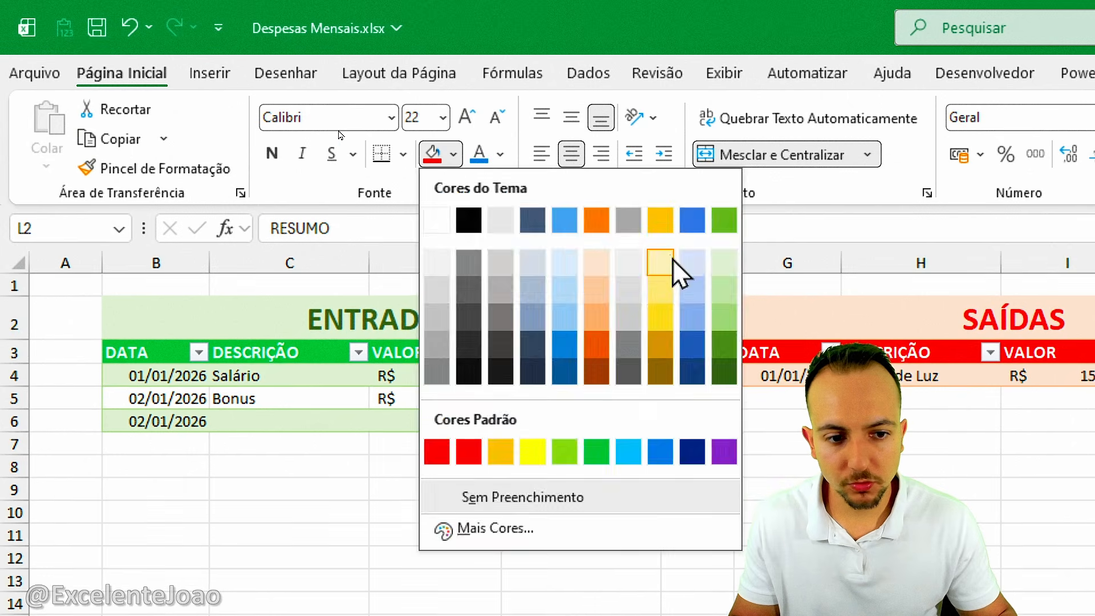
{"action": "left_click", "coordinate": [561, 264]}
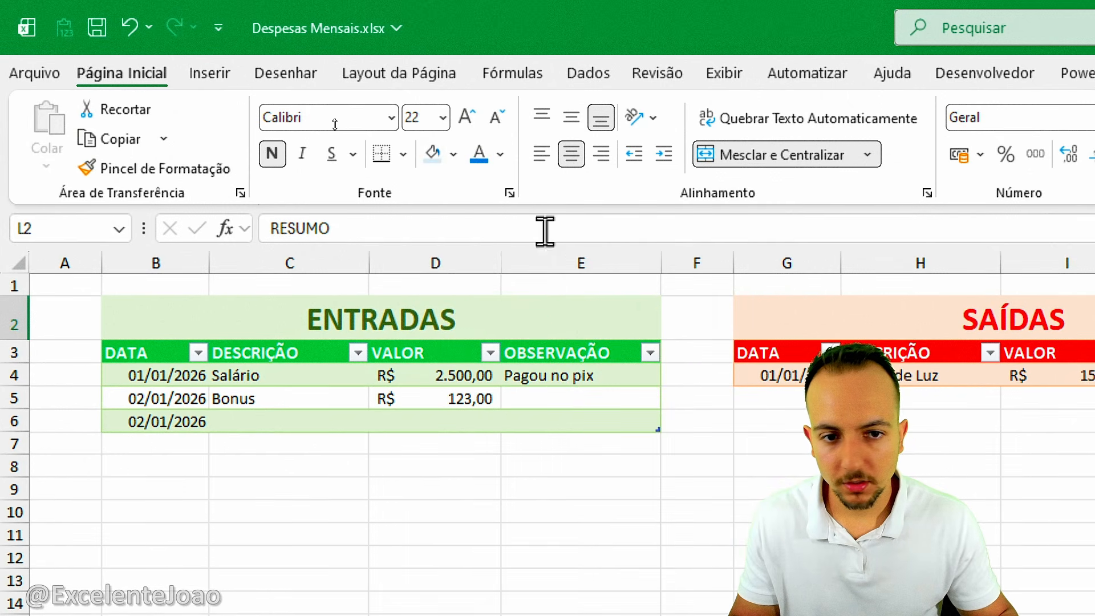
{"action": "left_click", "coordinate": [571, 118]}
{"action": "left_click", "coordinate": [572, 155]}
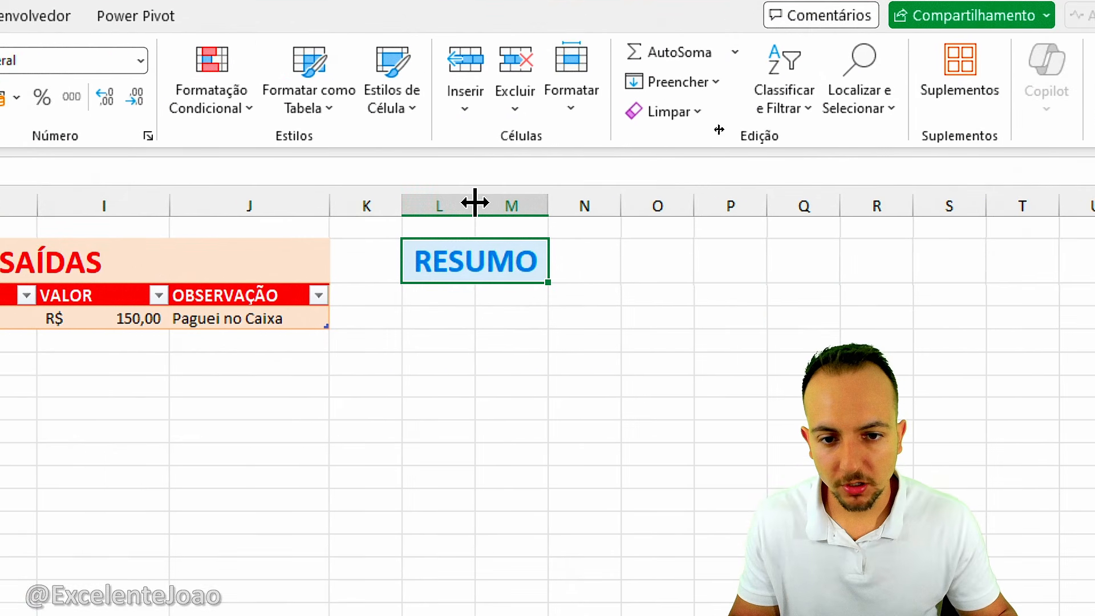
Step: Widen columns L and M and enter the labels DATA INICIAL in L3 and DATA FINAL in L4
{"action": "left_click_drag", "start_coordinate": [475, 204], "coordinate": [562, 207]}
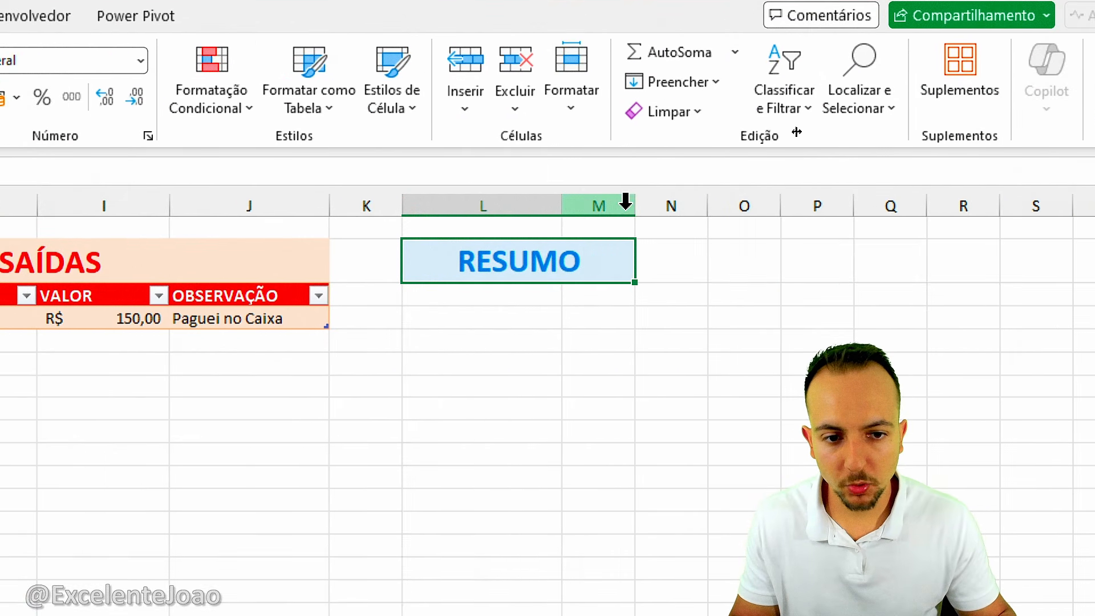
{"action": "left_click_drag", "start_coordinate": [633, 207], "coordinate": [685, 209]}
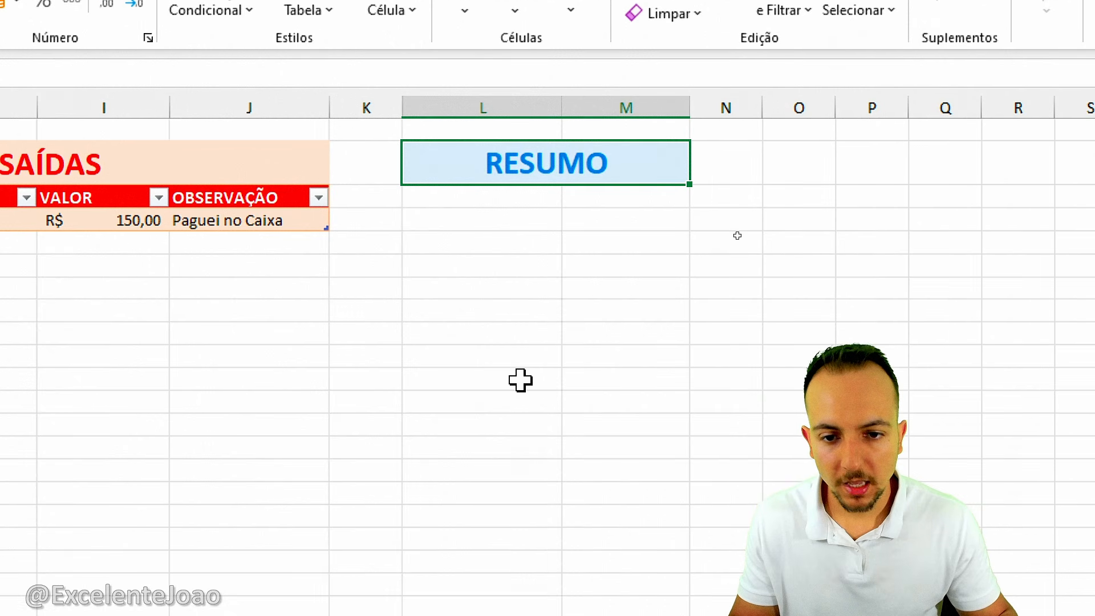
{"action": "left_click", "coordinate": [501, 295]}
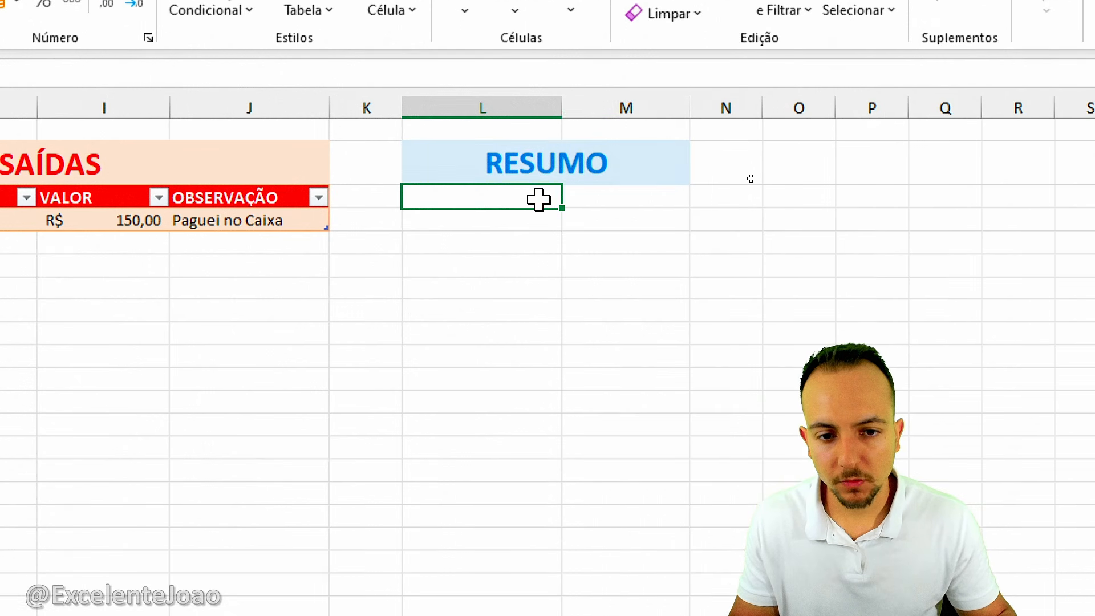
{"action": "type", "text": "DATA "}
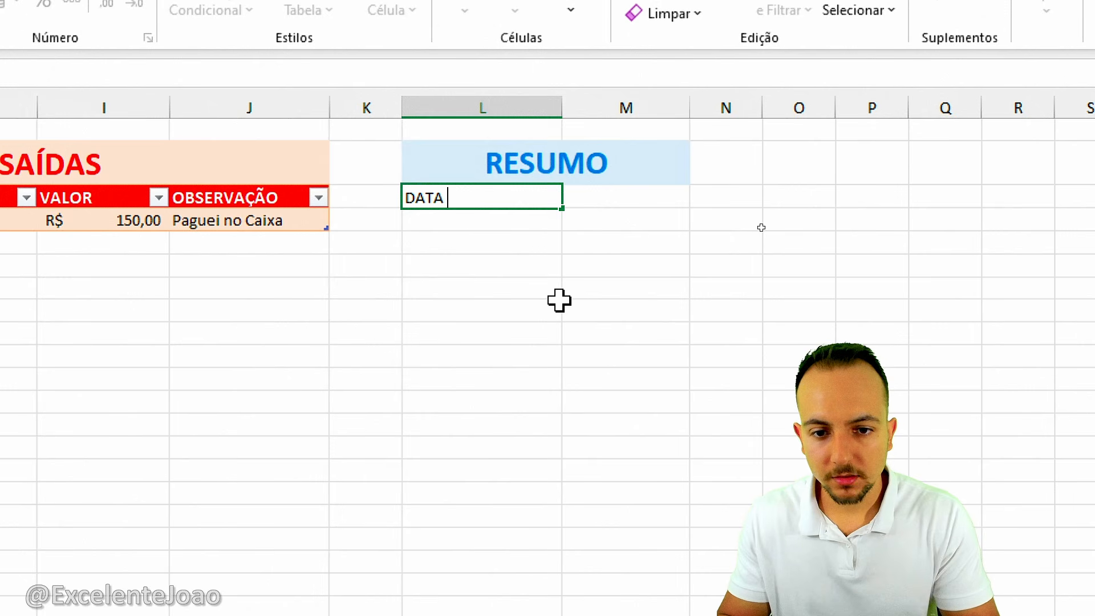
{"action": "type", "text": "INICIAL"}
{"action": "key", "text": "Return"}
{"action": "type", "text": "DATA FINAL"}
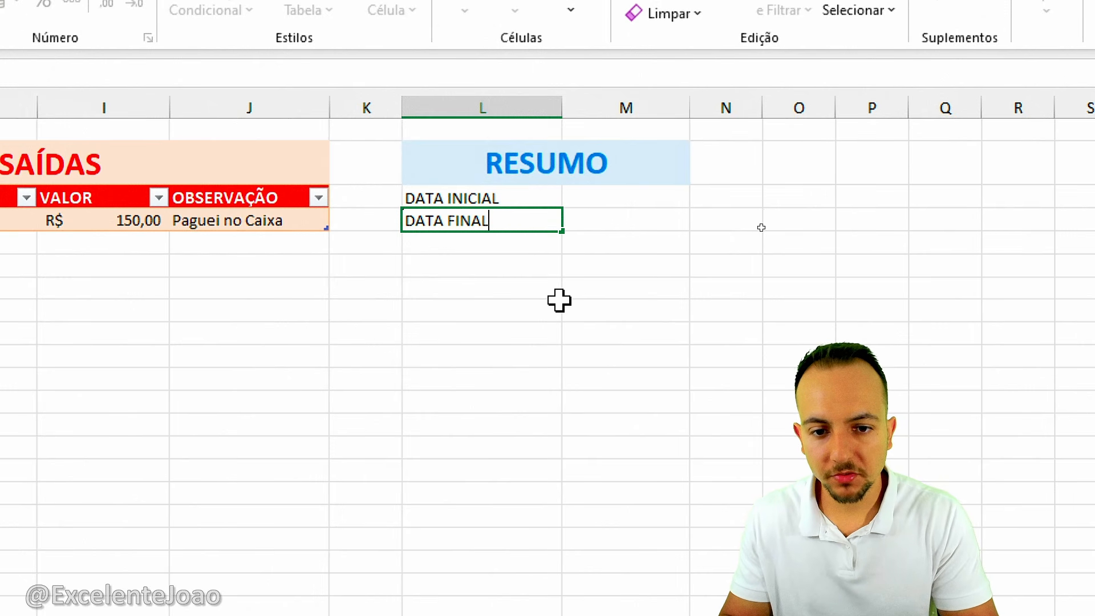
{"action": "key", "text": "Return"}
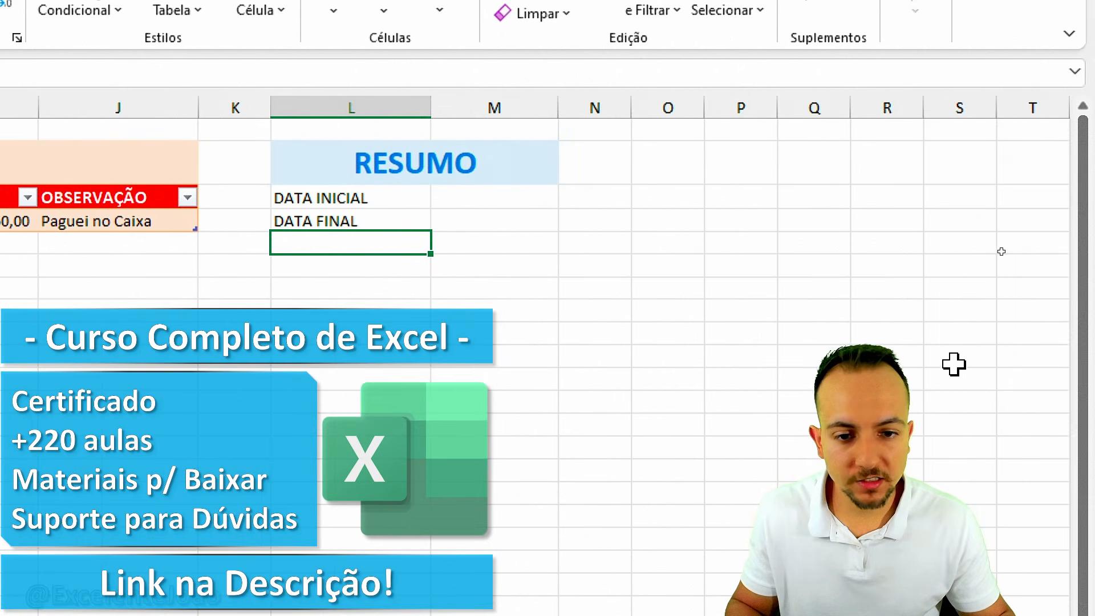
Step: Enter 01/03/2026 as the DATA INICIAL in M3 and 31/03/2026 as the DATA FINAL in M4
{"action": "left_click_drag", "start_coordinate": [419, 192], "coordinate": [484, 220]}
{"action": "left_click", "coordinate": [482, 192]}
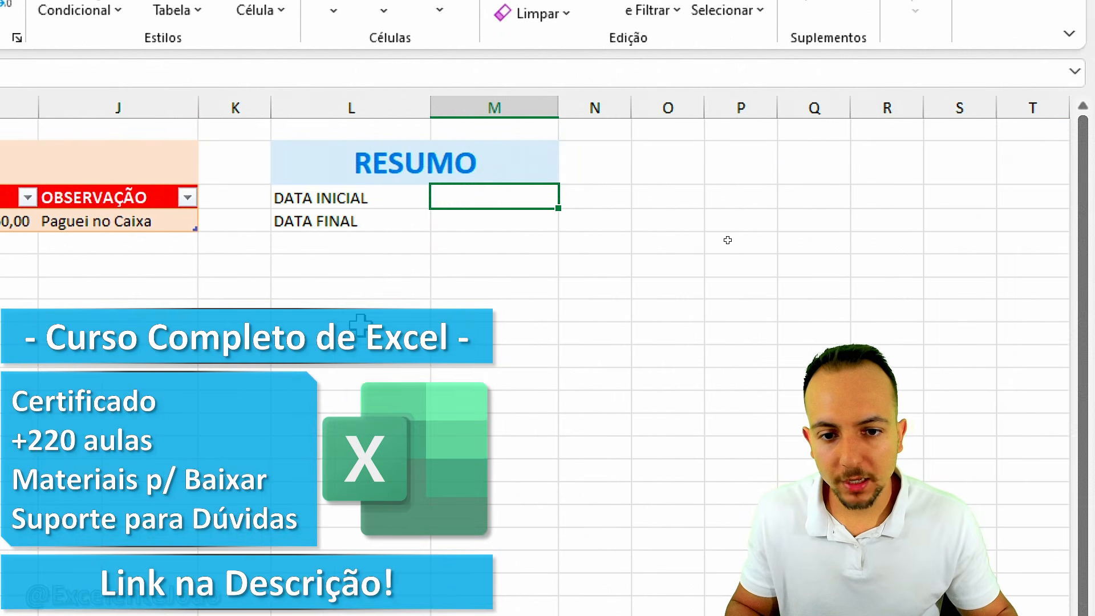
{"action": "type", "text": "01/03/"}
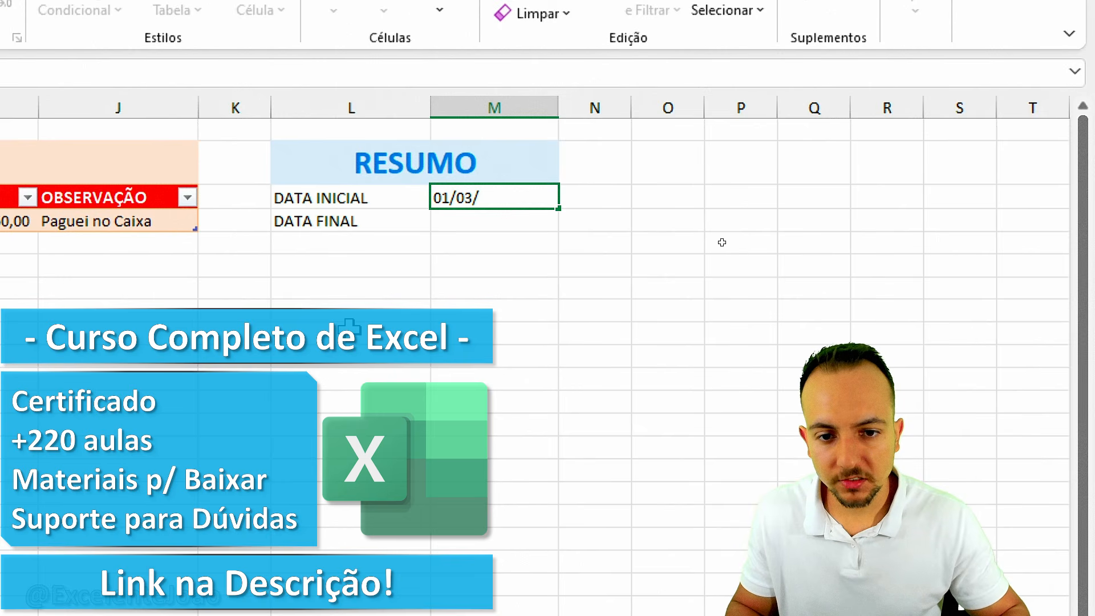
{"action": "type", "text": "2026"}
{"action": "key", "text": "Return"}
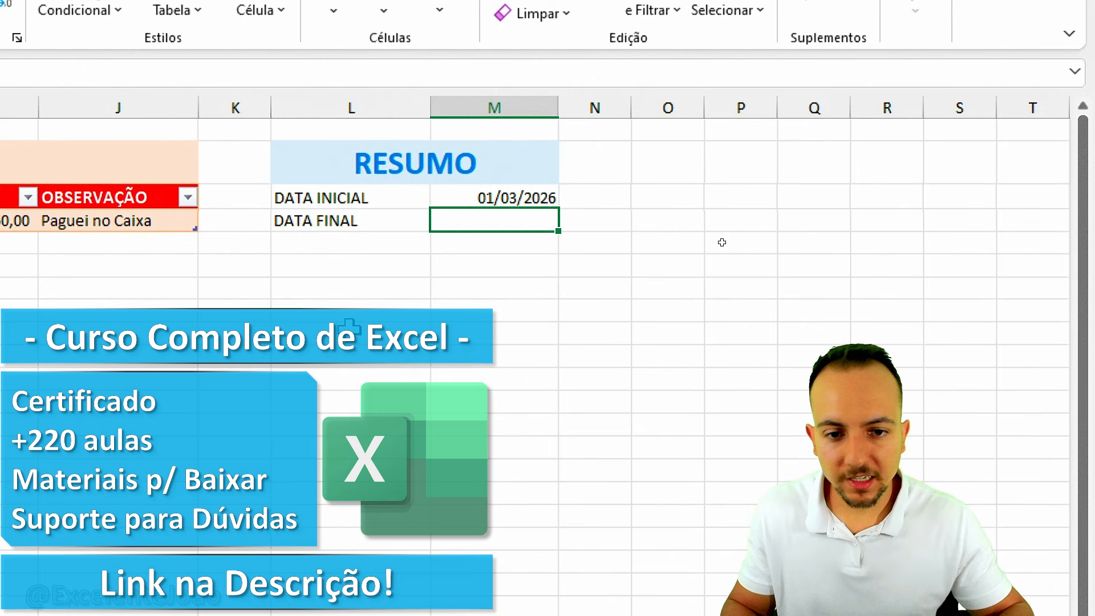
{"action": "type", "text": "31/03/20"}
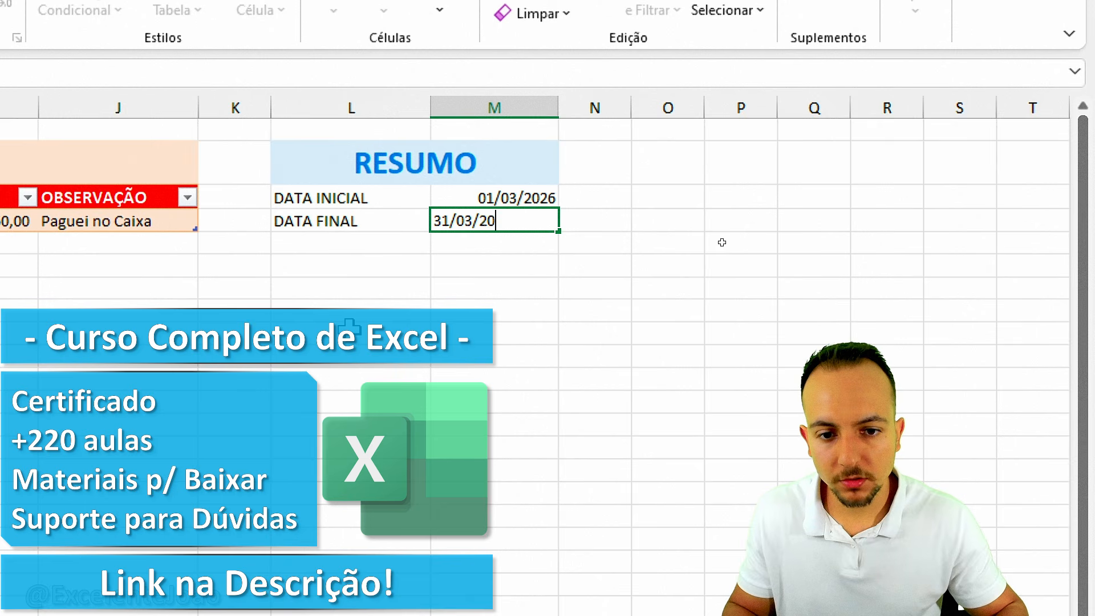
{"action": "type", "text": "26"}
{"action": "key", "text": "Return"}
Step: Add the labels R$ ENTRADAS in L5 and R$ SAÍDAS in L6 below the date labels
{"action": "left_click_drag", "start_coordinate": [400, 249], "coordinate": [459, 328]}
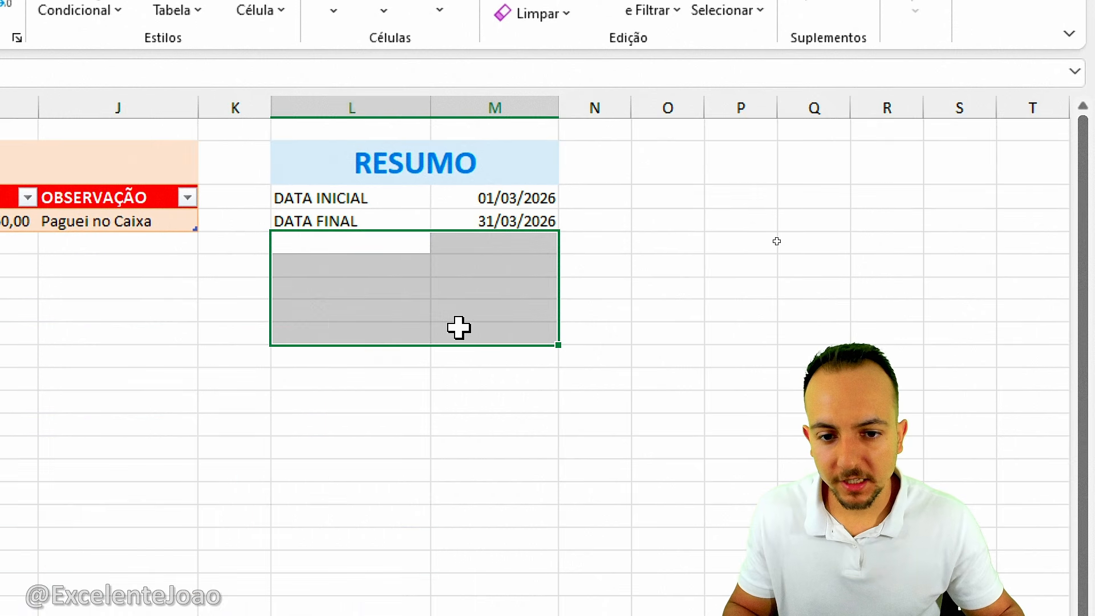
{"action": "left_click_drag", "start_coordinate": [421, 201], "coordinate": [480, 233]}
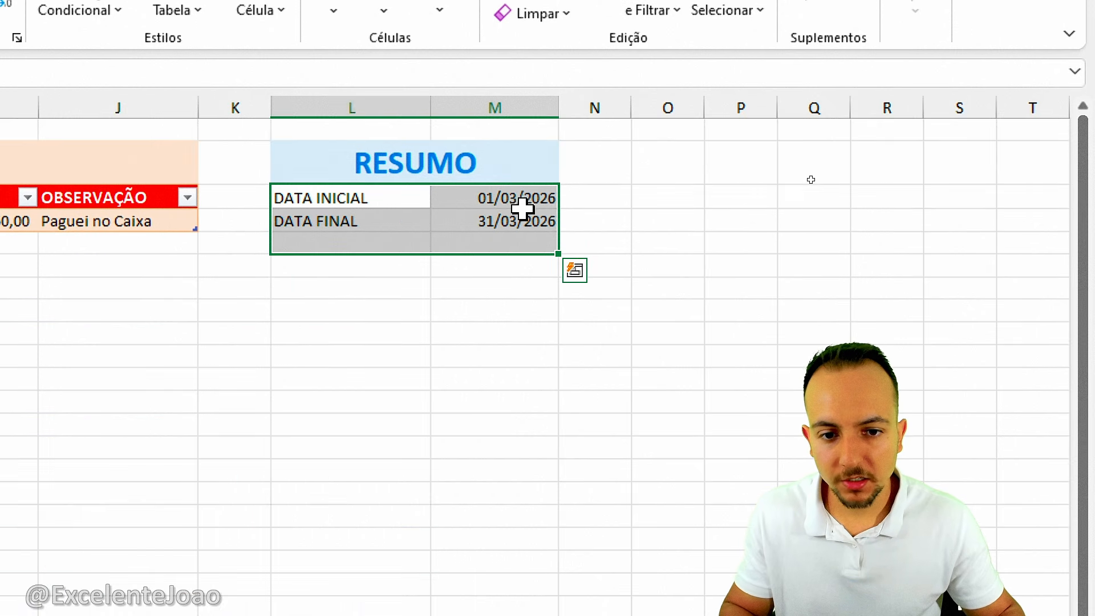
{"action": "left_click", "coordinate": [374, 242]}
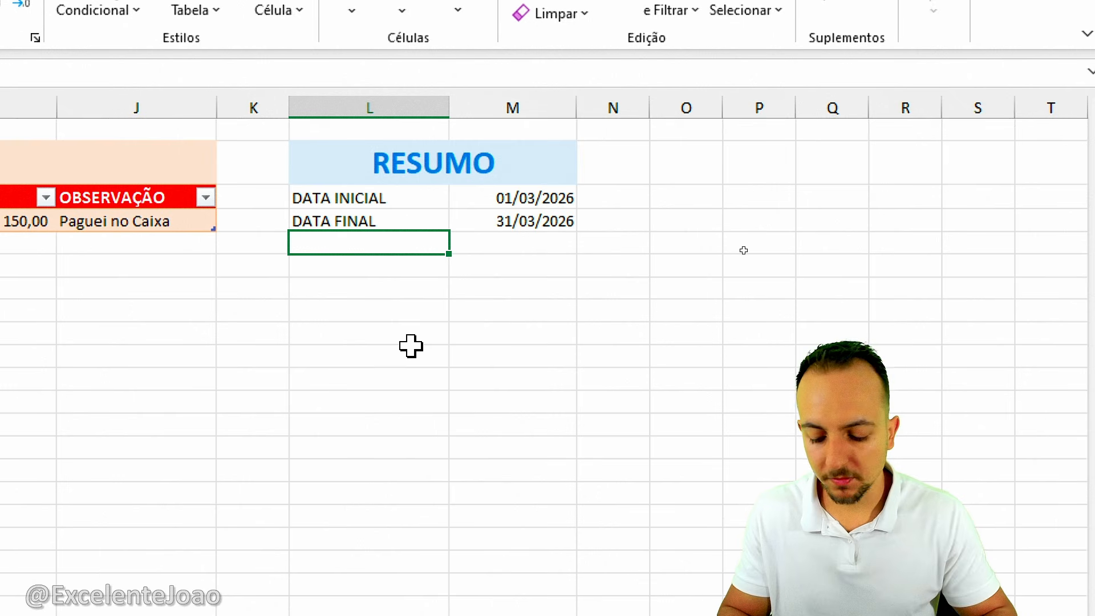
{"action": "type", "text": "R$ ENTRADAS"}
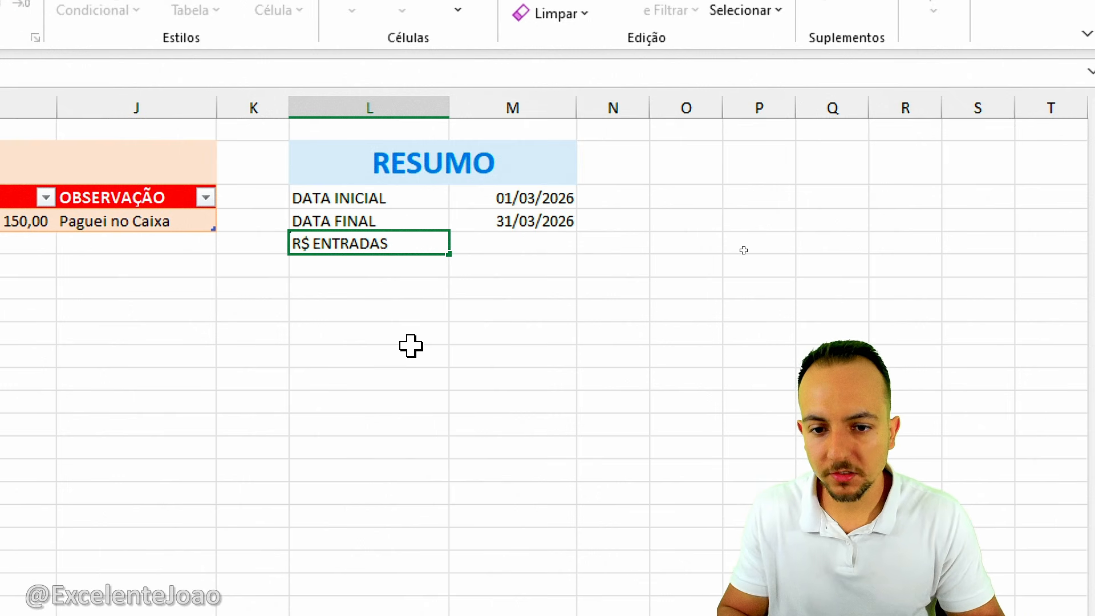
{"action": "key", "text": "Return"}
{"action": "type", "text": "R"}
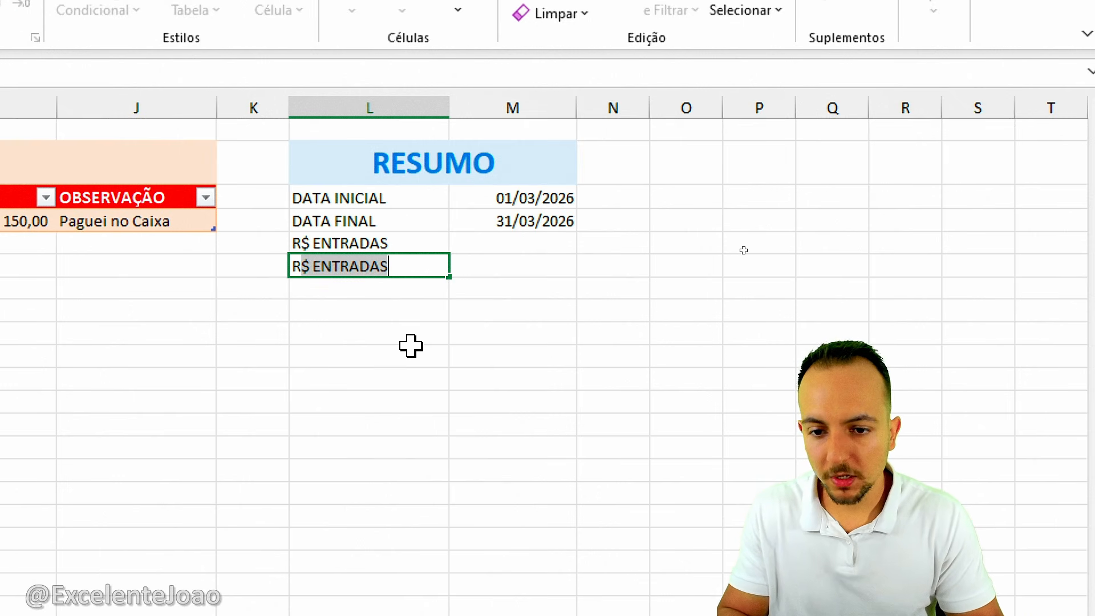
{"action": "type", "text": "$ SAÍDAS"}
{"action": "key", "text": "Return"}
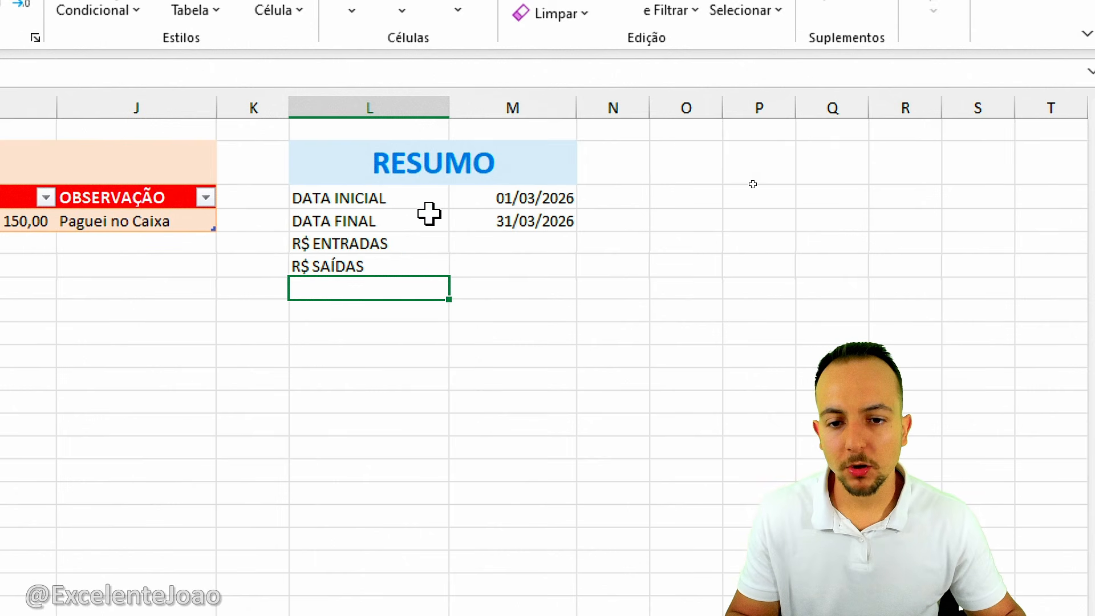
Step: Right-align the RESUMO labels in L3:L6 and make them bold
{"action": "left_click_drag", "start_coordinate": [383, 198], "coordinate": [384, 265]}
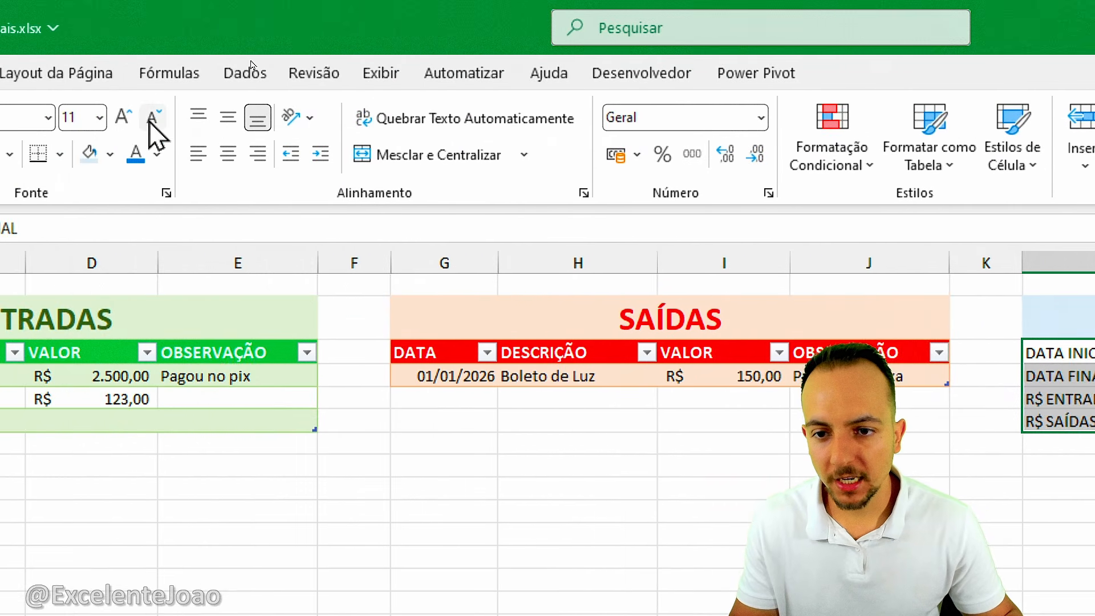
{"action": "left_click", "coordinate": [257, 154]}
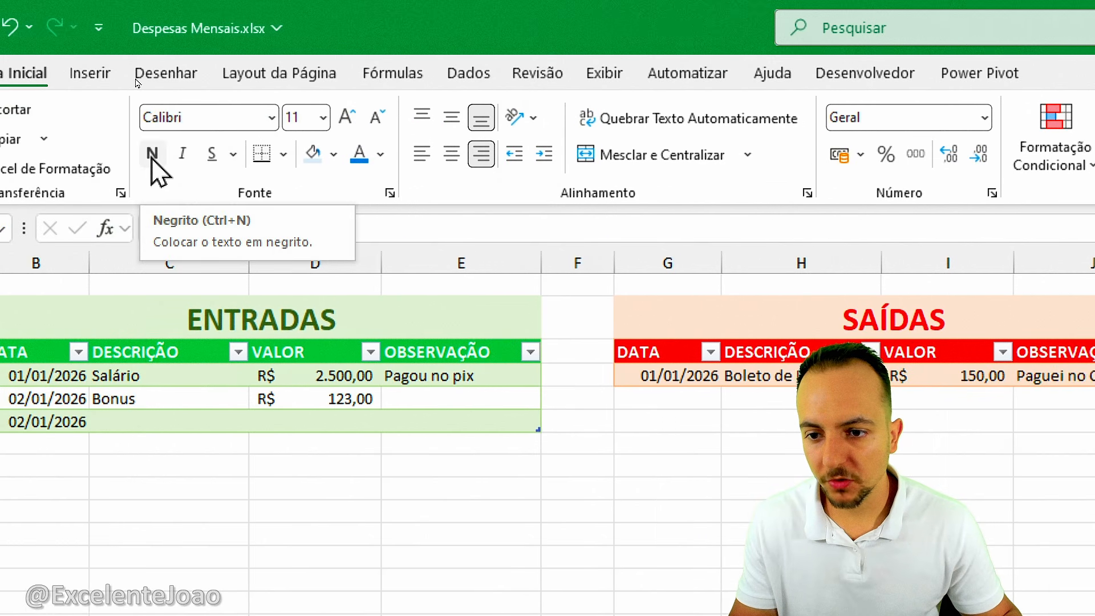
{"action": "left_click", "coordinate": [152, 156]}
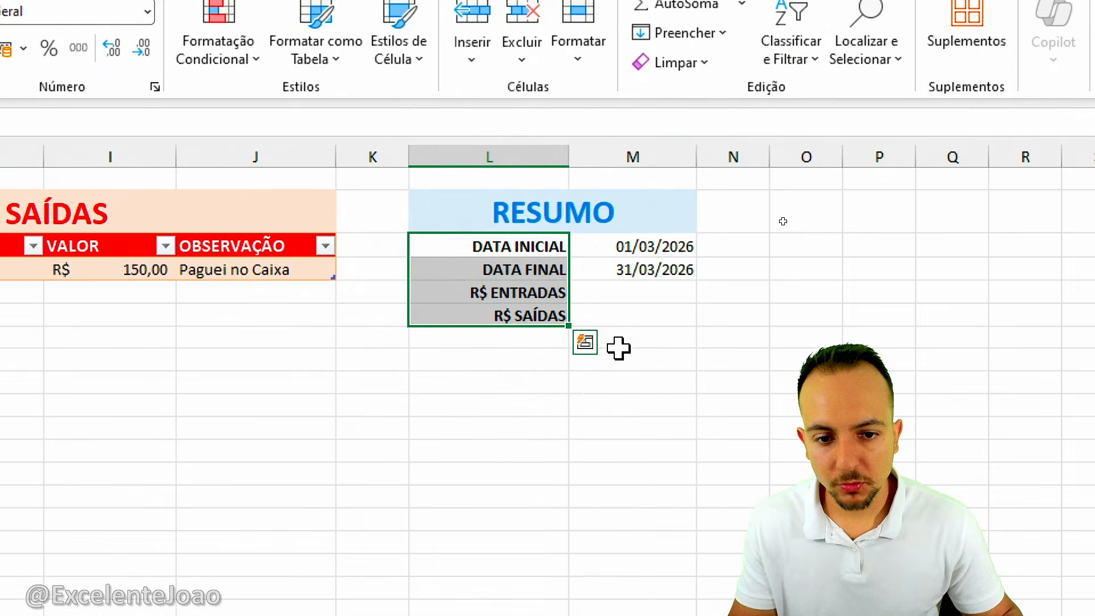
Step: Give the DATA INICIAL and DATA FINAL labels a dark blue-gray theme fill and white font color
{"action": "left_click_drag", "start_coordinate": [543, 245], "coordinate": [515, 272]}
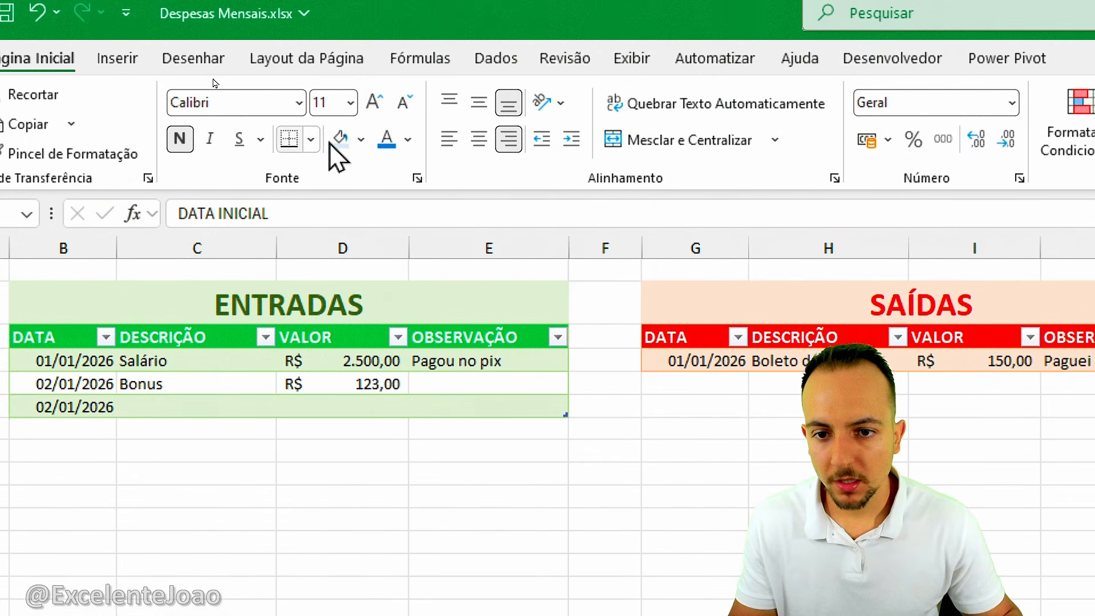
{"action": "left_click", "coordinate": [361, 140]}
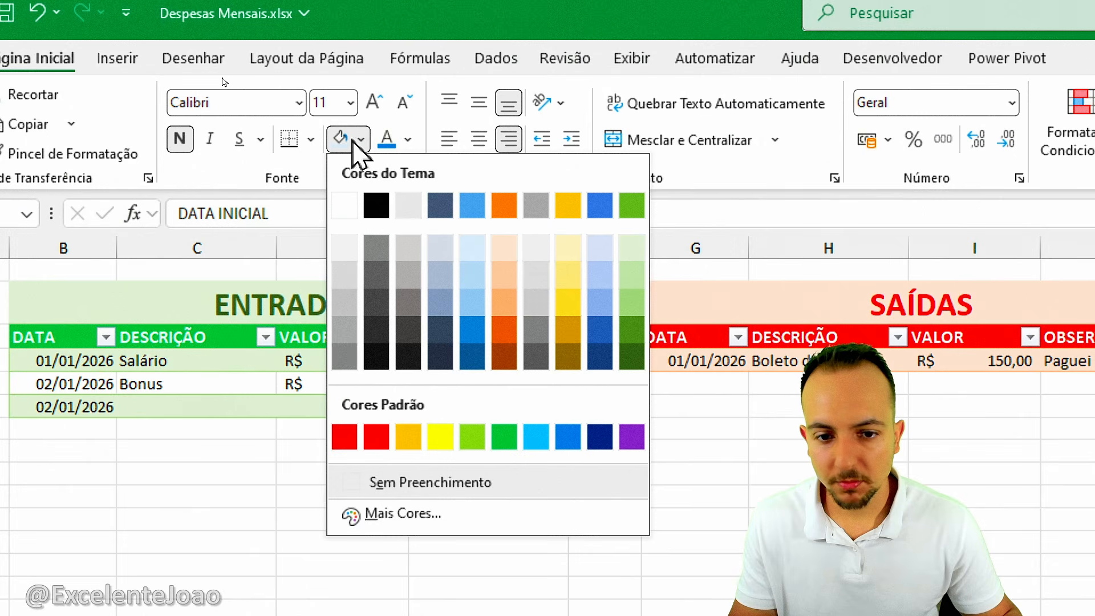
{"action": "left_click", "coordinate": [440, 206]}
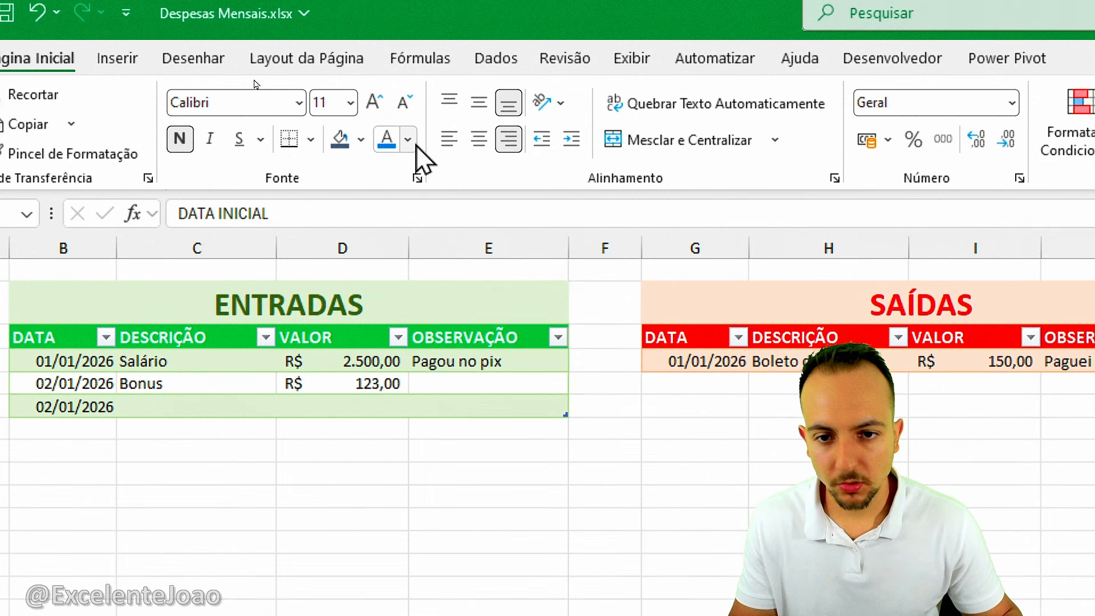
{"action": "left_click", "coordinate": [408, 139]}
{"action": "left_click", "coordinate": [399, 240]}
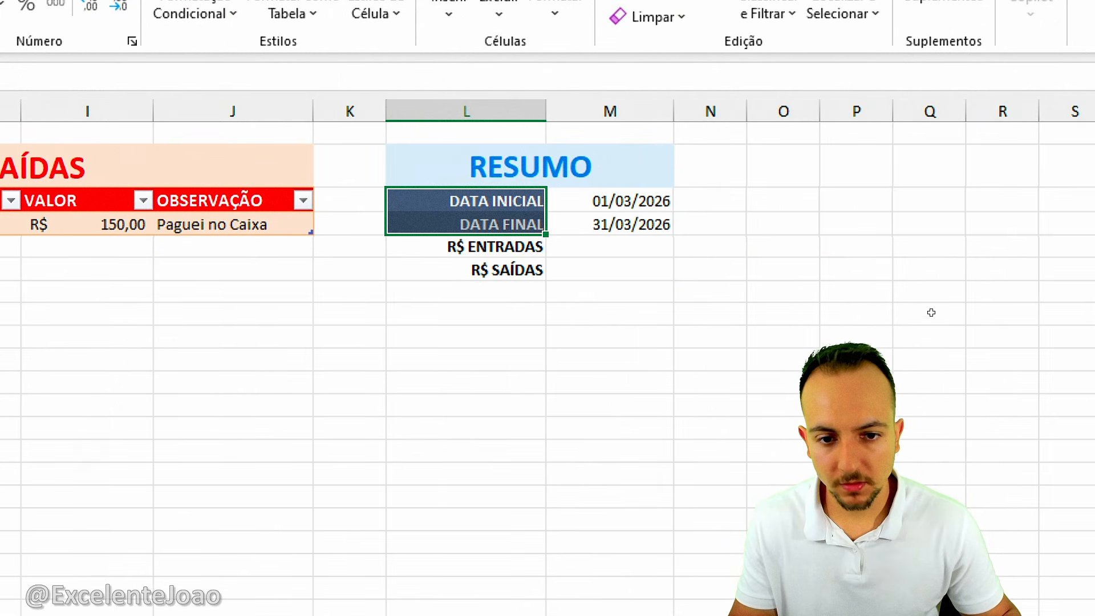
Step: Fill the R$ ENTRADAS label with standard green and the R$ SAÍDAS label with red, both with white text
{"action": "left_click", "coordinate": [515, 250]}
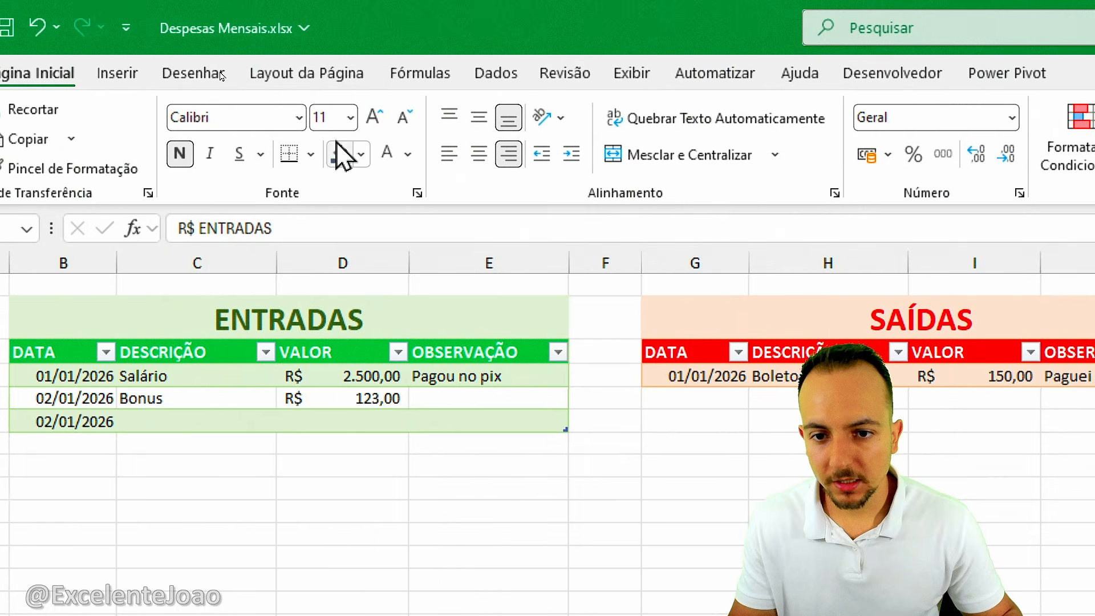
{"action": "left_click", "coordinate": [361, 154]}
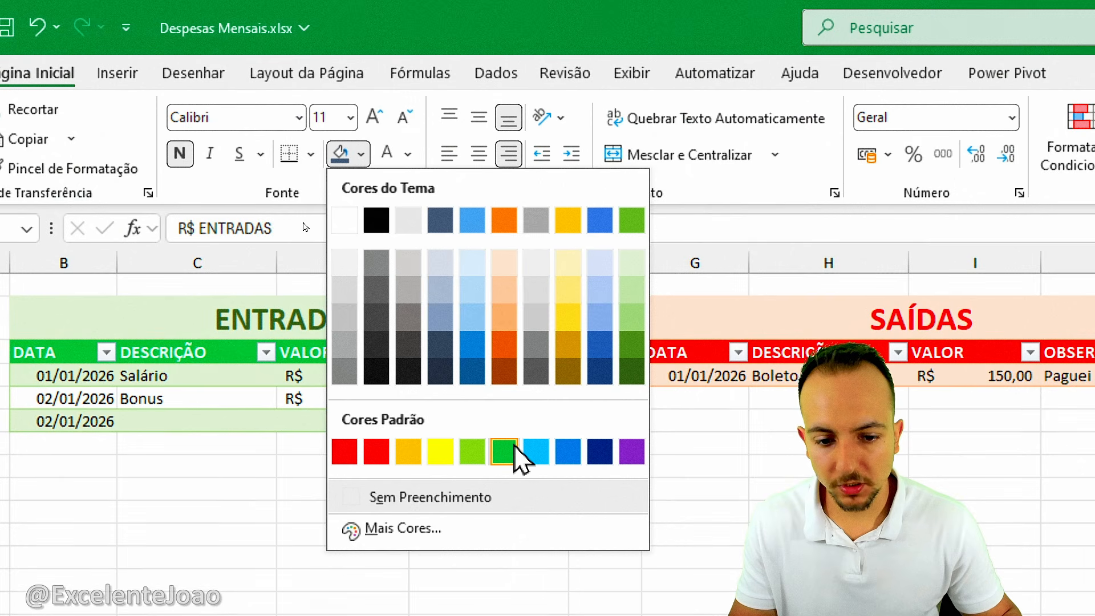
{"action": "left_click", "coordinate": [502, 450]}
{"action": "left_click", "coordinate": [596, 265]}
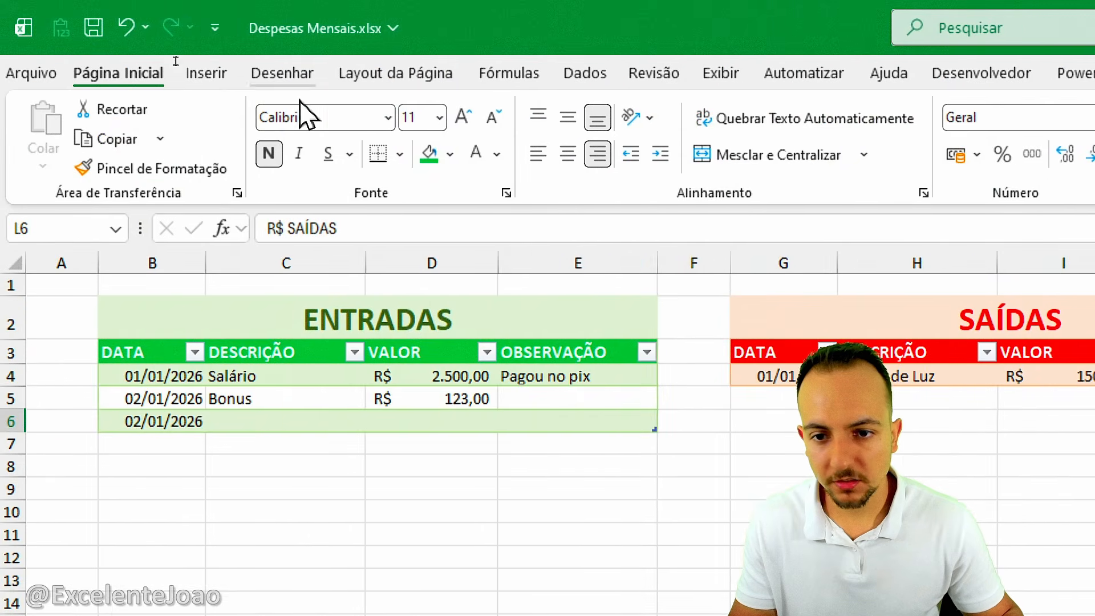
{"action": "left_click", "coordinate": [450, 154]}
{"action": "left_click", "coordinate": [446, 456]}
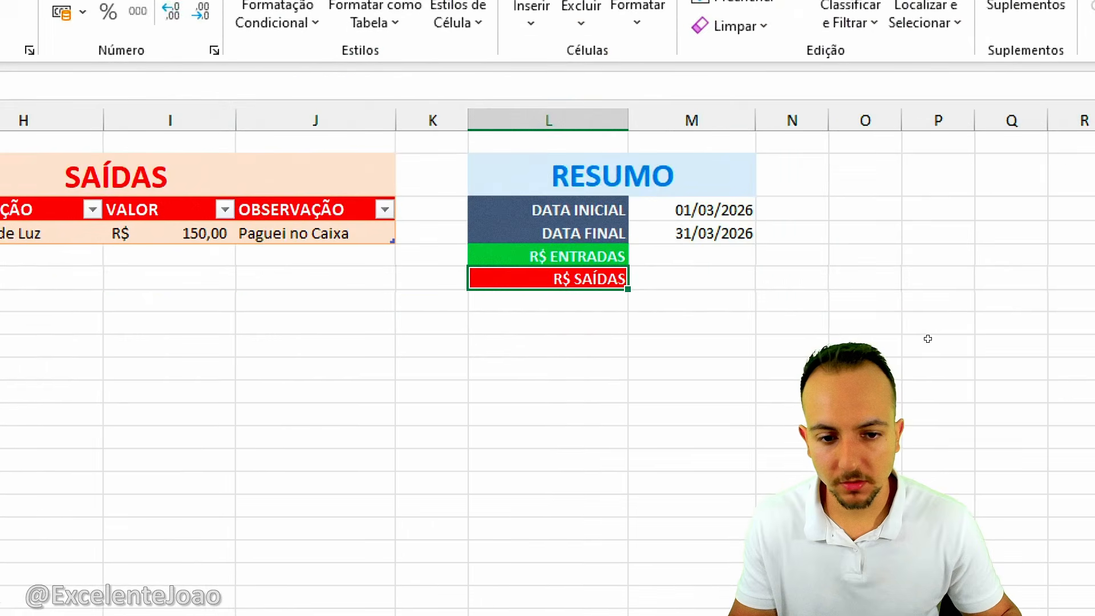
{"action": "left_click", "coordinate": [517, 221]}
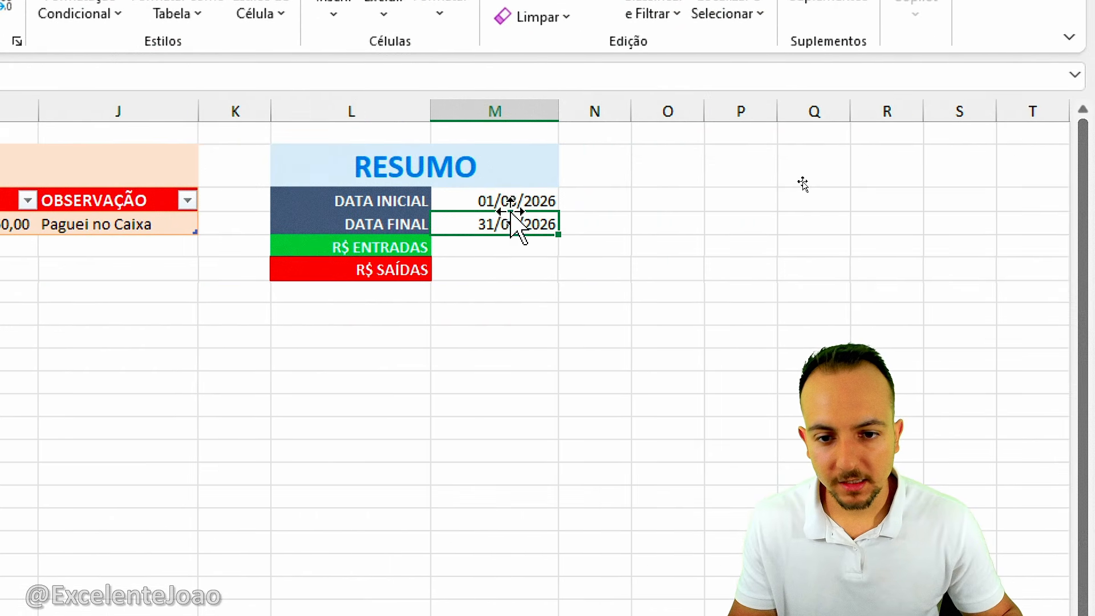
{"action": "left_click", "coordinate": [485, 245]}
{"action": "left_click_drag", "start_coordinate": [457, 244], "coordinate": [496, 233]}
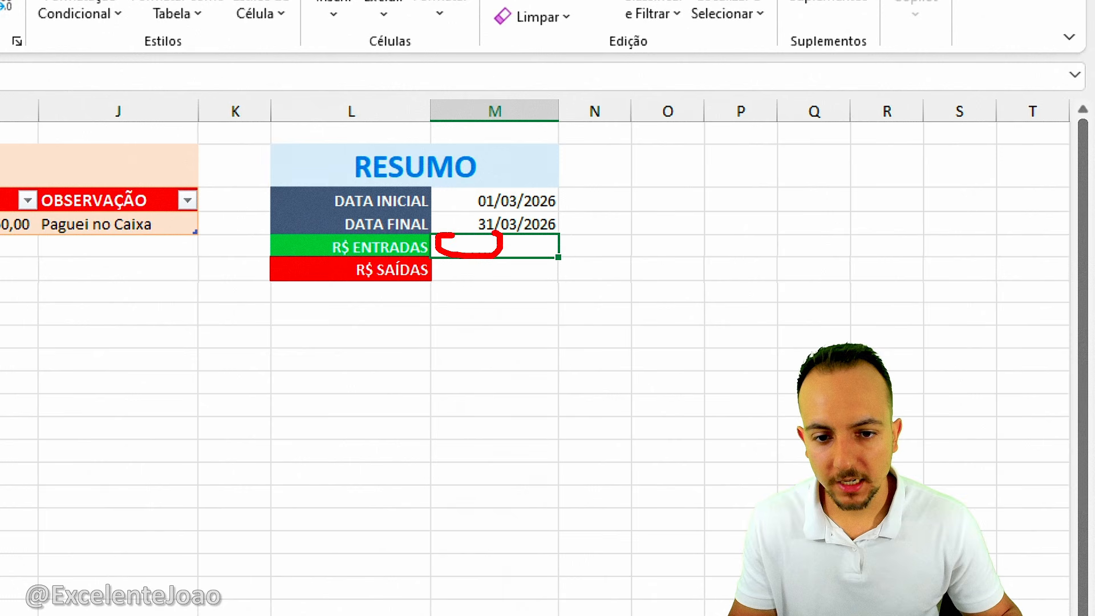
{"action": "mouse_move", "coordinate": [439, 272]}
{"action": "left_mouse_down"}
{"action": "mouse_move", "coordinate": [459, 253]}
{"action": "mouse_move", "coordinate": [479, 270]}
{"action": "left_mouse_up"}
{"action": "key", "text": "Escape"}
{"action": "left_click_drag", "start_coordinate": [550, 276], "coordinate": [594, 321]}
{"action": "mouse_move", "coordinate": [561, 236]}
{"action": "left_mouse_down"}
{"action": "mouse_move", "coordinate": [449, 240]}
{"action": "mouse_move", "coordinate": [561, 231]}
{"action": "left_mouse_up"}
{"action": "key", "text": "Escape"}
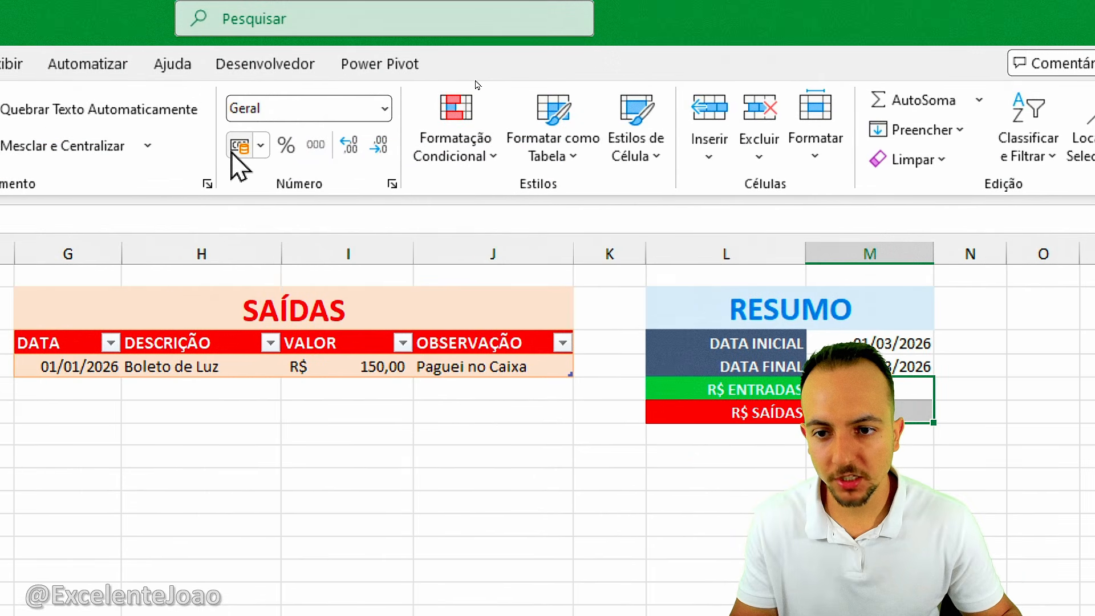
Step: Apply the accounting currency format to the R$ ENTRADAS and R$ SAÍDAS value cells M5:M6
{"action": "left_click", "coordinate": [232, 153]}
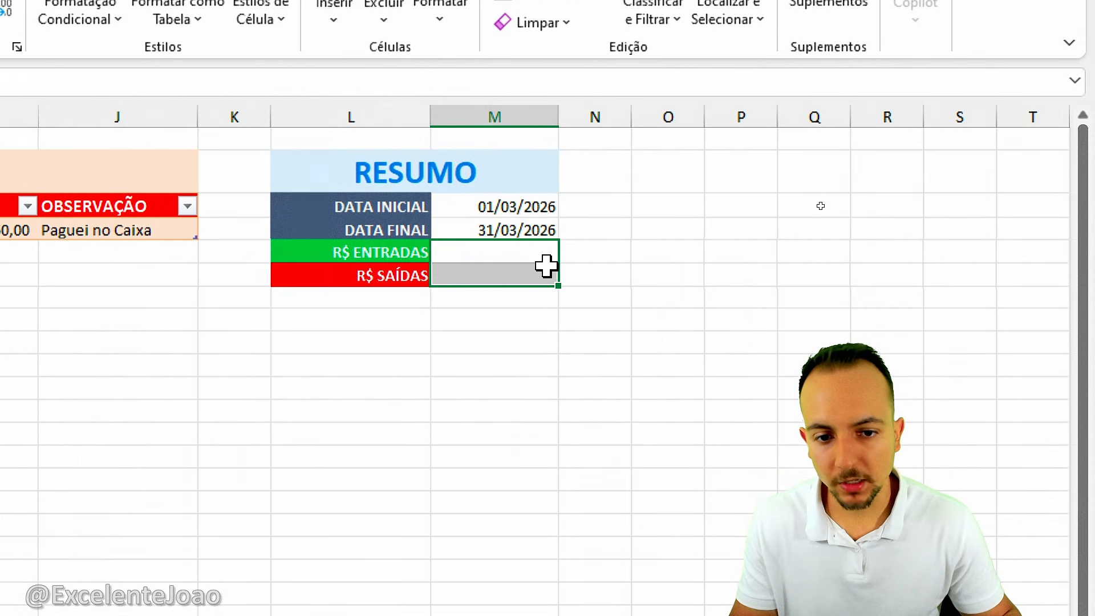
Step: Start a SOMASES formula in the R$ ENTRADAS cell M5 with the ENTRADAS VALOR column, header included, as the sum range
{"action": "left_click", "coordinate": [535, 258]}
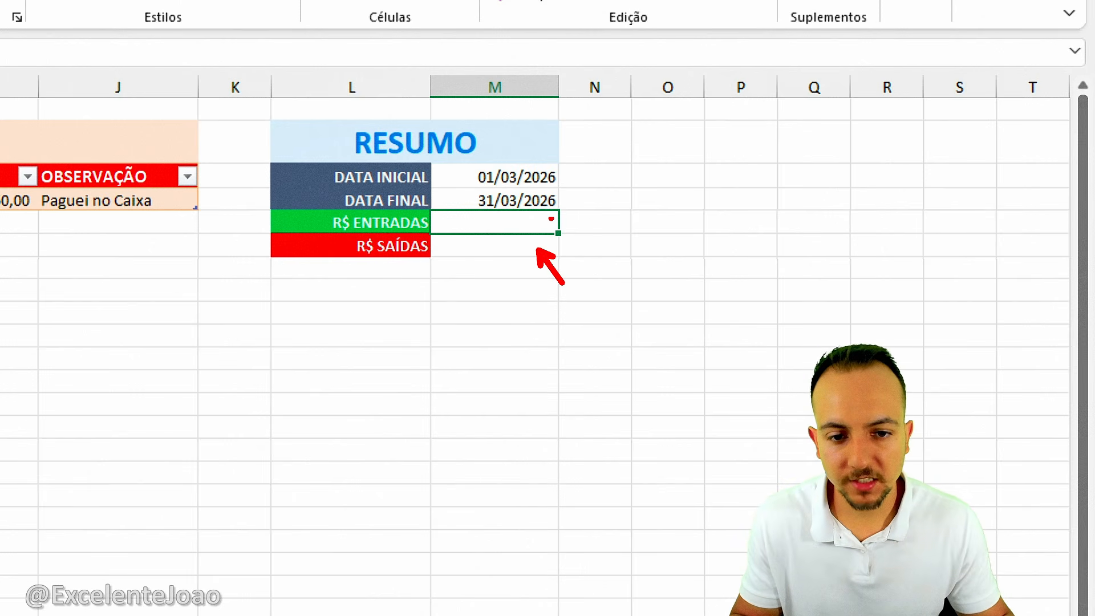
{"action": "mouse_move", "coordinate": [550, 218]}
{"action": "left_mouse_down"}
{"action": "mouse_move", "coordinate": [447, 243]}
{"action": "mouse_move", "coordinate": [570, 204]}
{"action": "left_mouse_up"}
{"action": "key", "text": "Escape"}
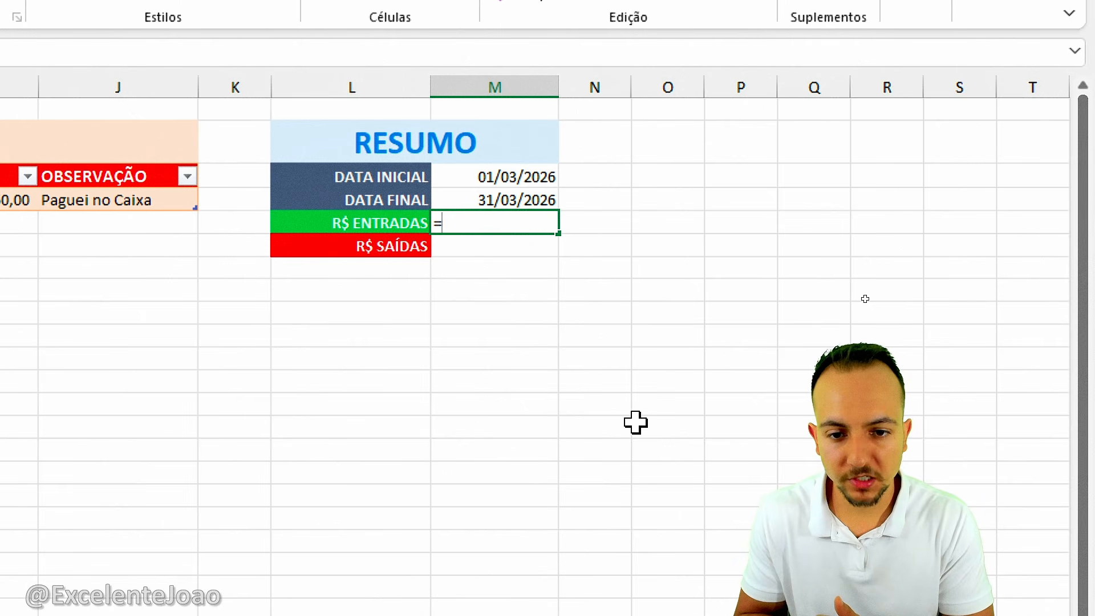
{"action": "type", "text": "SOM"}
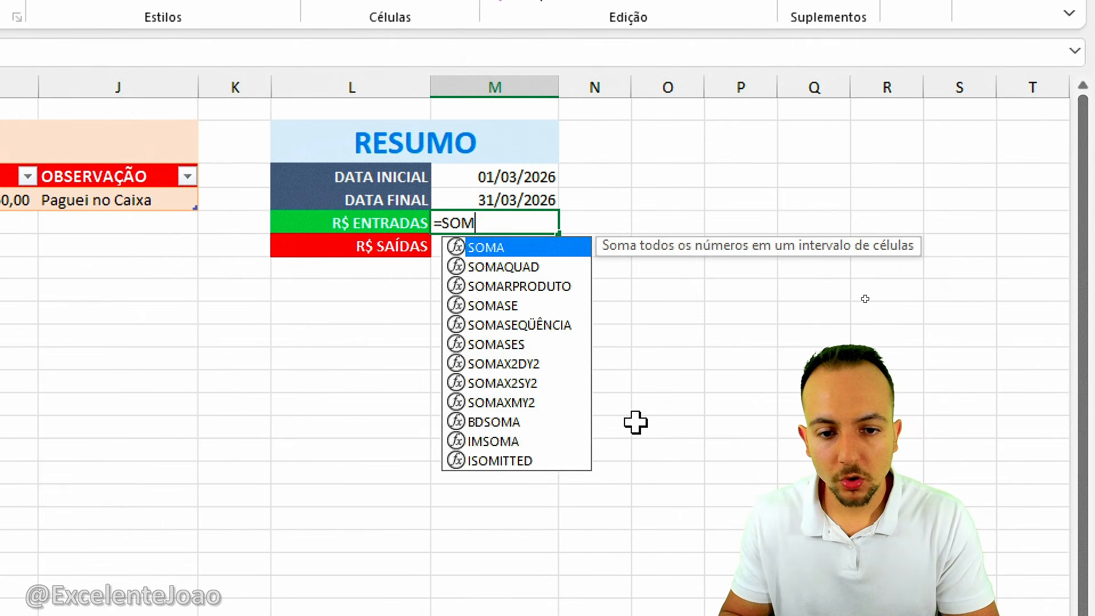
{"action": "type", "text": "ASES"}
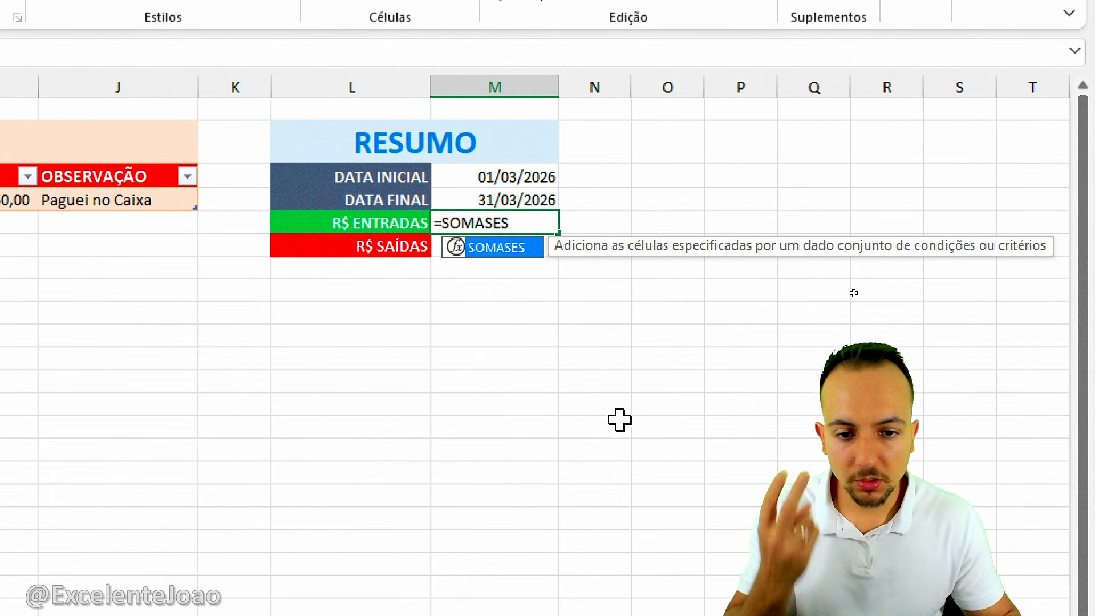
{"action": "double_click", "coordinate": [526, 247]}
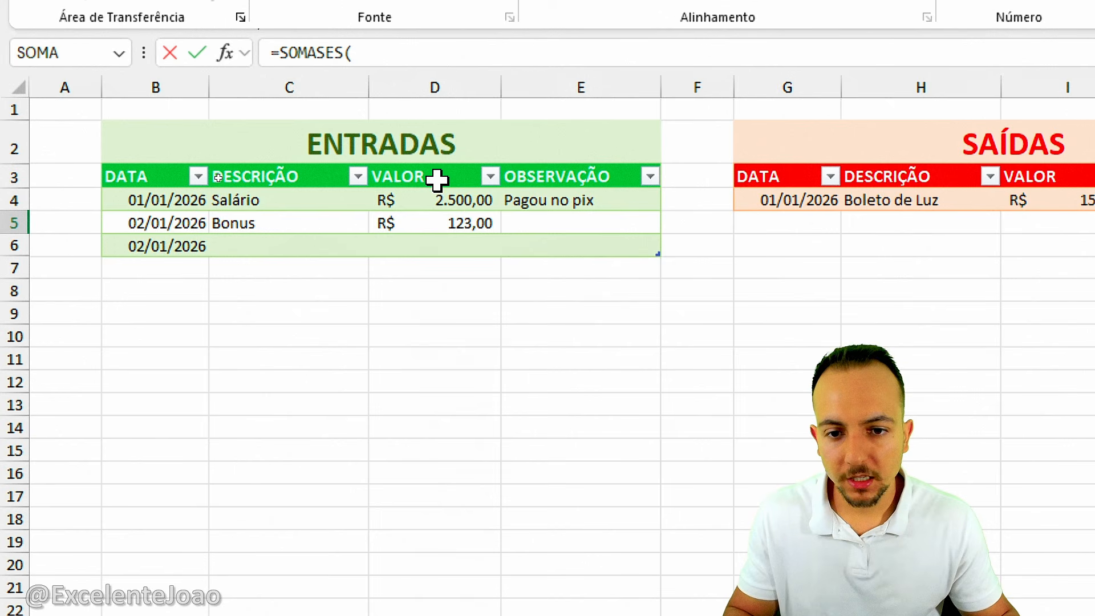
{"action": "left_click_drag", "start_coordinate": [436, 180], "coordinate": [437, 240]}
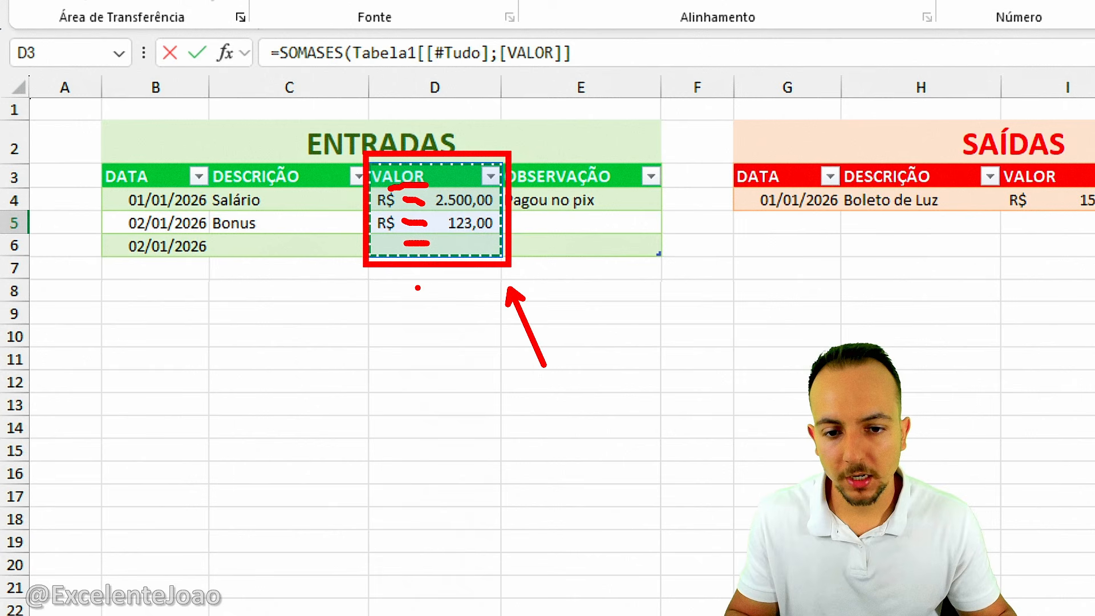
{"action": "mouse_move", "coordinate": [397, 296]}
{"action": "left_mouse_down"}
{"action": "mouse_move", "coordinate": [382, 441]}
{"action": "mouse_move", "coordinate": [373, 261]}
{"action": "mouse_move", "coordinate": [367, 271]}
{"action": "left_mouse_up"}
{"action": "key", "text": "ctrl+z"}
{"action": "mouse_move", "coordinate": [381, 151]}
{"action": "left_mouse_down"}
{"action": "mouse_move", "coordinate": [368, 272]}
{"action": "mouse_move", "coordinate": [338, 172]}
{"action": "left_mouse_up"}
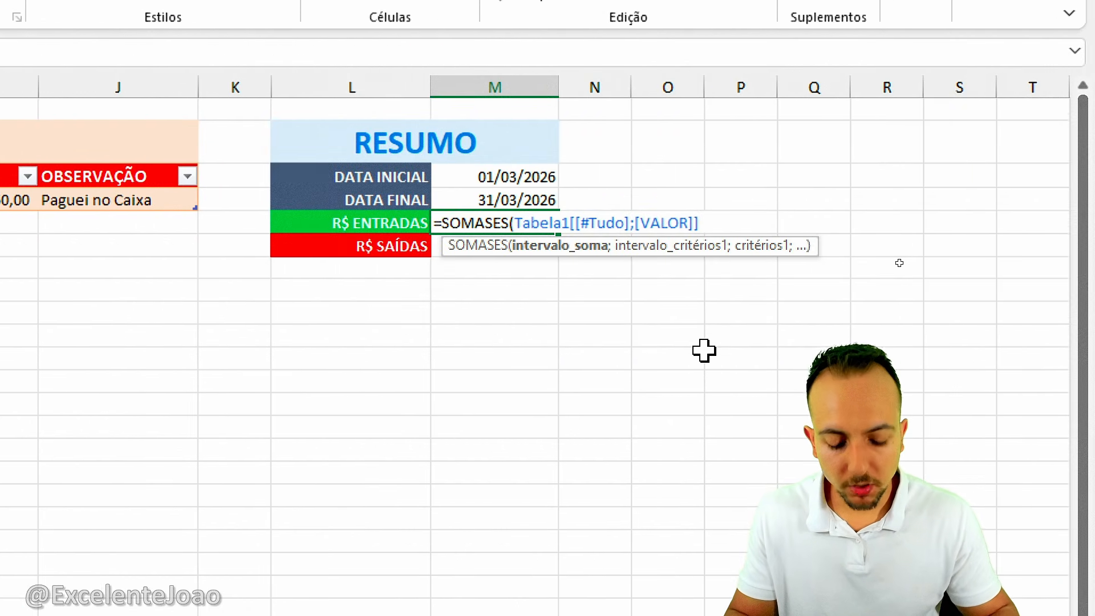
Step: Add the first SOMASES criterion: the ENTRADAS DATA column, header included, with ">="& the DATA INICIAL cell M3
{"action": "type", "text": ";"}
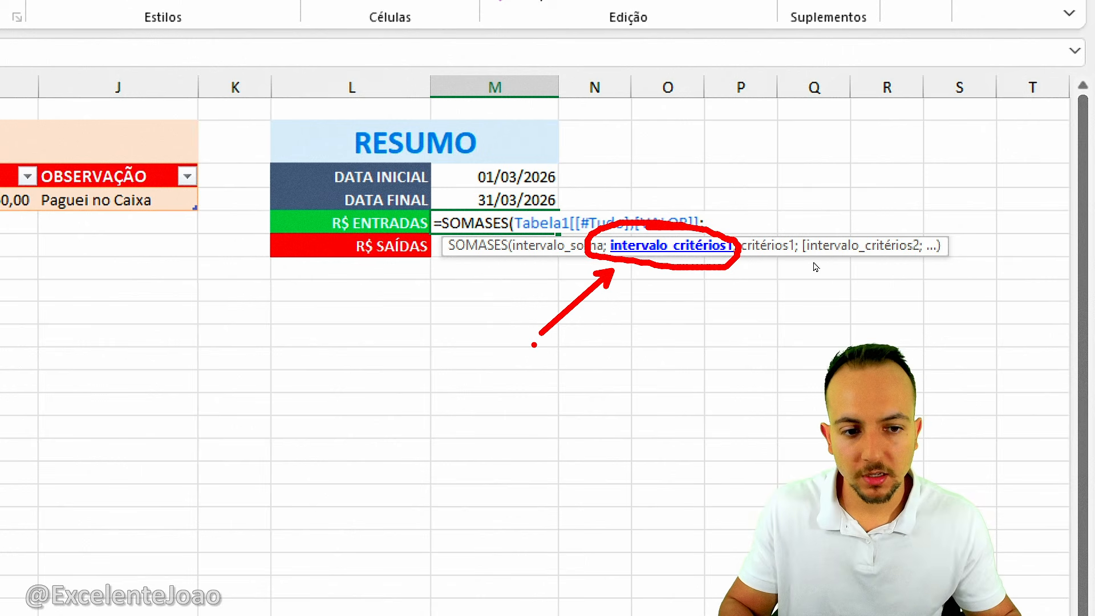
{"action": "left_click", "coordinate": [150, 178]}
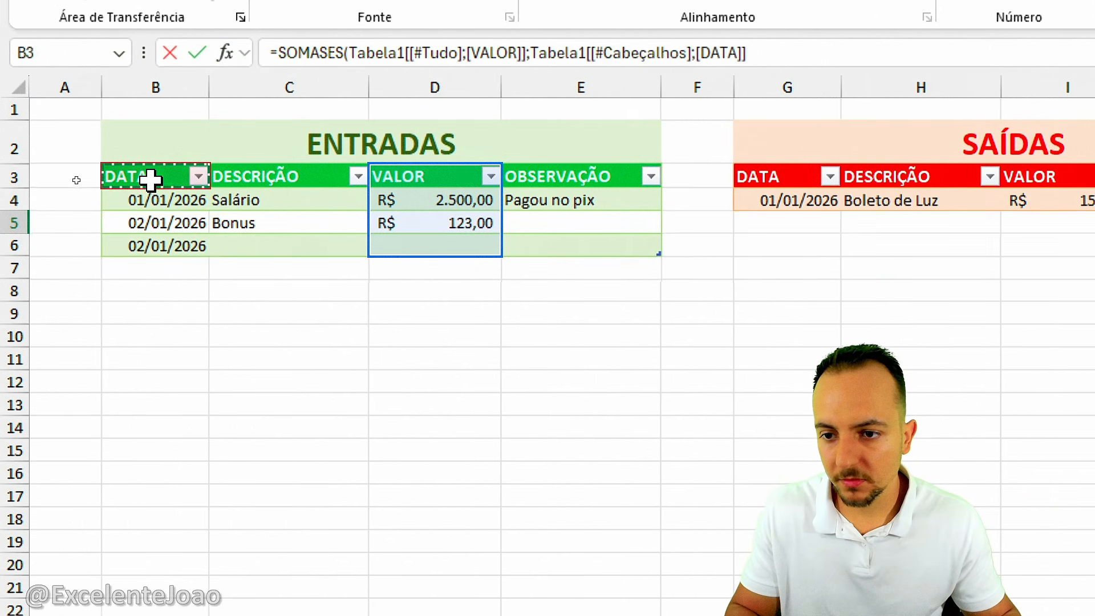
{"action": "left_click_drag", "start_coordinate": [150, 178], "coordinate": [151, 239]}
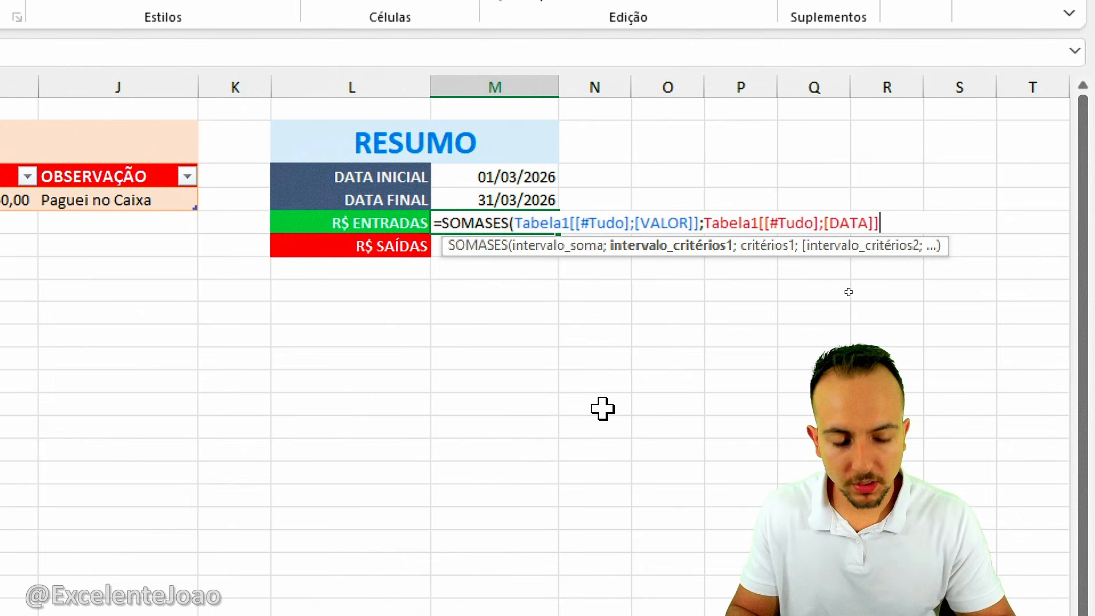
{"action": "type", "text": ";"}
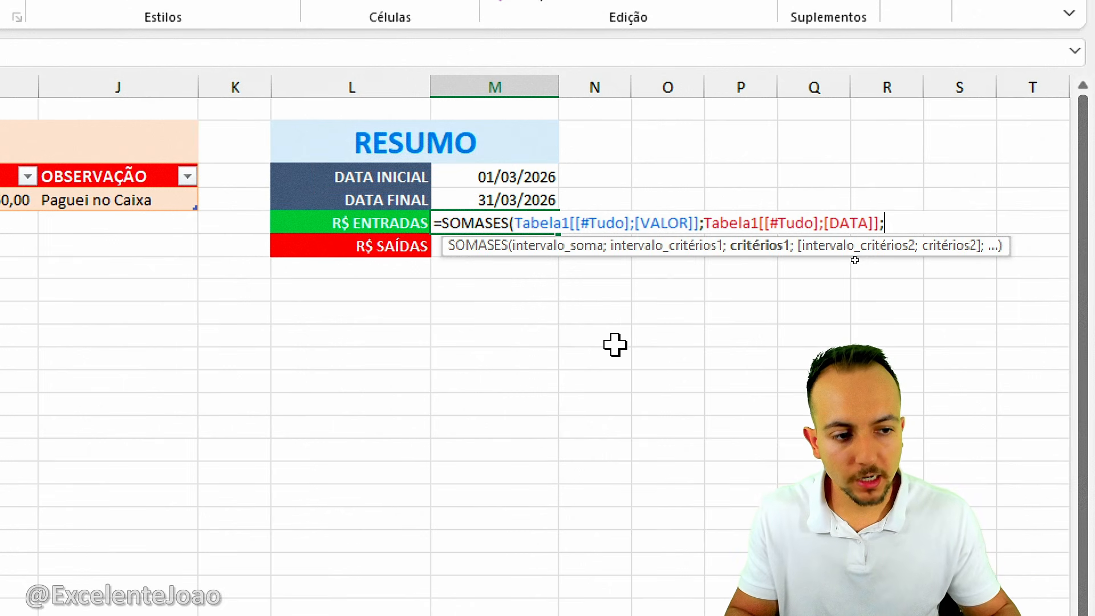
{"action": "type", "text": "\">="}
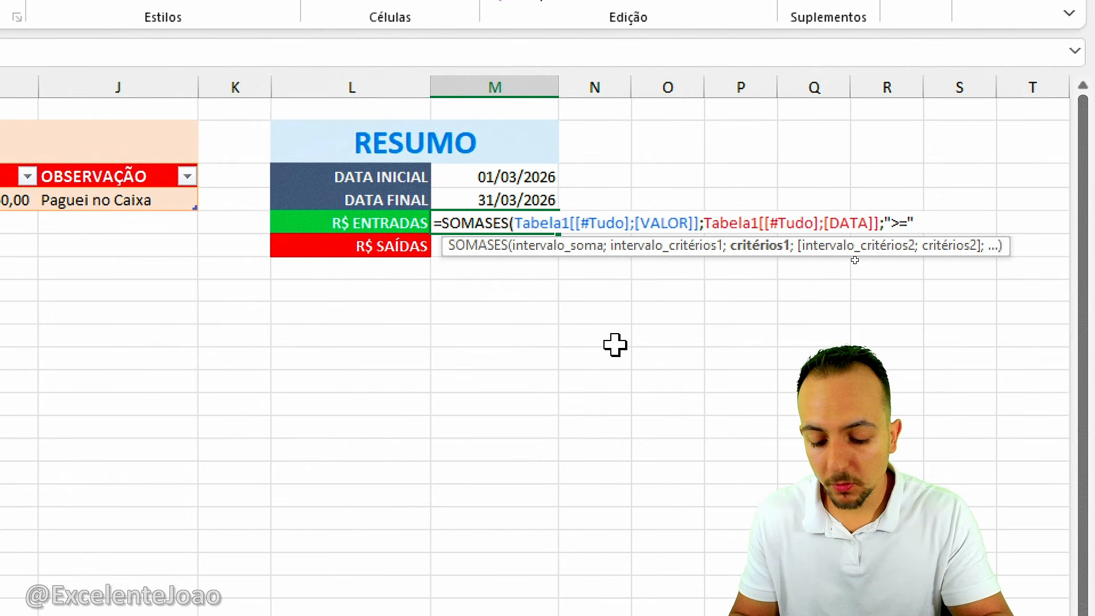
{"action": "type", "text": "\"&"}
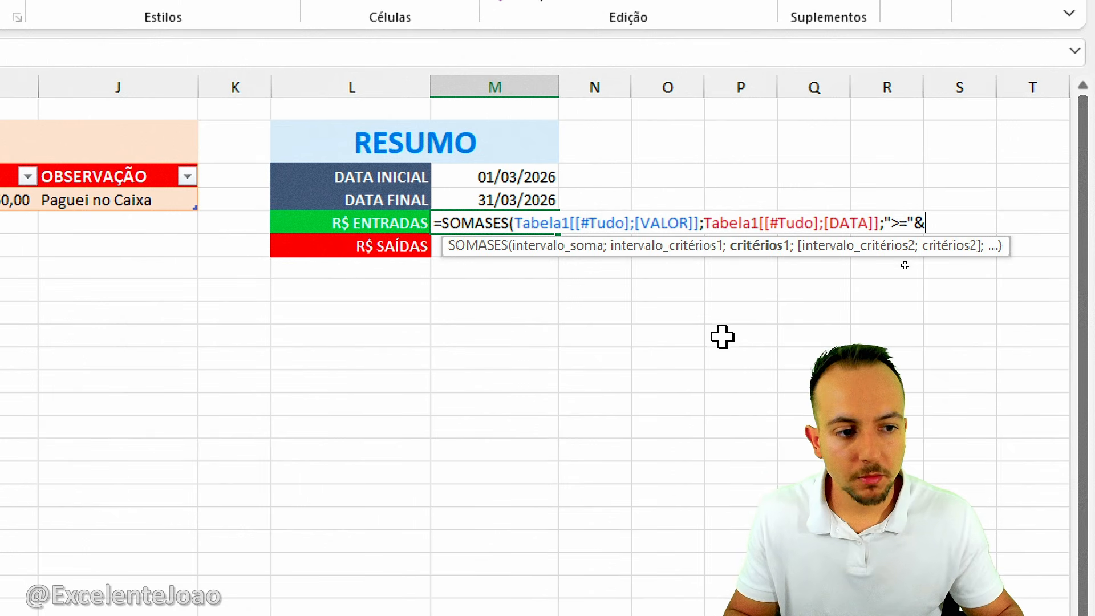
{"action": "left_click", "coordinate": [498, 177]}
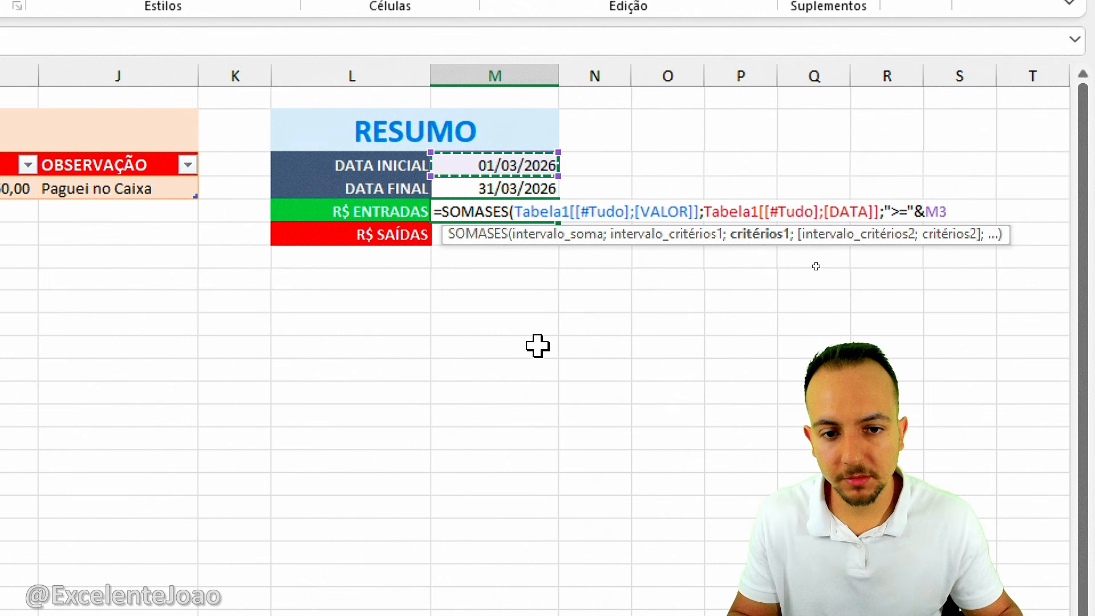
Step: Add the second criterion, the ENTRADAS DATA column including its header with "<="& the DATA FINAL cell M4, and complete the formula
{"action": "type", "text": ";"}
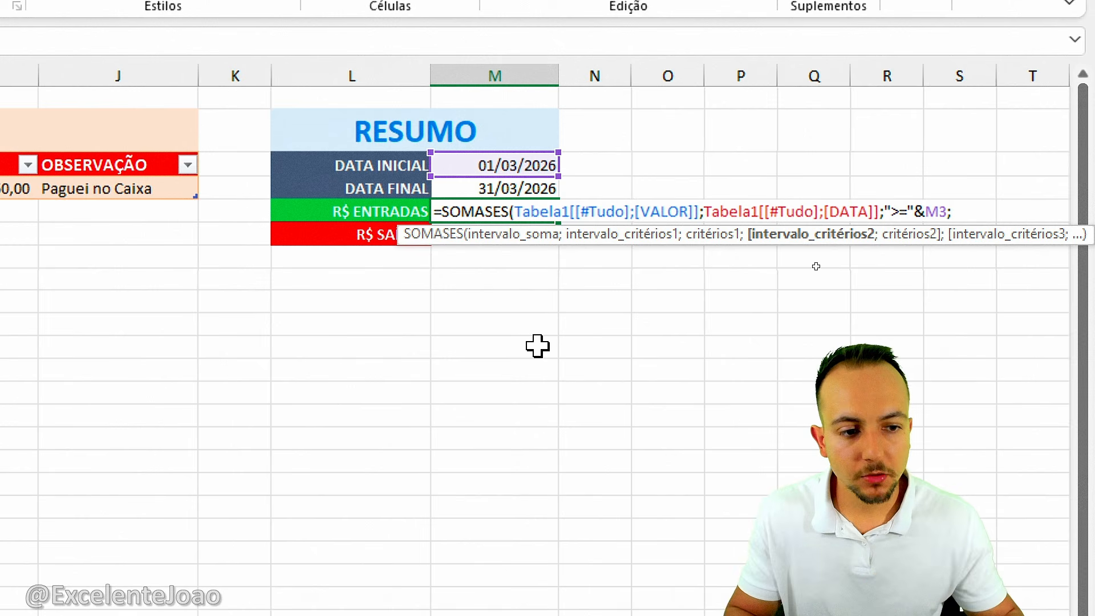
{"action": "left_click", "coordinate": [169, 167]}
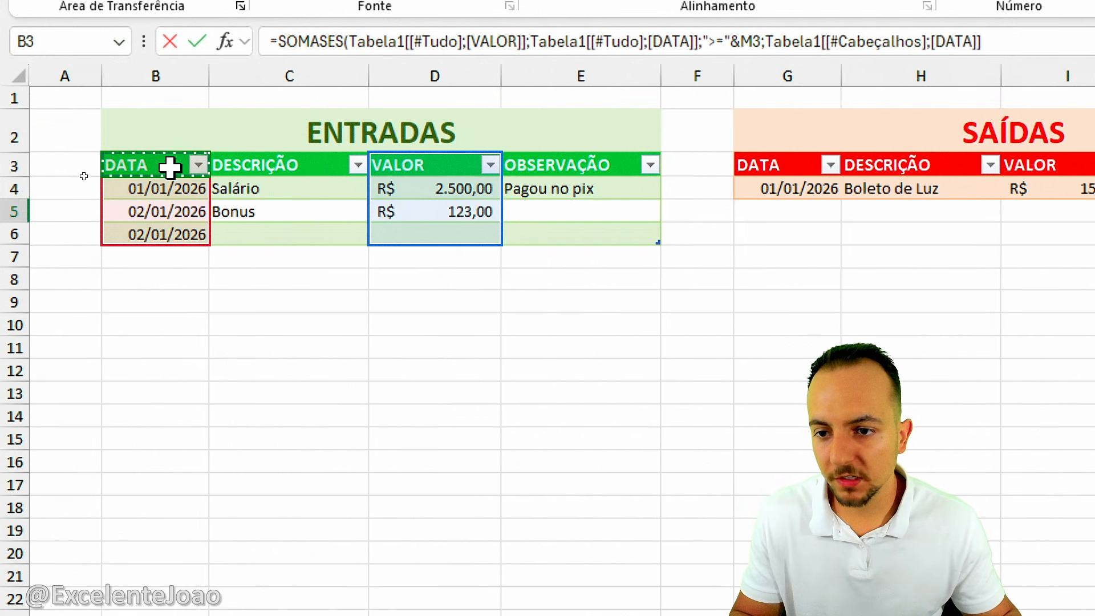
{"action": "left_click_drag", "start_coordinate": [169, 167], "coordinate": [162, 239]}
{"action": "key", "text": "BackSpace"}
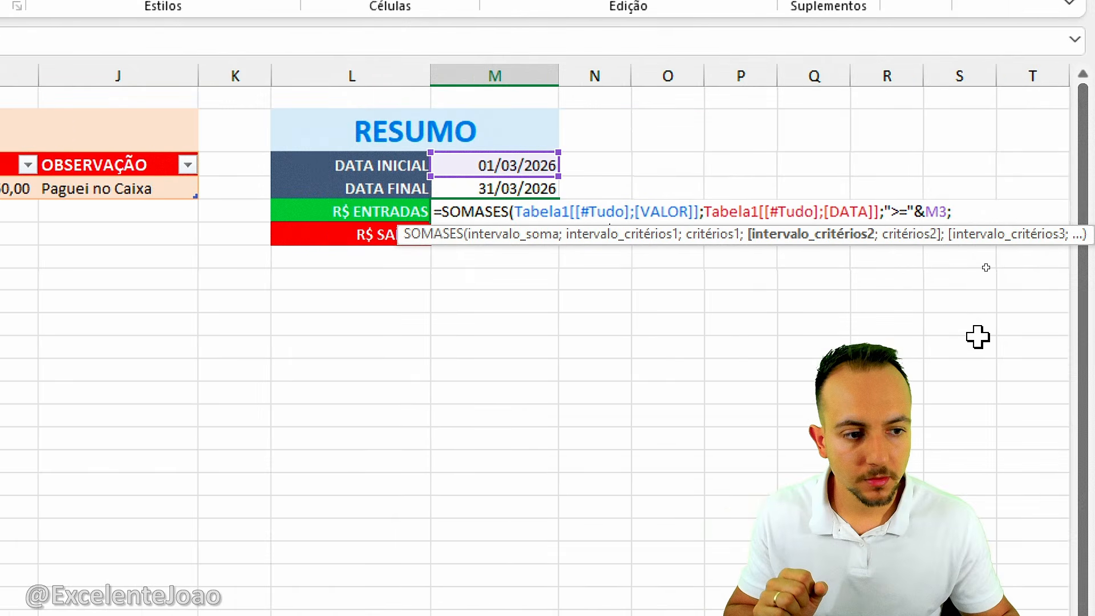
{"action": "key", "text": "ctrl+v"}
{"action": "type", "text": ";"}
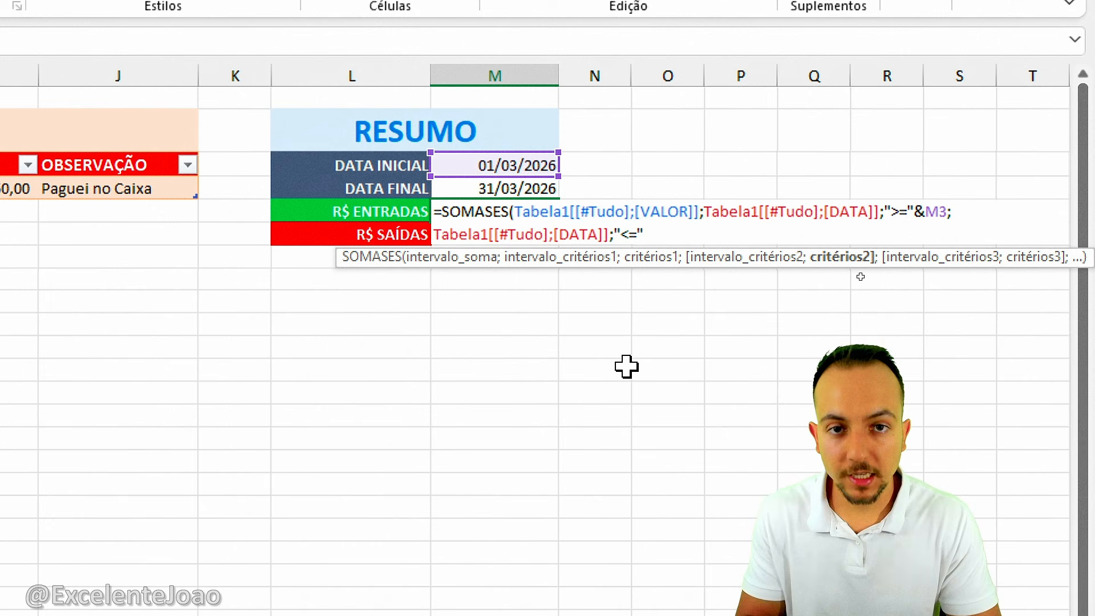
{"action": "type", "text": "&"}
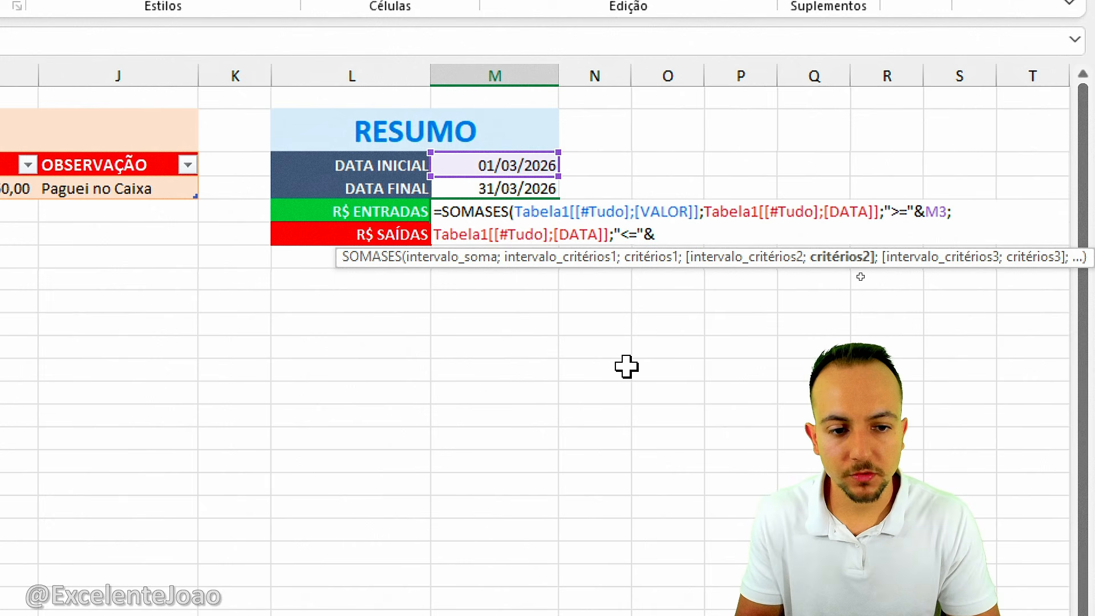
{"action": "left_click", "coordinate": [516, 187]}
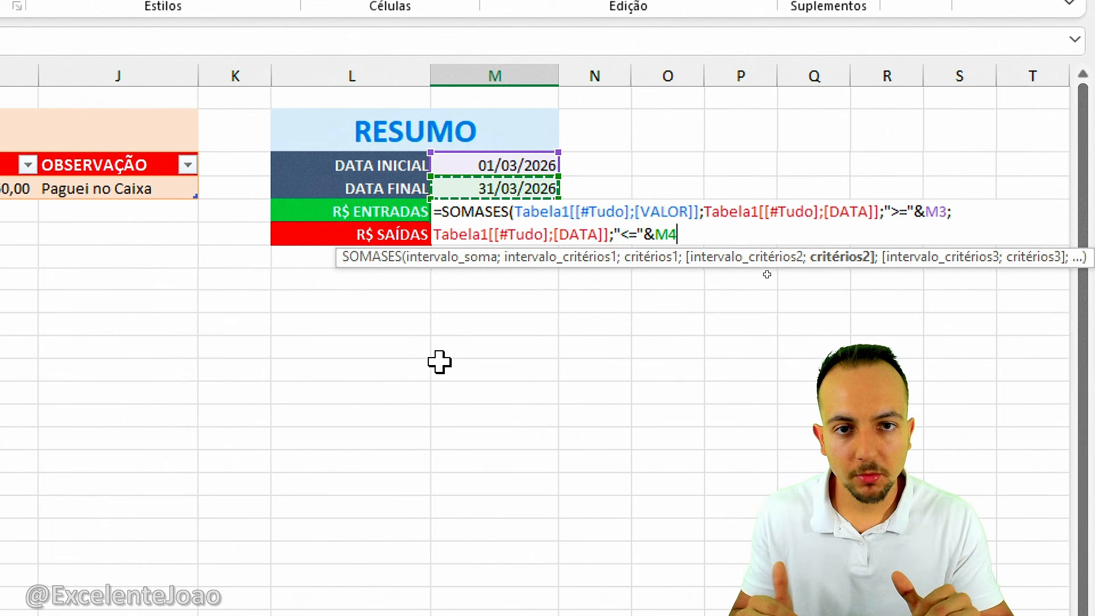
{"action": "key", "text": "Return"}
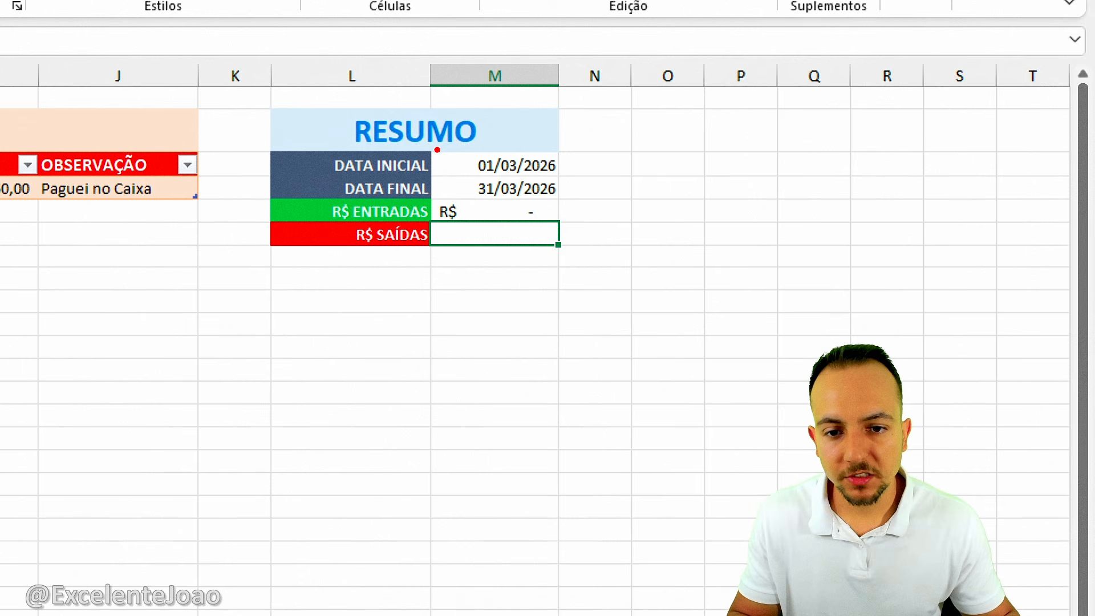
Step: Compare the dates in the ENTRADAS table with the DATA INICIAL and DATA FINAL values in RESUMO
{"action": "left_click_drag", "start_coordinate": [436, 150], "coordinate": [649, 221]}
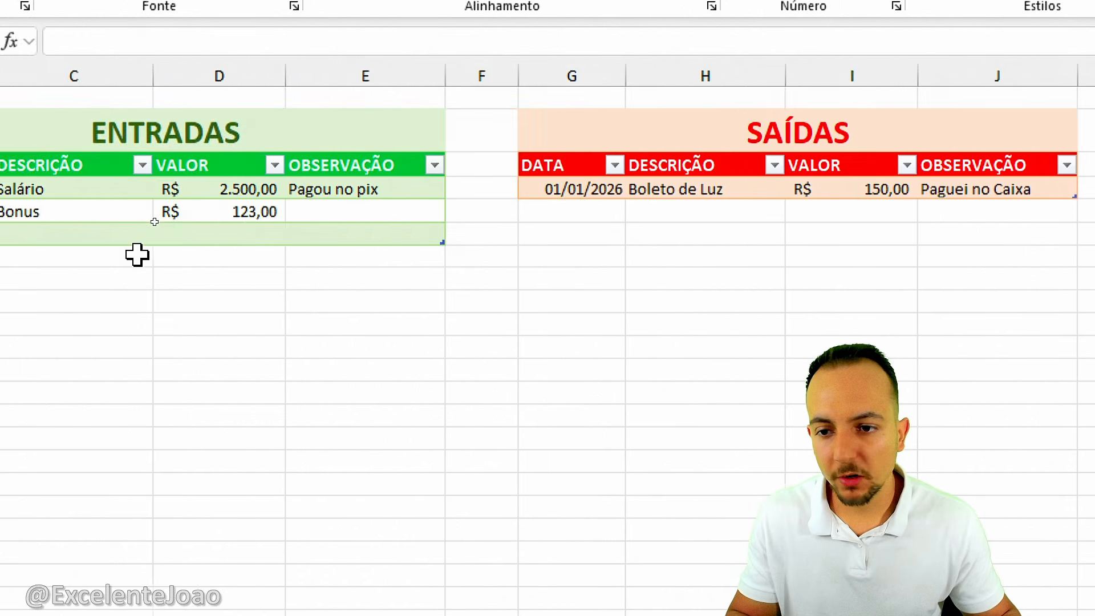
{"action": "mouse_move", "coordinate": [200, 138]}
{"action": "left_mouse_down"}
{"action": "mouse_move", "coordinate": [298, 307]}
{"action": "mouse_move", "coordinate": [147, 144]}
{"action": "left_mouse_up"}
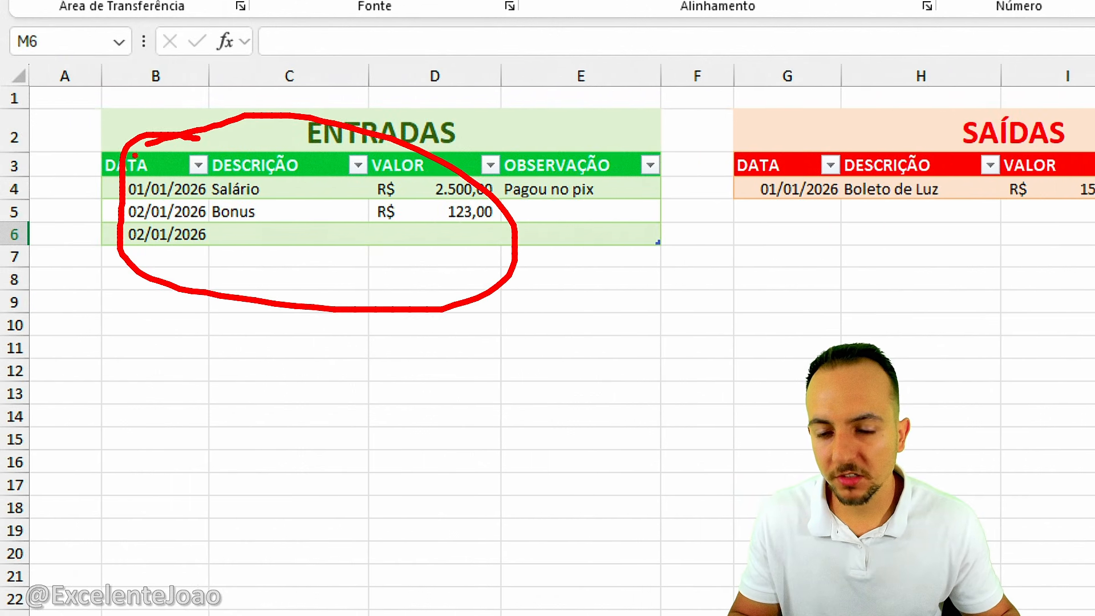
{"action": "left_click_drag", "start_coordinate": [221, 310], "coordinate": [202, 329]}
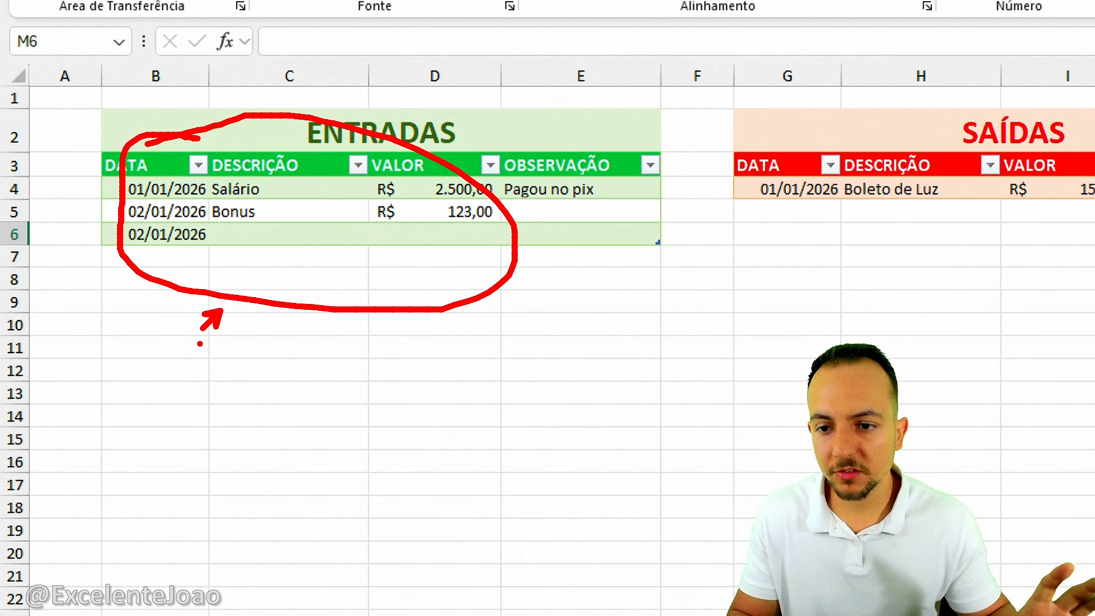
{"action": "key", "text": "Escape"}
{"action": "left_click_drag", "start_coordinate": [190, 184], "coordinate": [172, 259]}
{"action": "left_click", "coordinate": [339, 321]}
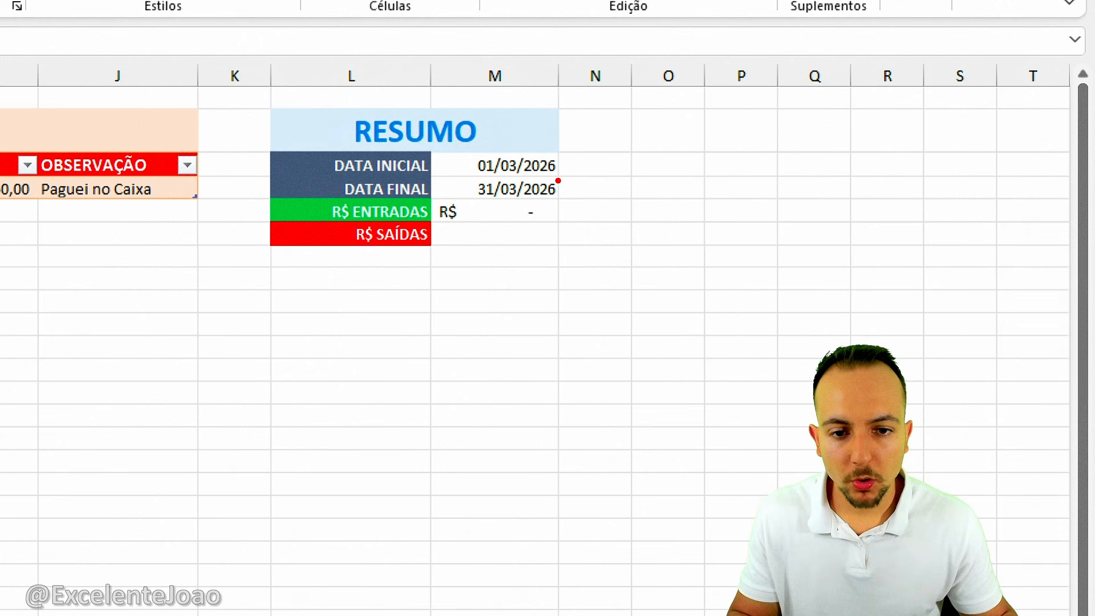
{"action": "mouse_move", "coordinate": [522, 147]}
{"action": "left_mouse_down"}
{"action": "mouse_move", "coordinate": [502, 209]}
{"action": "mouse_move", "coordinate": [501, 135]}
{"action": "left_mouse_up"}
{"action": "key", "text": "Escape"}
Step: Set the DATA INICIAL value in M3 to 01/01/2026 and check the R$ ENTRADAS total
{"action": "left_click", "coordinate": [516, 190]}
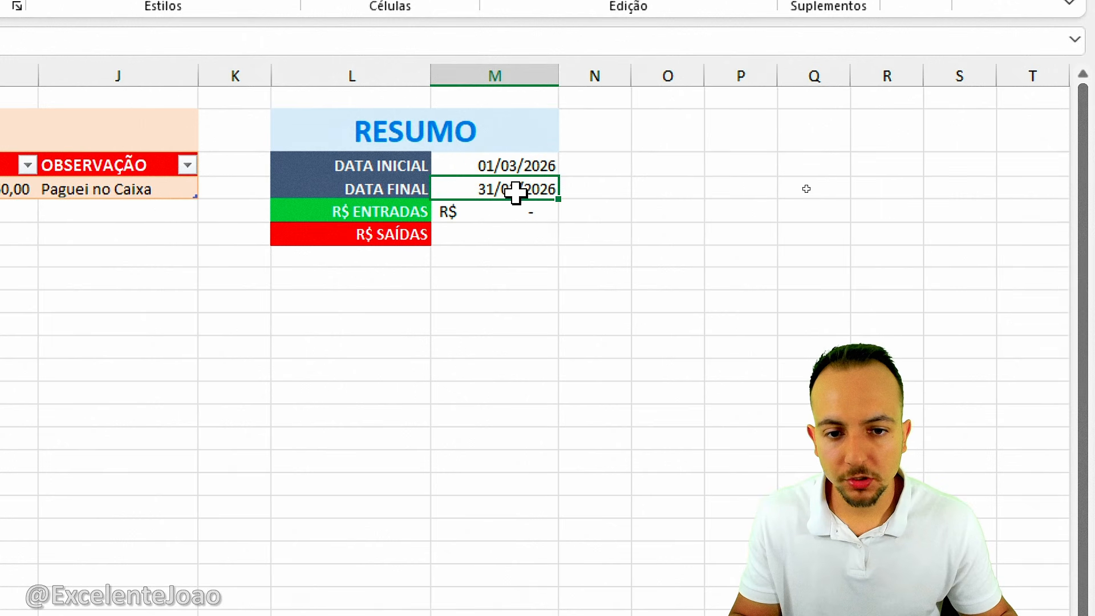
{"action": "left_click", "coordinate": [516, 166]}
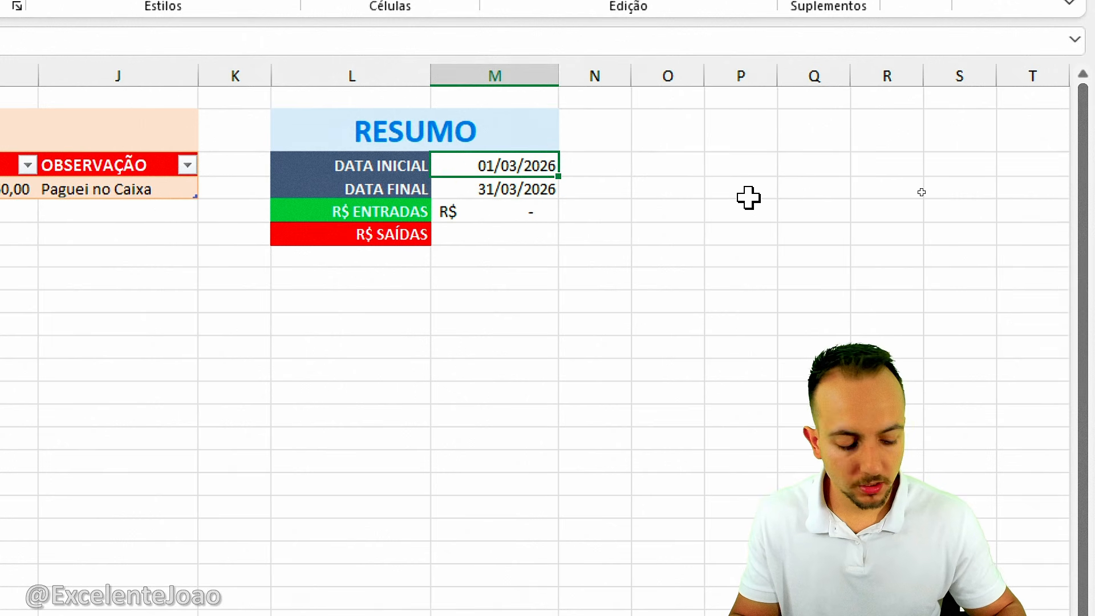
{"action": "type", "text": "01/01/2026"}
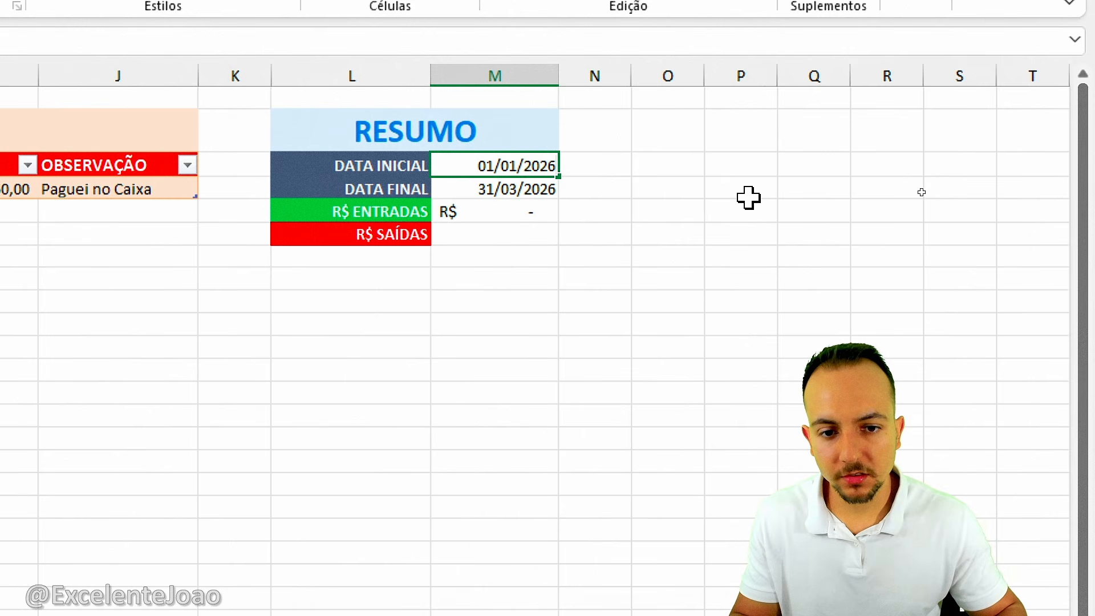
{"action": "key", "text": "ctrl+Return"}
{"action": "left_click_drag", "start_coordinate": [552, 223], "coordinate": [545, 244]}
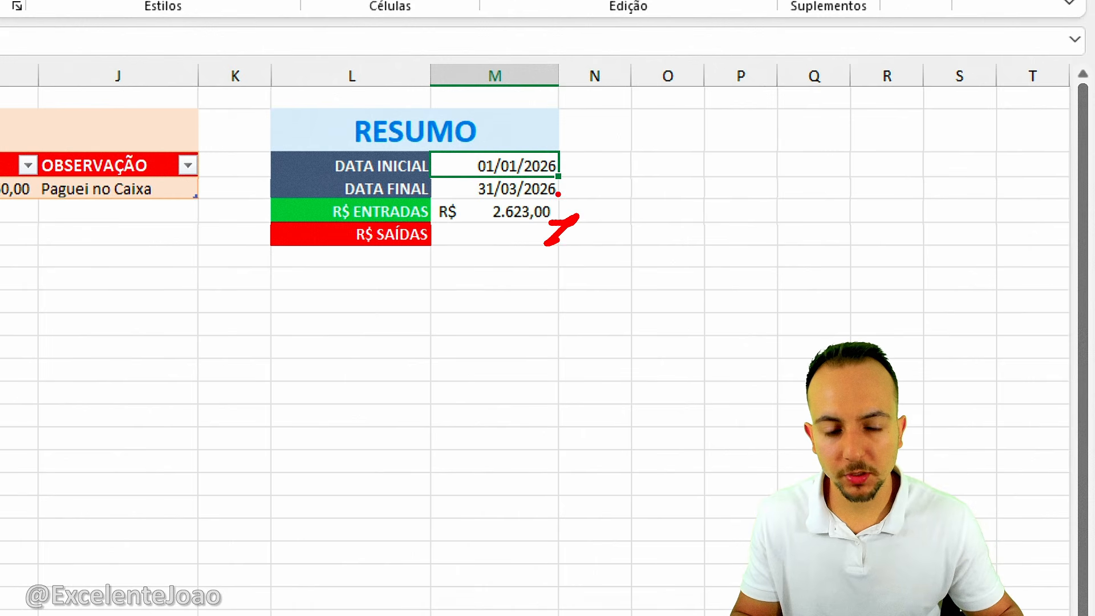
{"action": "mouse_move", "coordinate": [516, 150]}
{"action": "left_mouse_down"}
{"action": "mouse_move", "coordinate": [461, 164]}
{"action": "mouse_move", "coordinate": [539, 150]}
{"action": "mouse_move", "coordinate": [510, 154]}
{"action": "left_mouse_up"}
{"action": "mouse_move", "coordinate": [575, 157]}
{"action": "left_mouse_down"}
{"action": "mouse_move", "coordinate": [621, 145]}
{"action": "mouse_move", "coordinate": [572, 189]}
{"action": "left_mouse_up"}
{"action": "key", "text": "ctrl+z"}
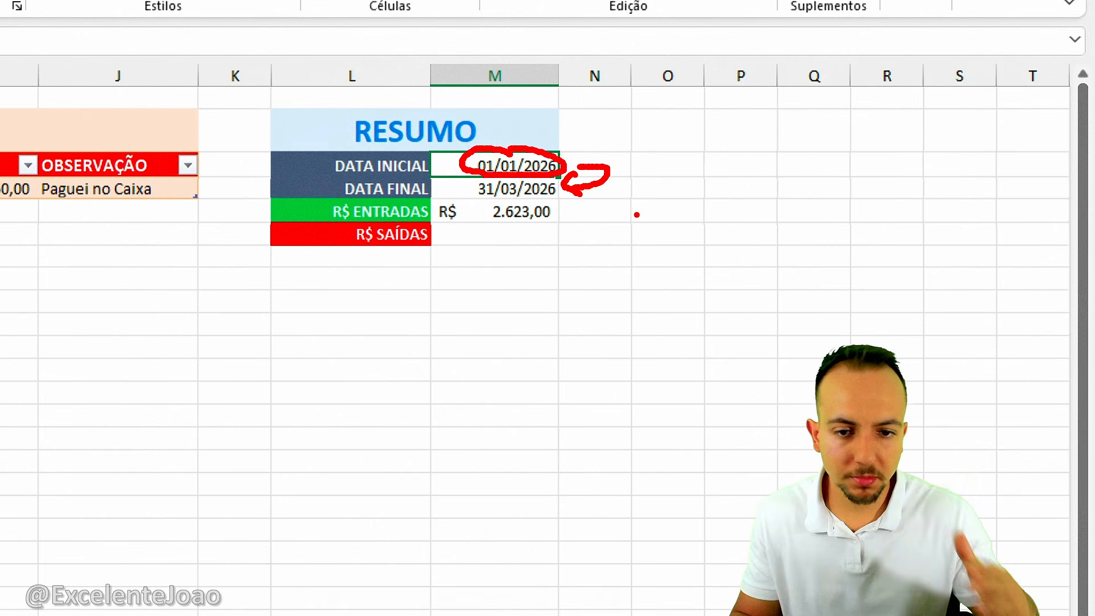
{"action": "key", "text": "Escape"}
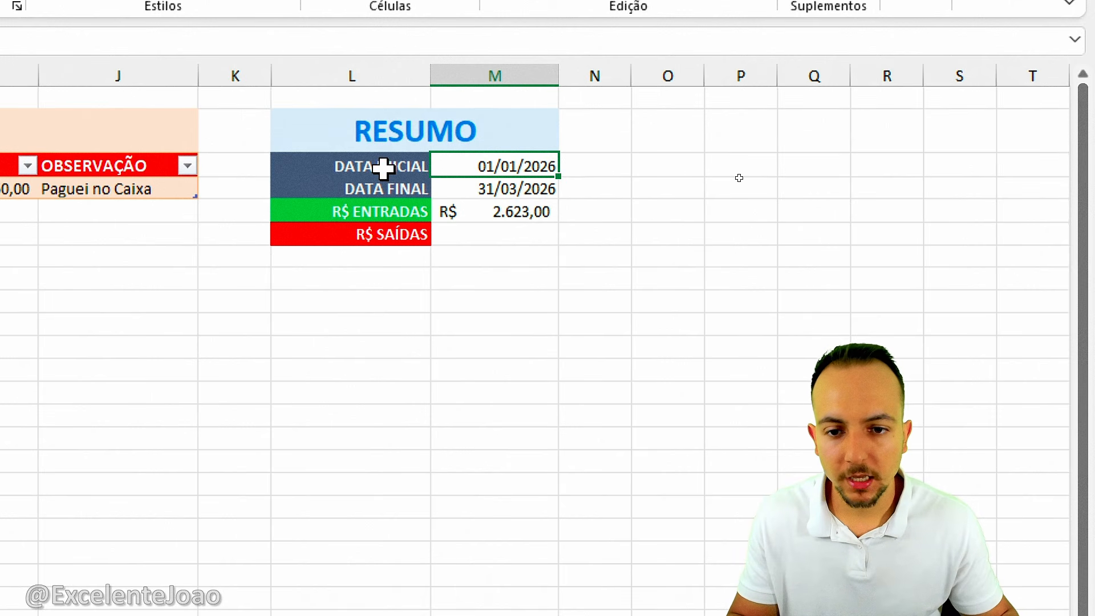
Step: Review the RESUMO date range, the SAÍDAS table and the SOMASES formula in the R$ ENTRADAS cell M5
{"action": "left_click_drag", "start_coordinate": [382, 166], "coordinate": [591, 182]}
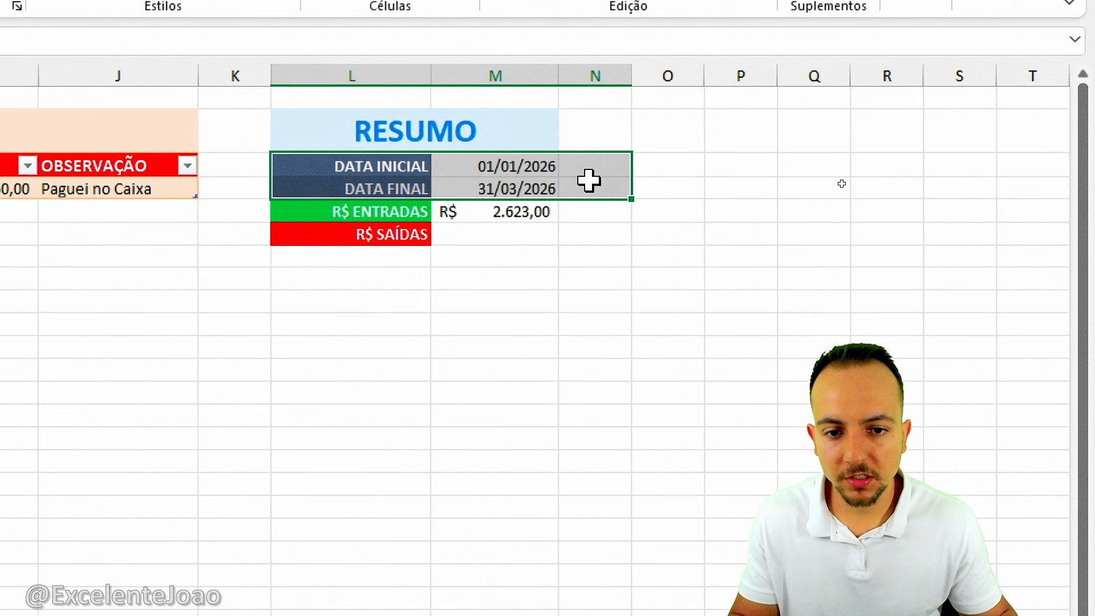
{"action": "left_click", "coordinate": [484, 238]}
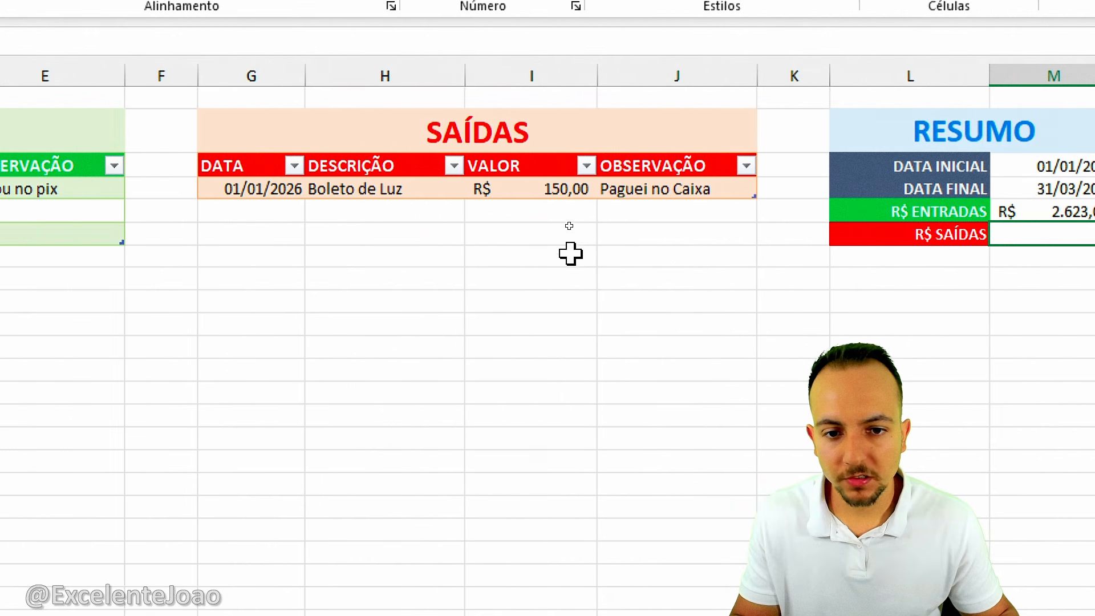
{"action": "double_click", "coordinate": [540, 211]}
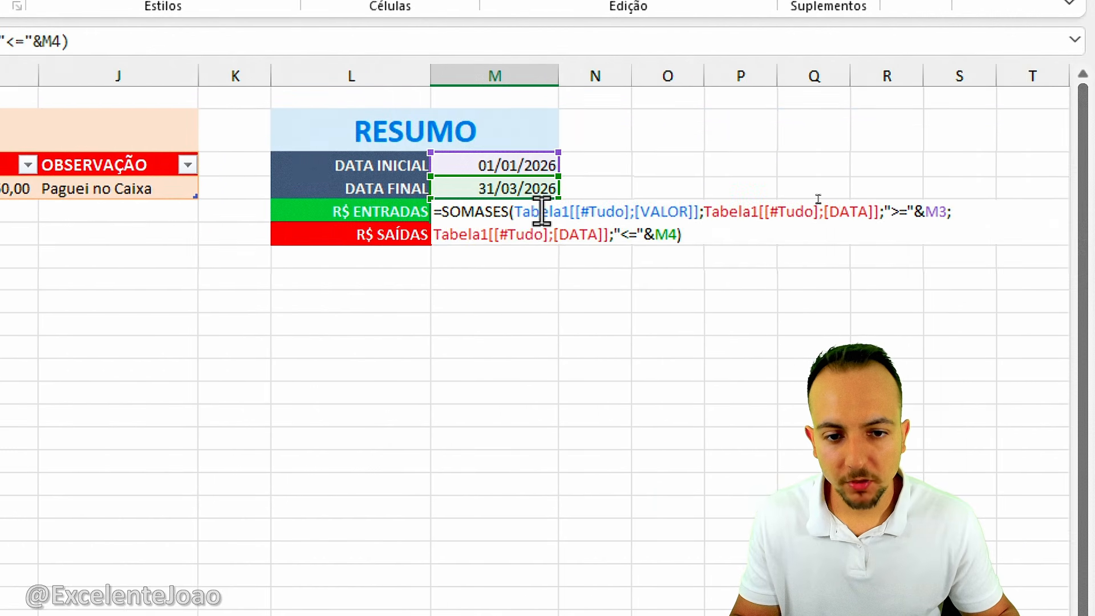
{"action": "key", "text": "Escape"}
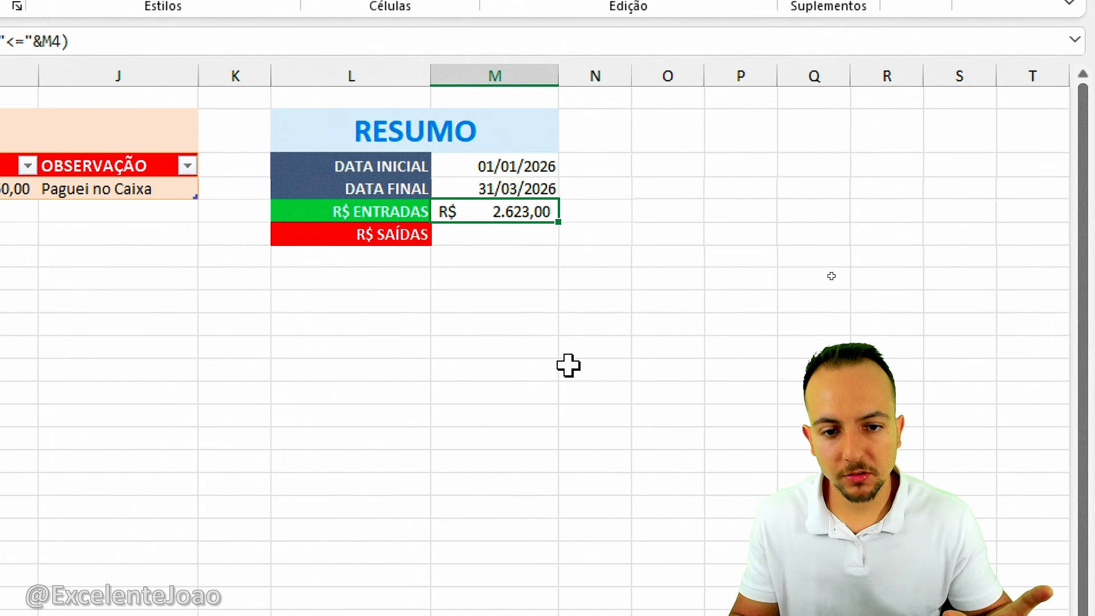
Step: Start a SOMASES formula in the R$ SAÍDAS cell M6 with the SAÍDAS VALOR column, including its header, as the sum range
{"action": "key", "text": "Down"}
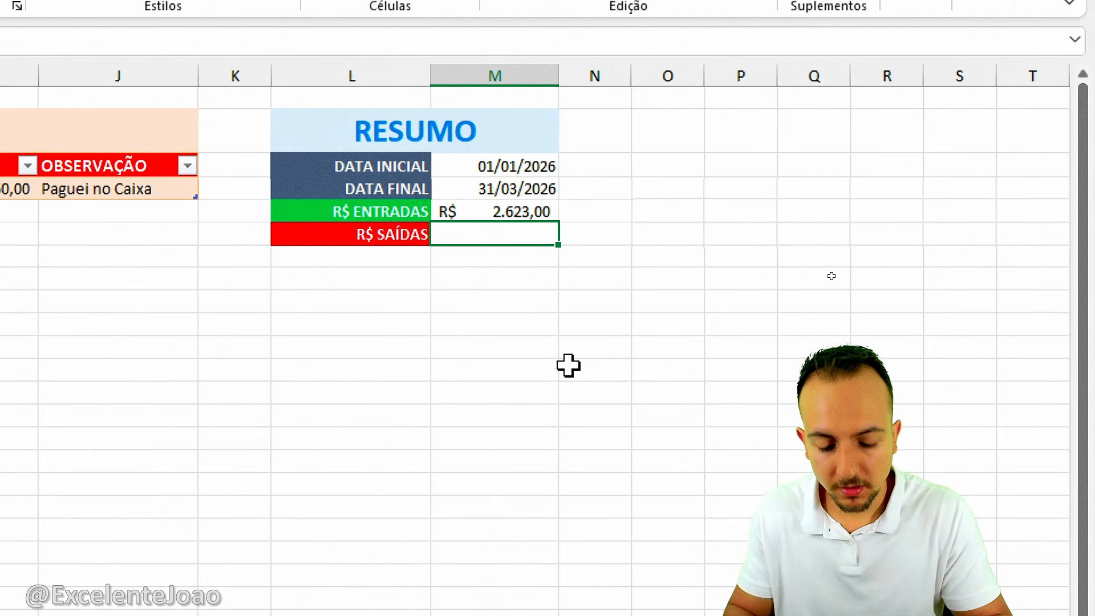
{"action": "type", "text": "=SOMASES("}
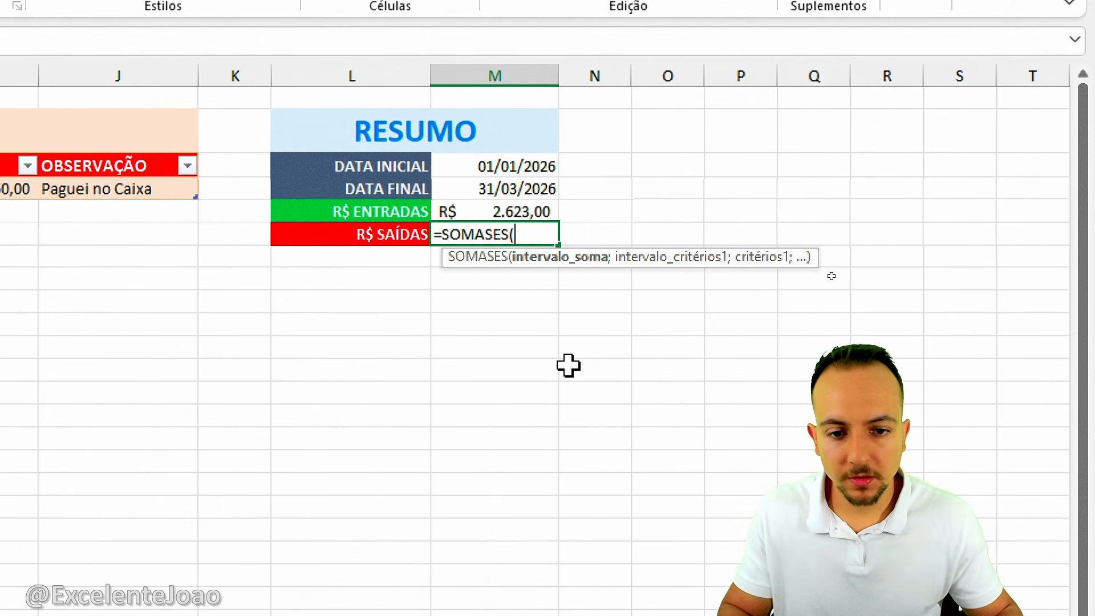
{"action": "left_click", "coordinate": [436, 168]}
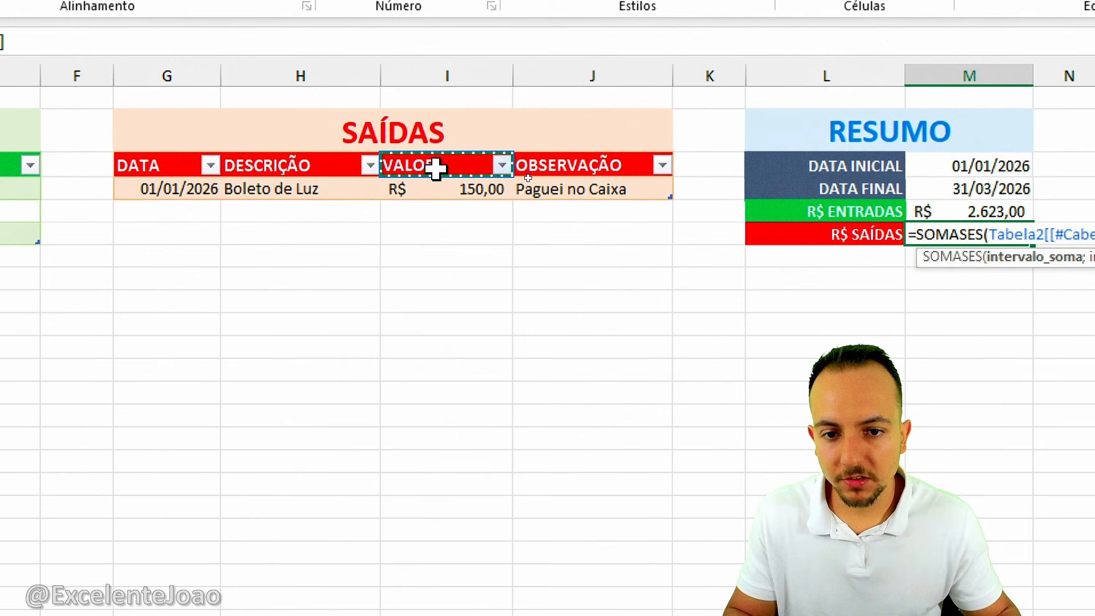
{"action": "left_click_drag", "start_coordinate": [436, 168], "coordinate": [431, 178]}
{"action": "type", "text": ";"}
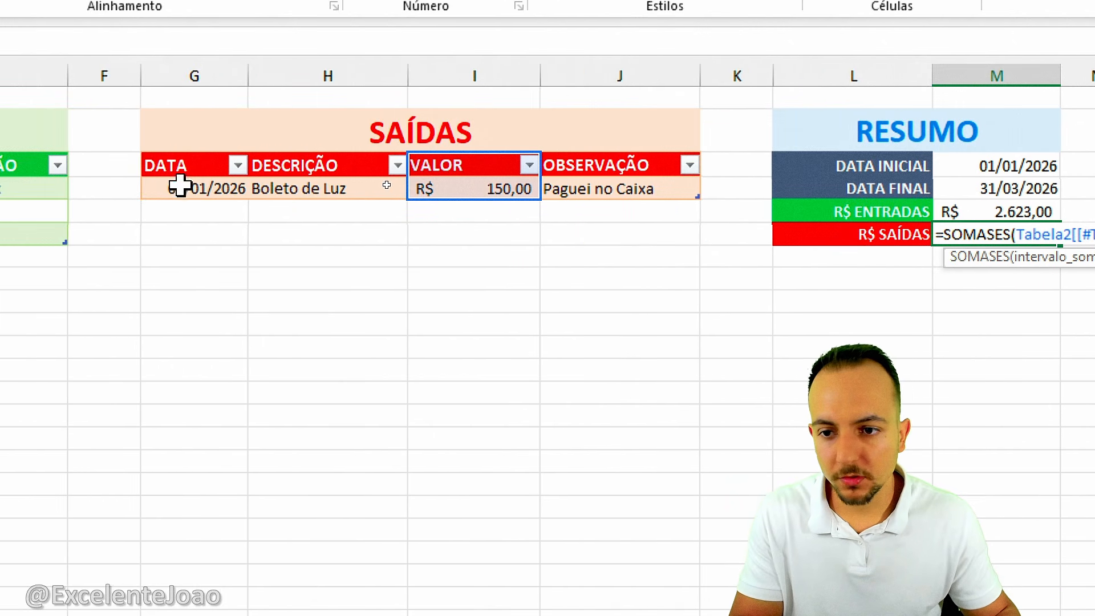
Step: Add the first criterion, the SAÍDAS DATA column including its header with ">="& the DATA INICIAL cell M3
{"action": "left_click_drag", "start_coordinate": [183, 166], "coordinate": [179, 186]}
{"action": "type", "text": ";[VALOR]];Tabela2[[#Tudo];[DATA"}
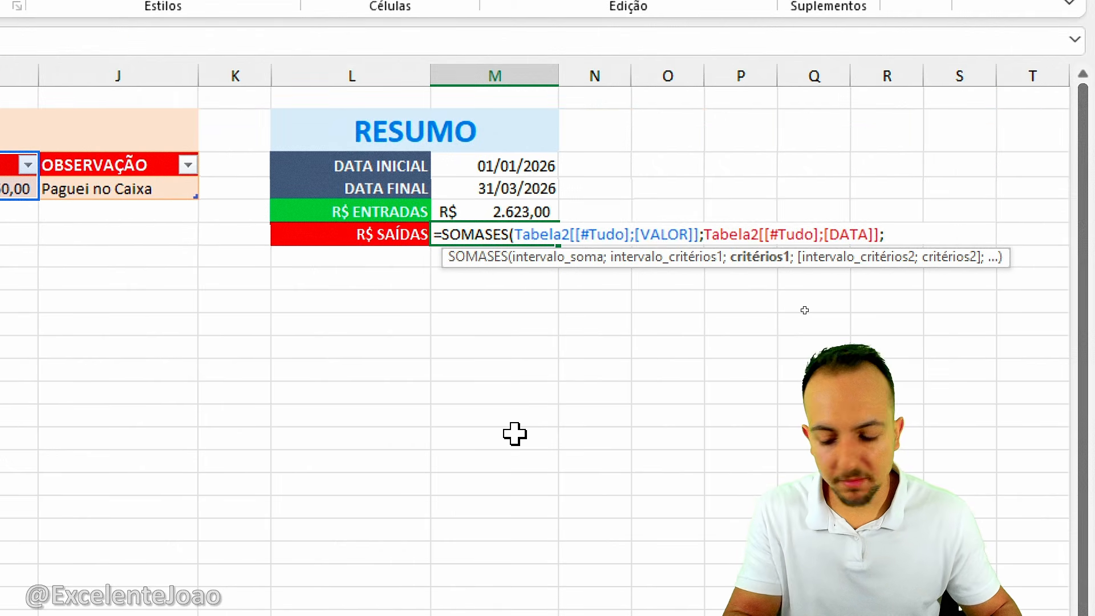
{"action": "type", "text": "\""}
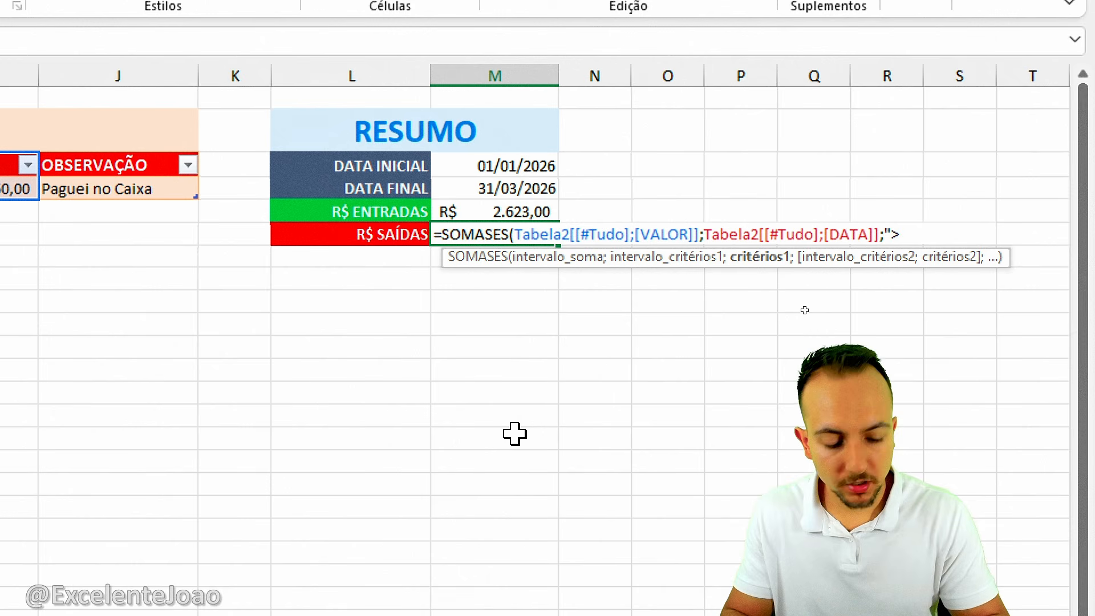
{"action": "type", "text": ">=\"&"}
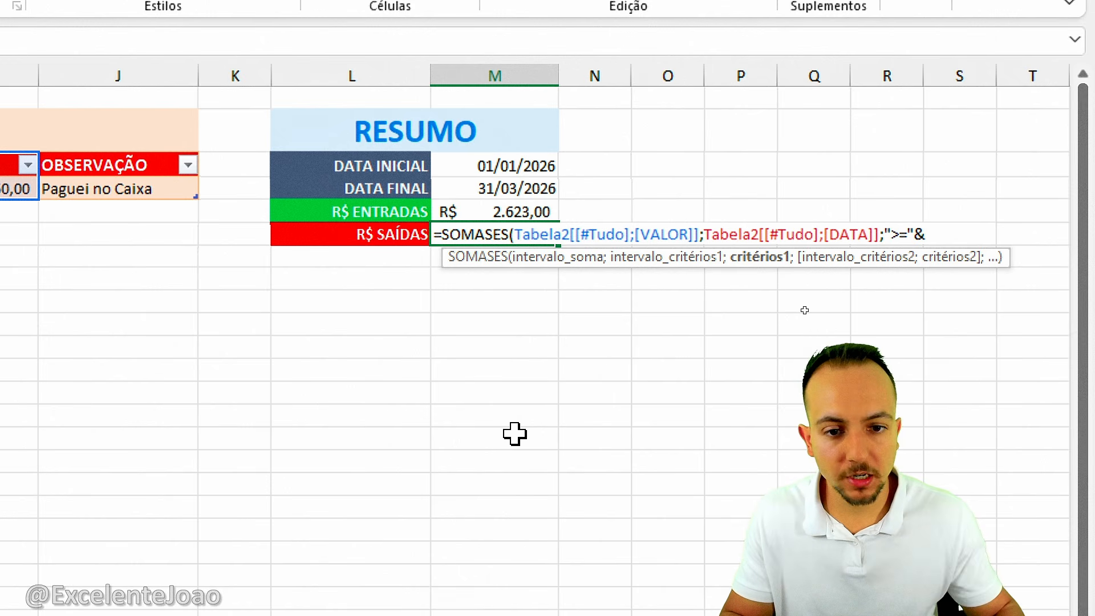
{"action": "left_click", "coordinate": [518, 168]}
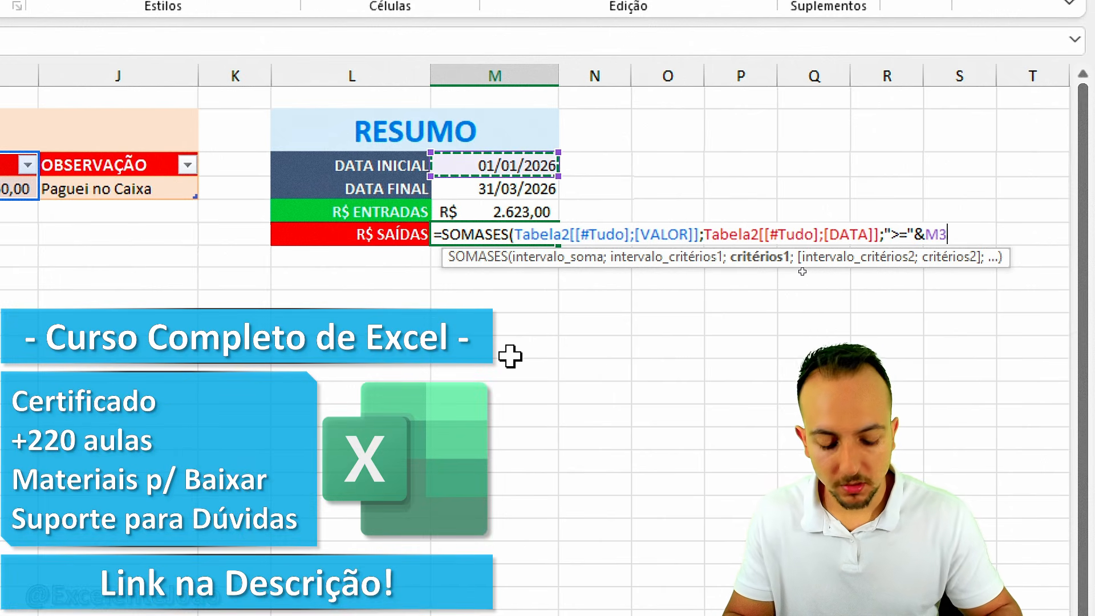
{"action": "type", "text": ";"}
Step: Add the second criterion, the SAÍDAS DATA column including its header with "<="& the DATA FINAL cell M4, and complete the formula
{"action": "scroll", "coordinate": [154, 312], "scroll_direction": "left", "scroll_amount": 5}
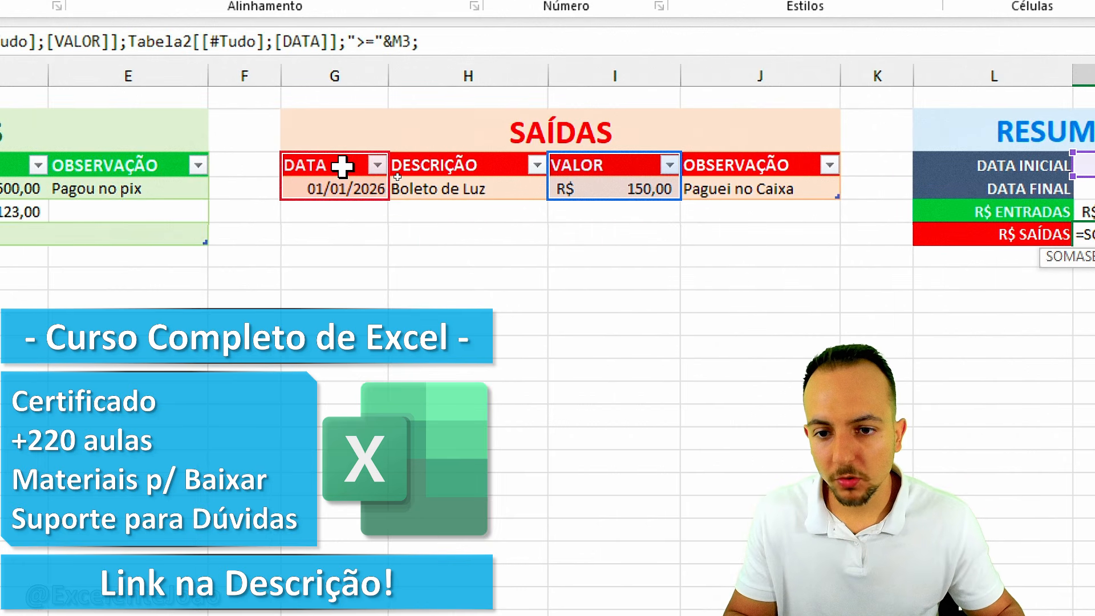
{"action": "left_click_drag", "start_coordinate": [308, 166], "coordinate": [344, 184]}
{"action": "type", "text": ";"}
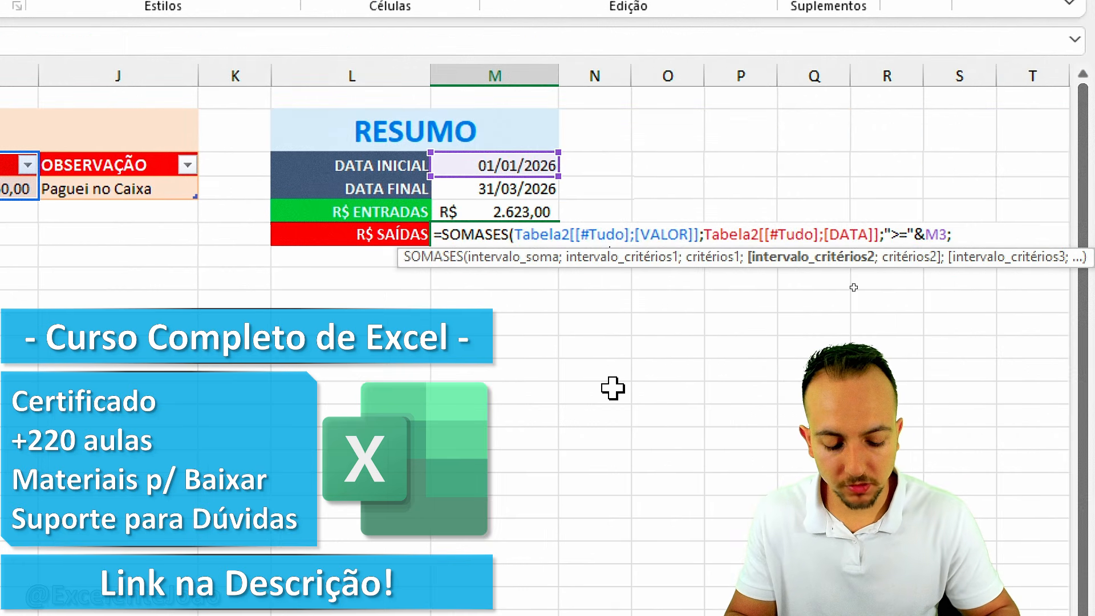
{"action": "type", "text": "\""}
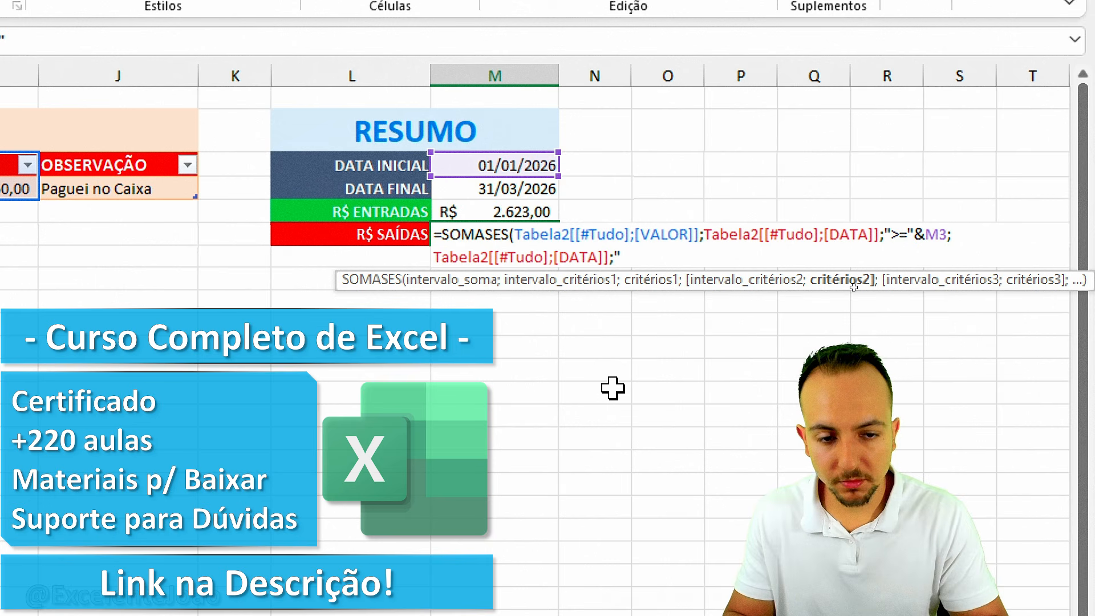
{"action": "type", "text": "<=\""}
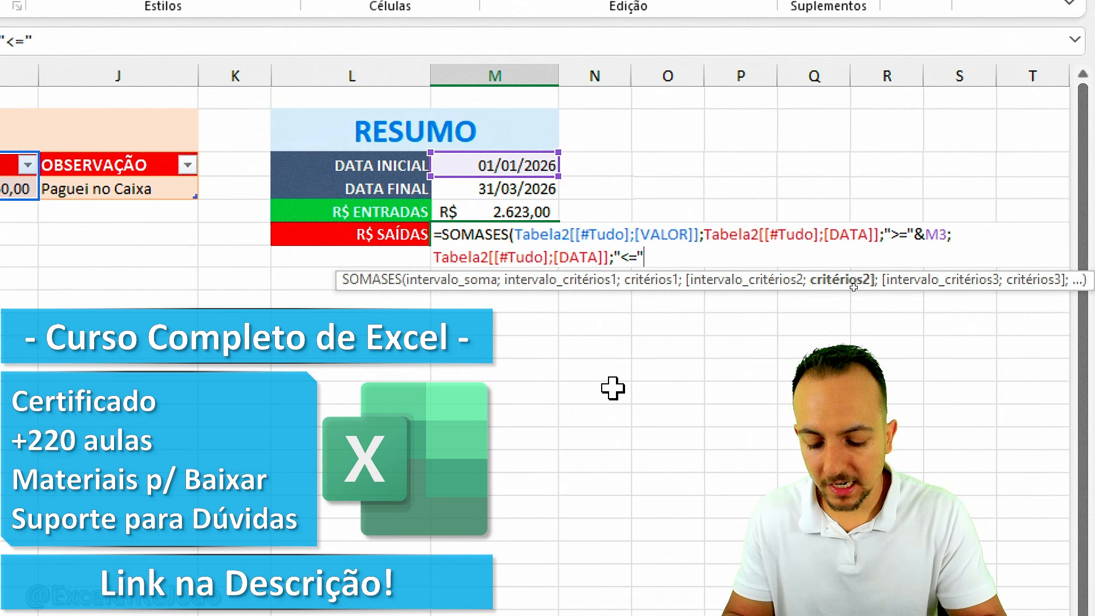
{"action": "type", "text": "&"}
{"action": "left_click", "coordinate": [502, 190]}
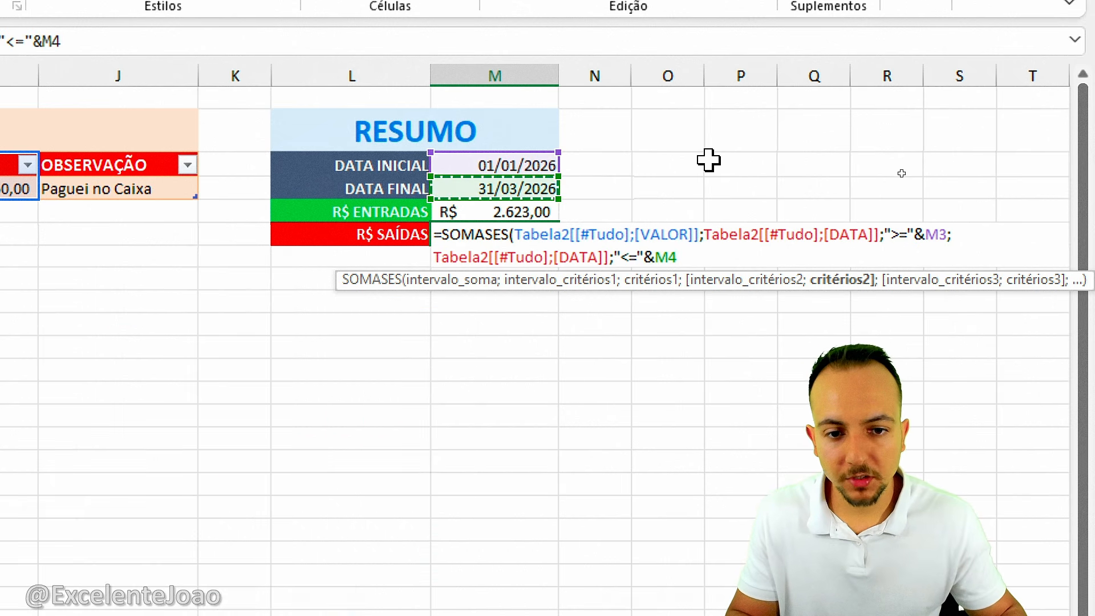
{"action": "key", "text": "Return"}
{"action": "left_click", "coordinate": [709, 161]}
{"action": "left_click", "coordinate": [637, 368]}
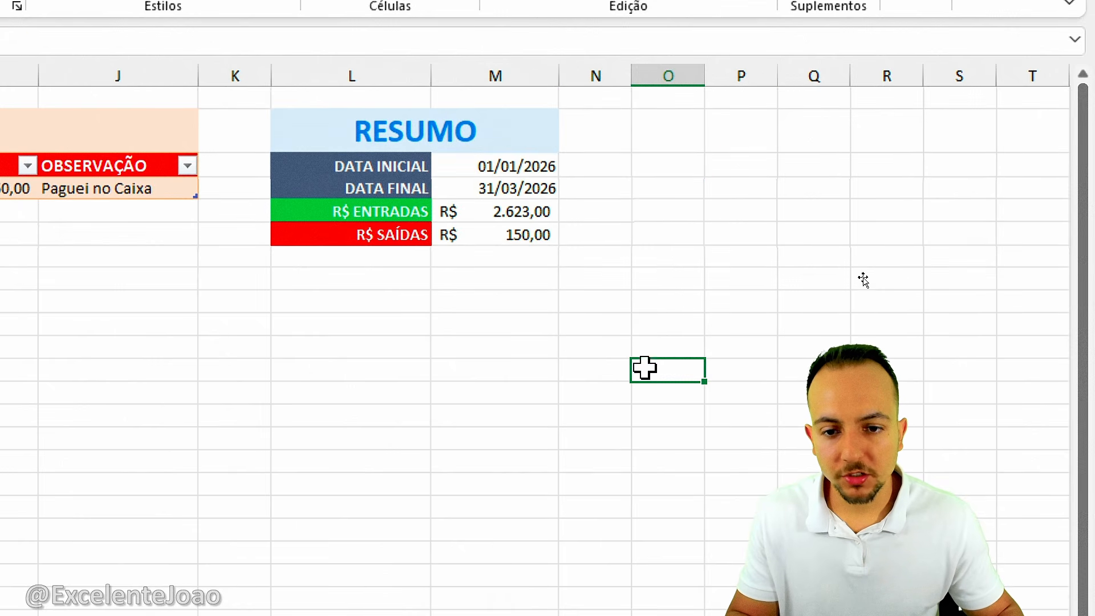
{"action": "left_click_drag", "start_coordinate": [564, 212], "coordinate": [611, 192]}
{"action": "mouse_move", "coordinate": [570, 241]}
{"action": "left_mouse_down"}
{"action": "mouse_move", "coordinate": [583, 235]}
{"action": "mouse_move", "coordinate": [610, 284]}
{"action": "left_mouse_up"}
{"action": "left_click_drag", "start_coordinate": [457, 144], "coordinate": [564, 199]}
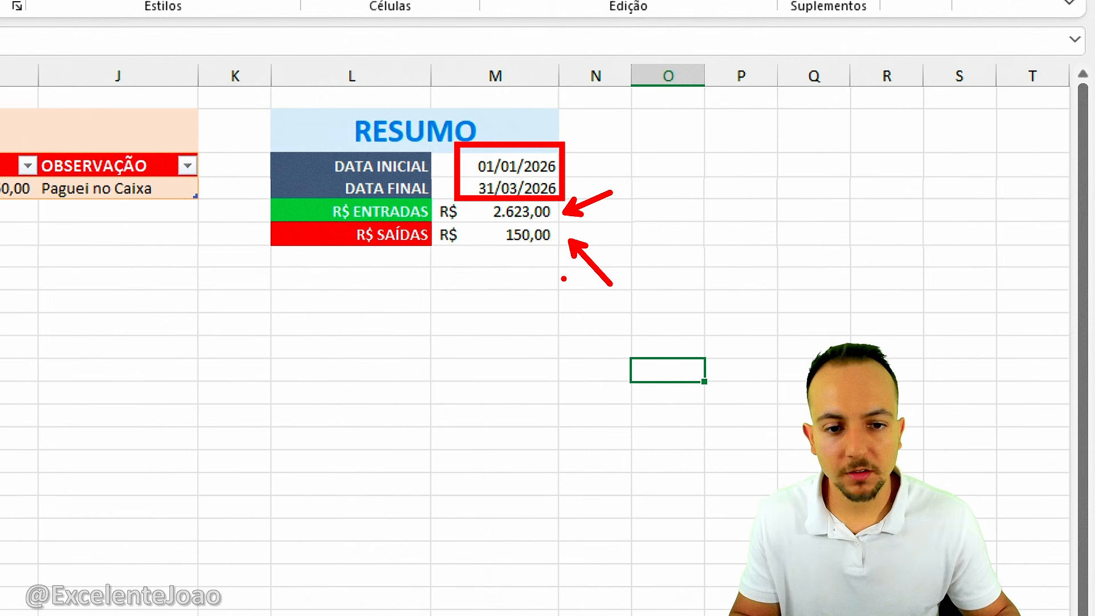
{"action": "key", "text": "Escape"}
Step: Add an R$ SALDO FINAL row below R$ SAÍDAS in RESUMO, with the formula =M5-M6 in M7
{"action": "left_click", "coordinate": [410, 259]}
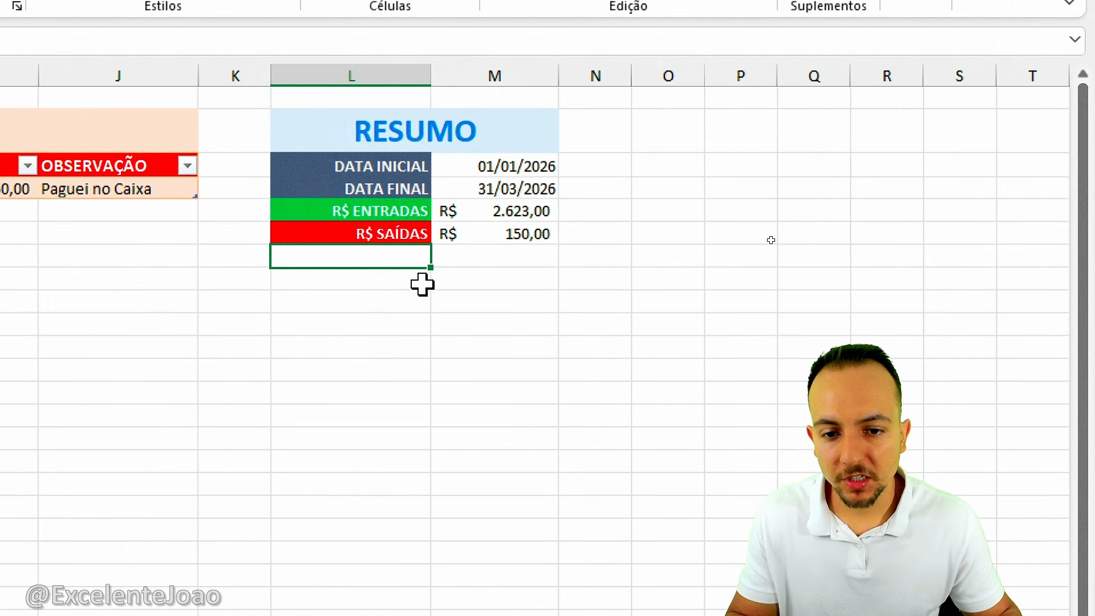
{"action": "type", "text": "R"}
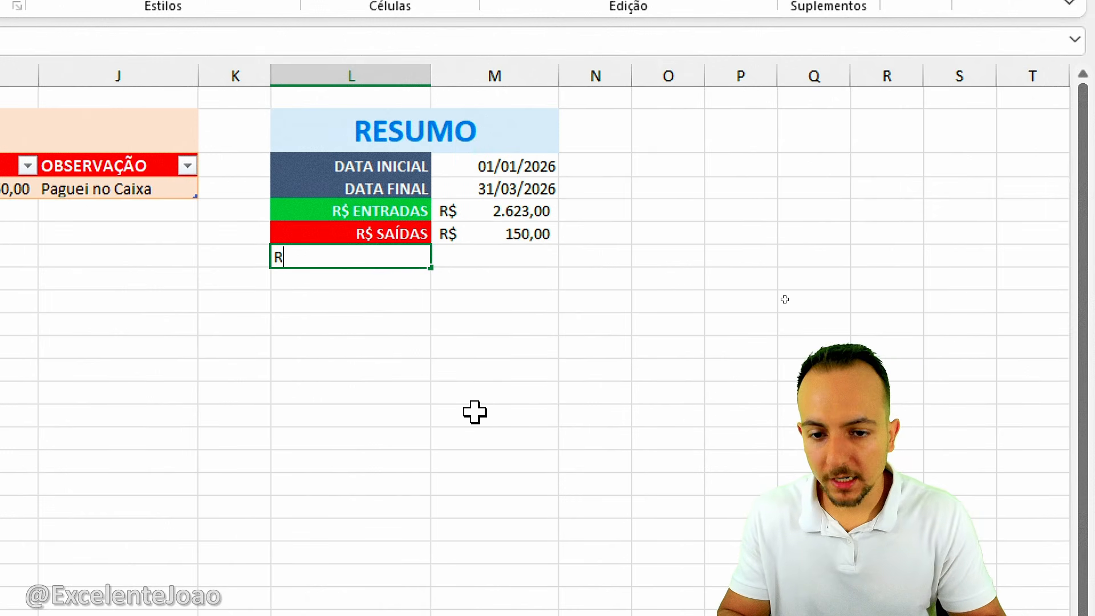
{"action": "type", "text": "$ SALDO FINAL"}
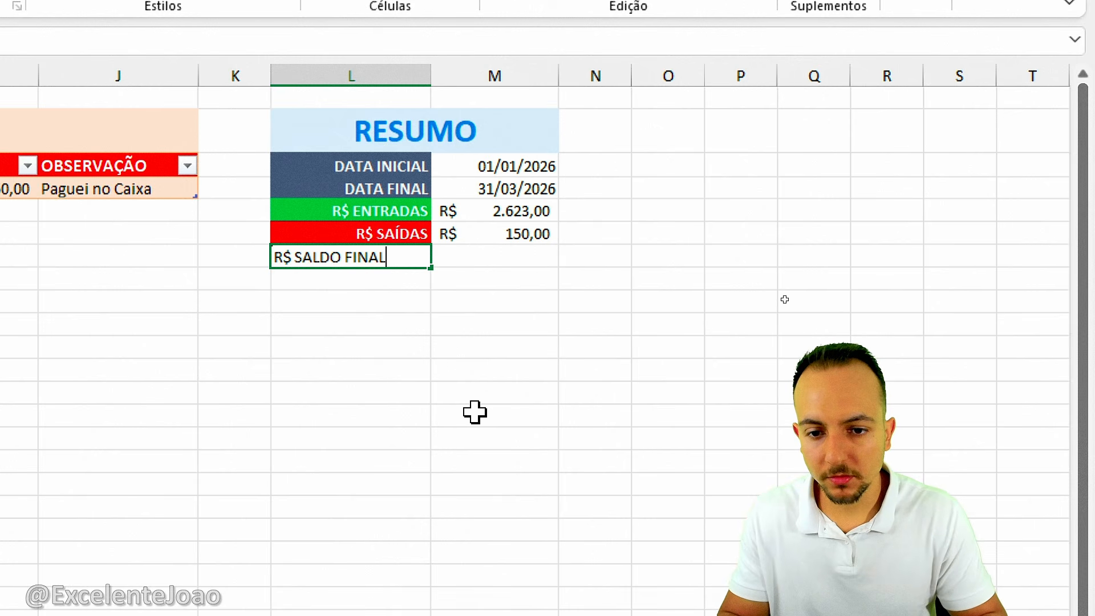
{"action": "key", "text": "Tab"}
{"action": "type", "text": "="}
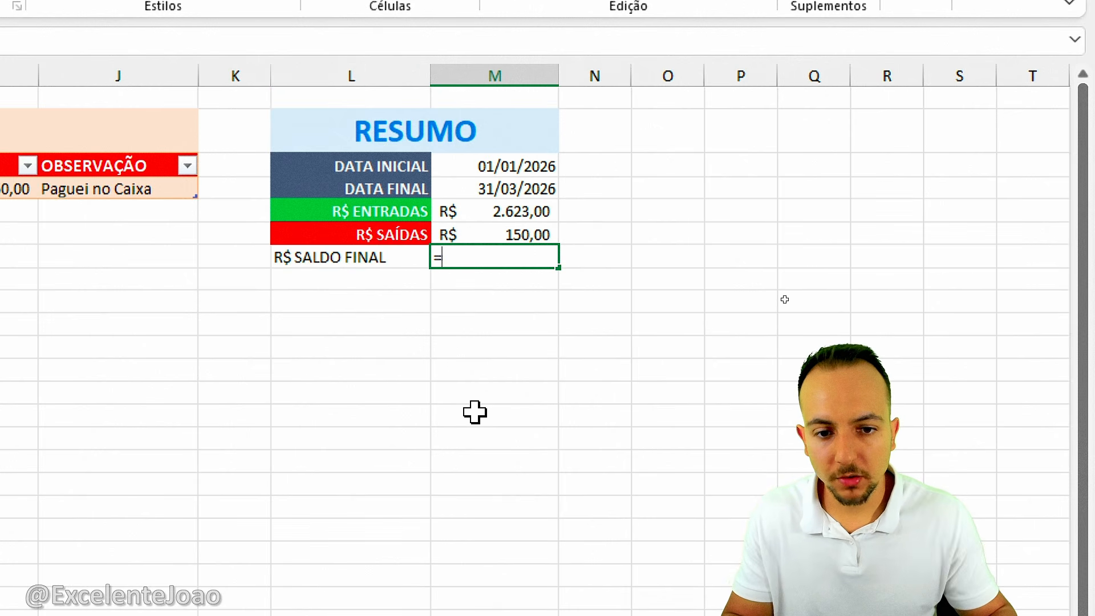
{"action": "left_click", "coordinate": [530, 215]}
{"action": "type", "text": "-"}
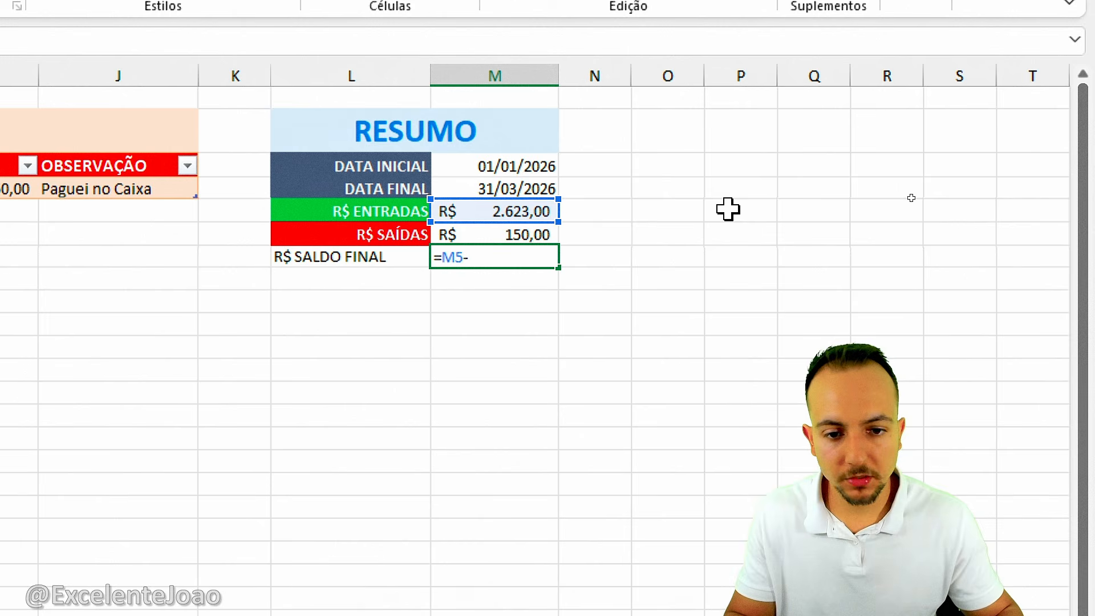
{"action": "left_click", "coordinate": [547, 233]}
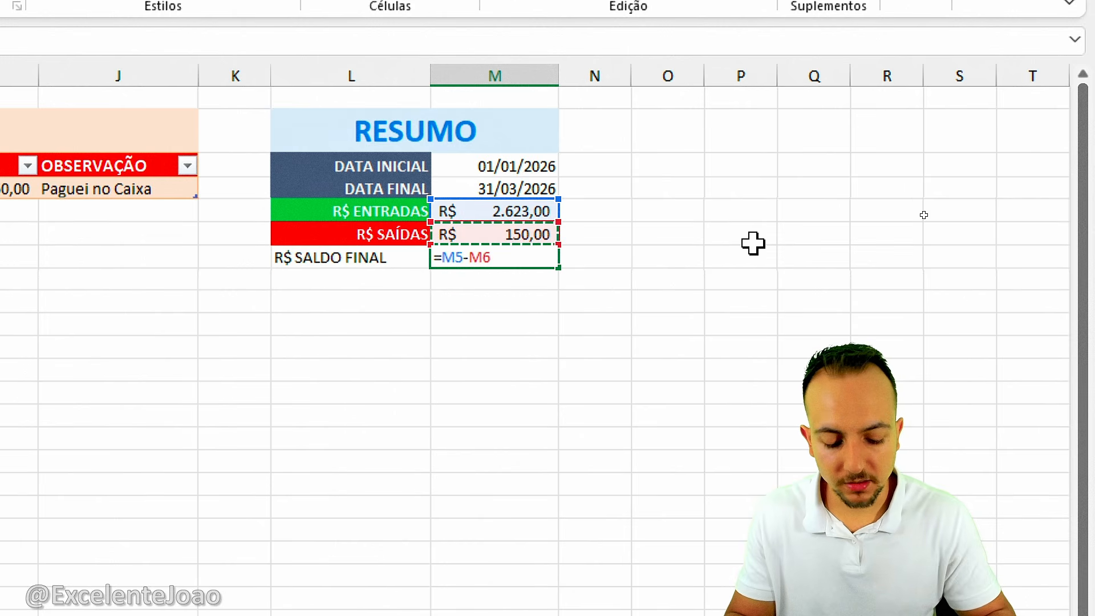
{"action": "key", "text": "Return"}
Step: Format the R$ SALDO FINAL label in L7 with right alignment, a light blue fill and bold white text
{"action": "left_click", "coordinate": [396, 257]}
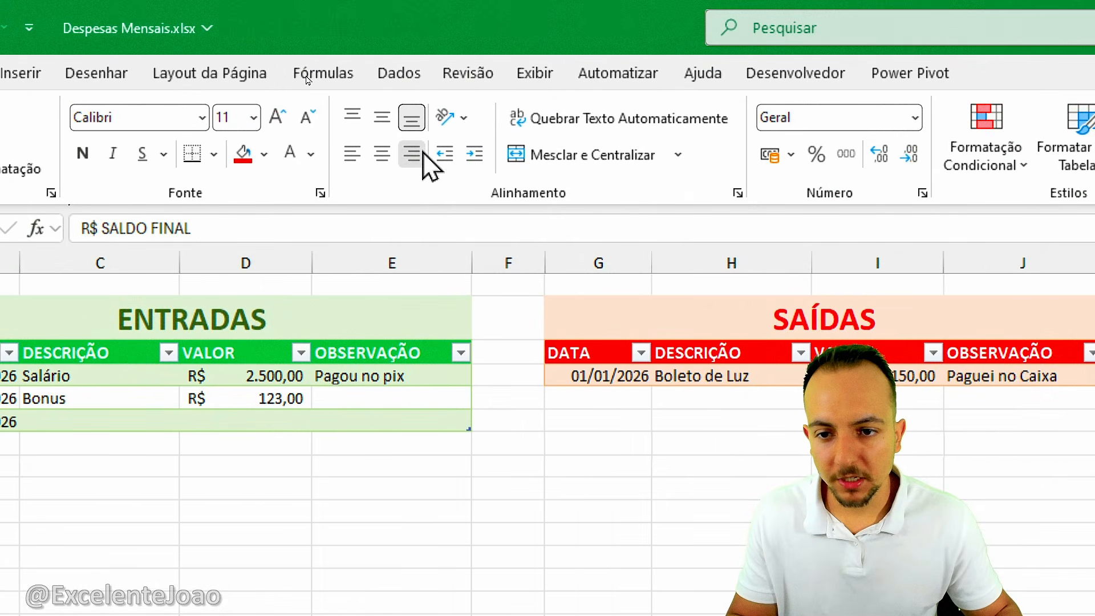
{"action": "left_click", "coordinate": [264, 154]}
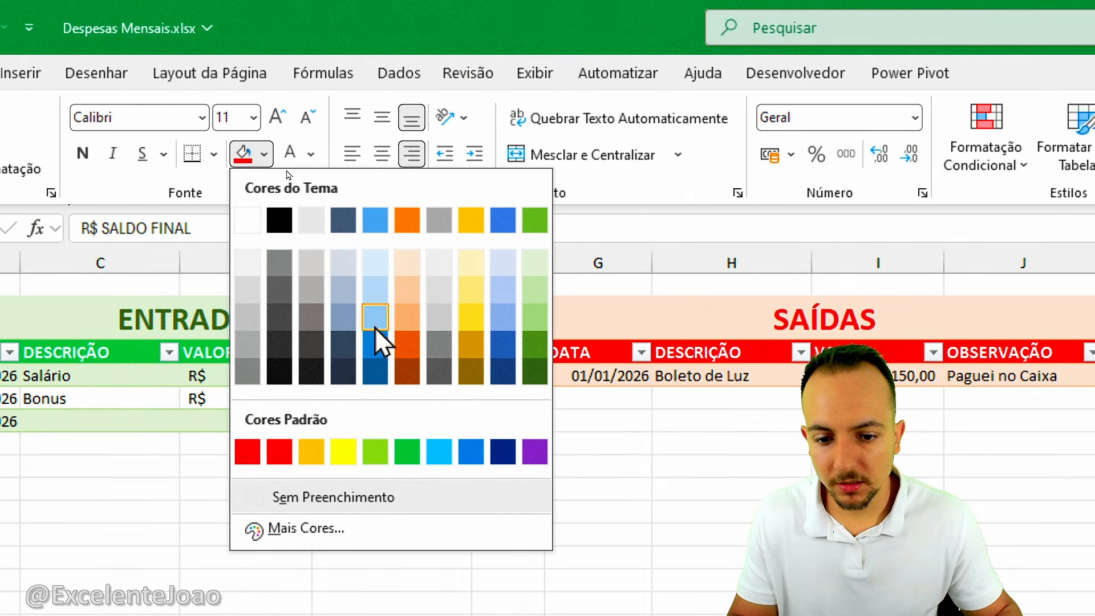
{"action": "left_click", "coordinate": [439, 451]}
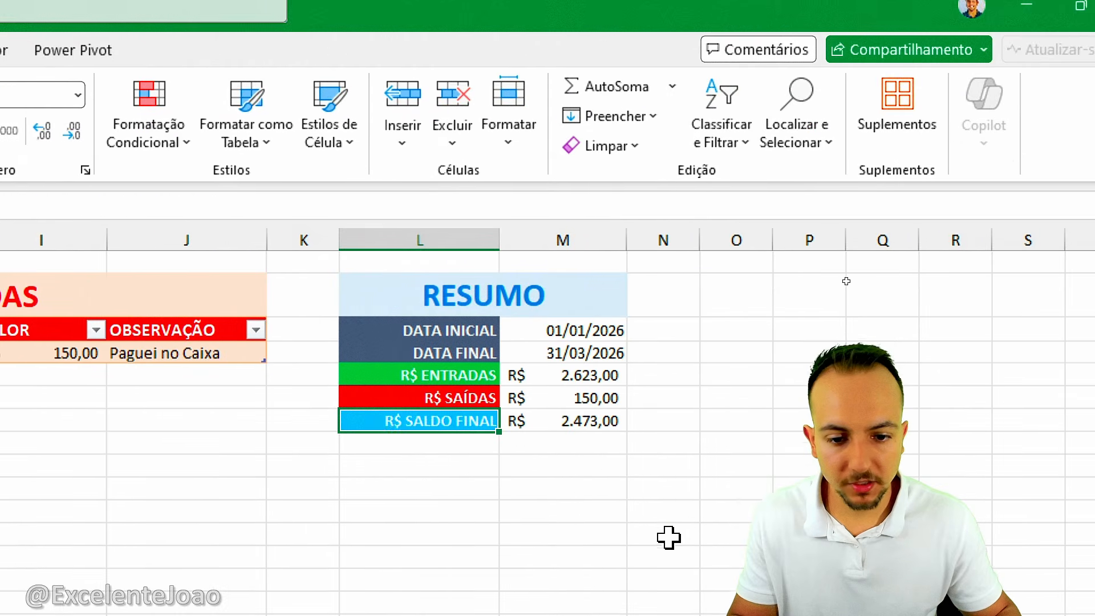
{"action": "left_click", "coordinate": [667, 537]}
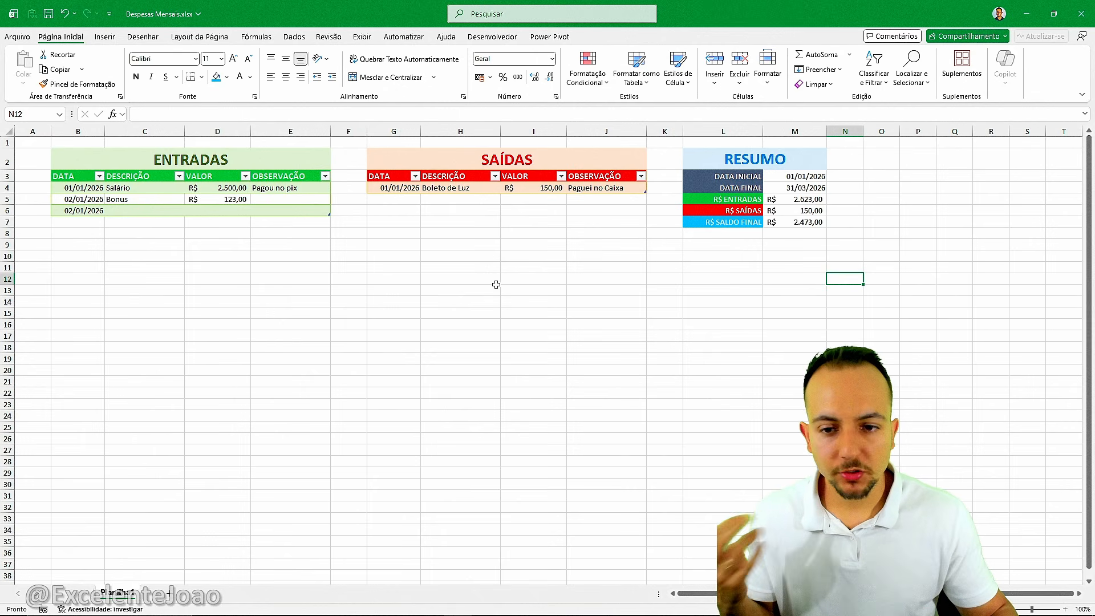
{"action": "left_click_drag", "start_coordinate": [91, 224], "coordinate": [308, 417]}
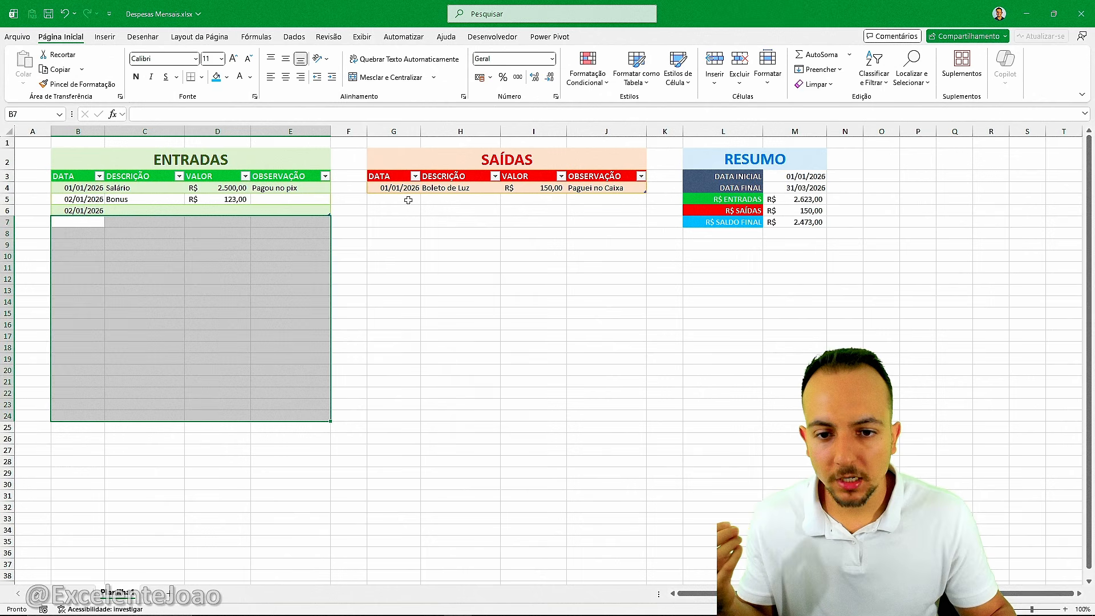
{"action": "left_click_drag", "start_coordinate": [408, 200], "coordinate": [606, 416]}
{"action": "left_click", "coordinate": [405, 300]}
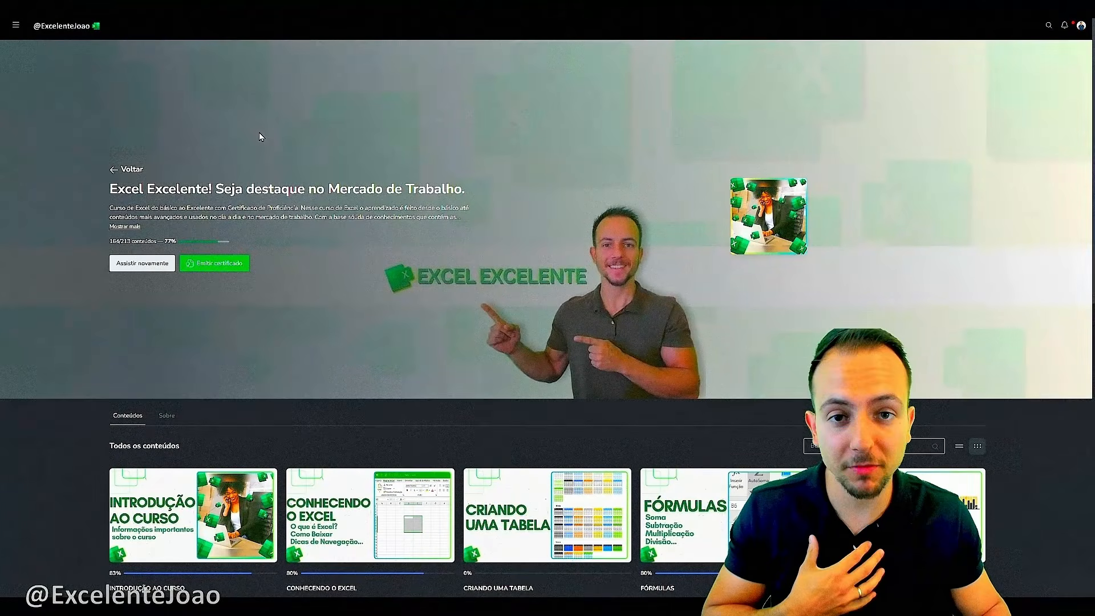
Step: Switch to the Excel Excelente course page in the browser and look through its modules and a dashboard lesson
{"action": "scroll", "coordinate": [259, 137], "scroll_direction": "down", "scroll_amount": 8}
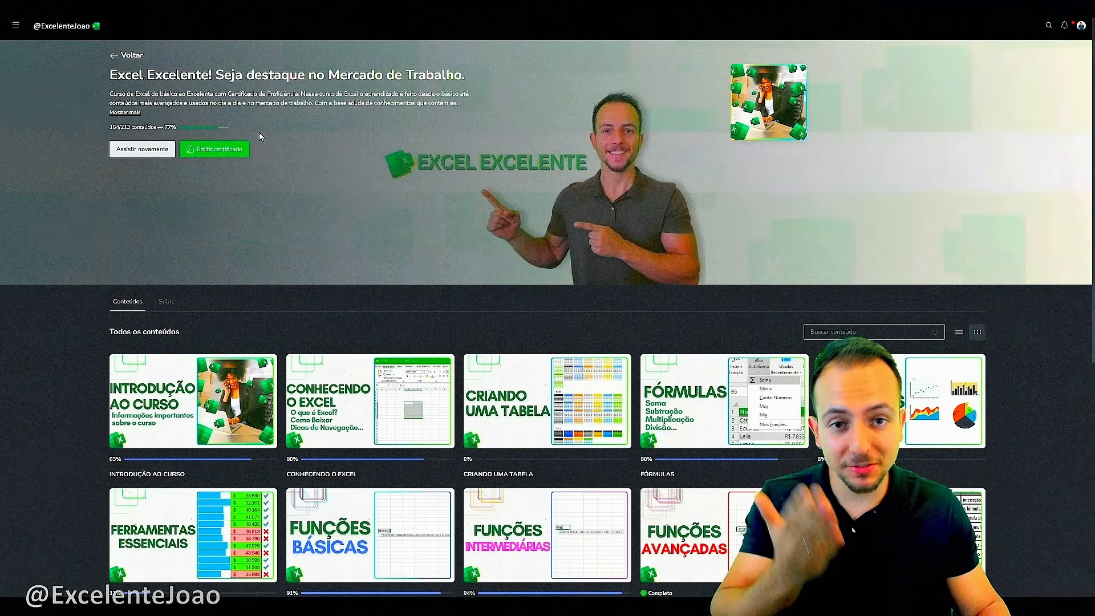
{"action": "scroll", "coordinate": [147, 186], "scroll_direction": "down", "scroll_amount": 3}
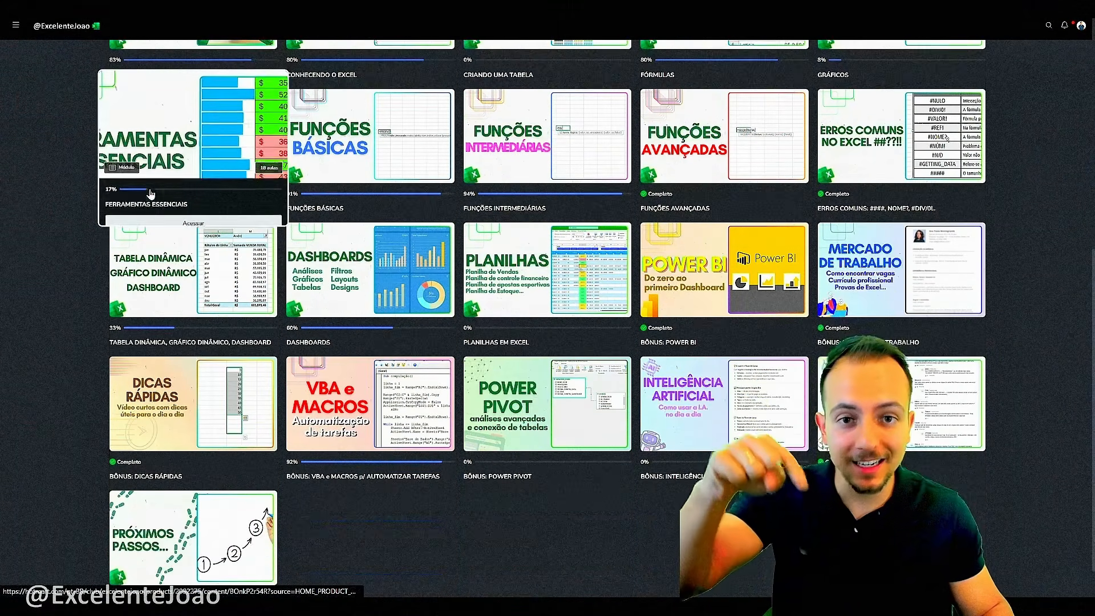
{"action": "scroll", "coordinate": [137, 179], "scroll_direction": "up", "scroll_amount": 10}
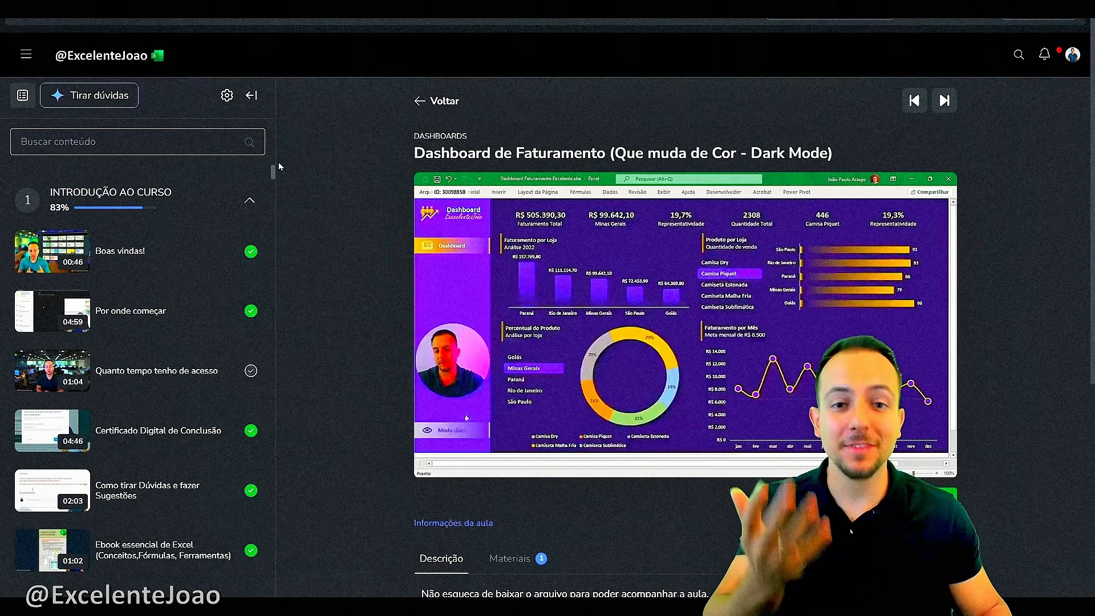
{"action": "left_click_drag", "start_coordinate": [279, 163], "coordinate": [276, 251]}
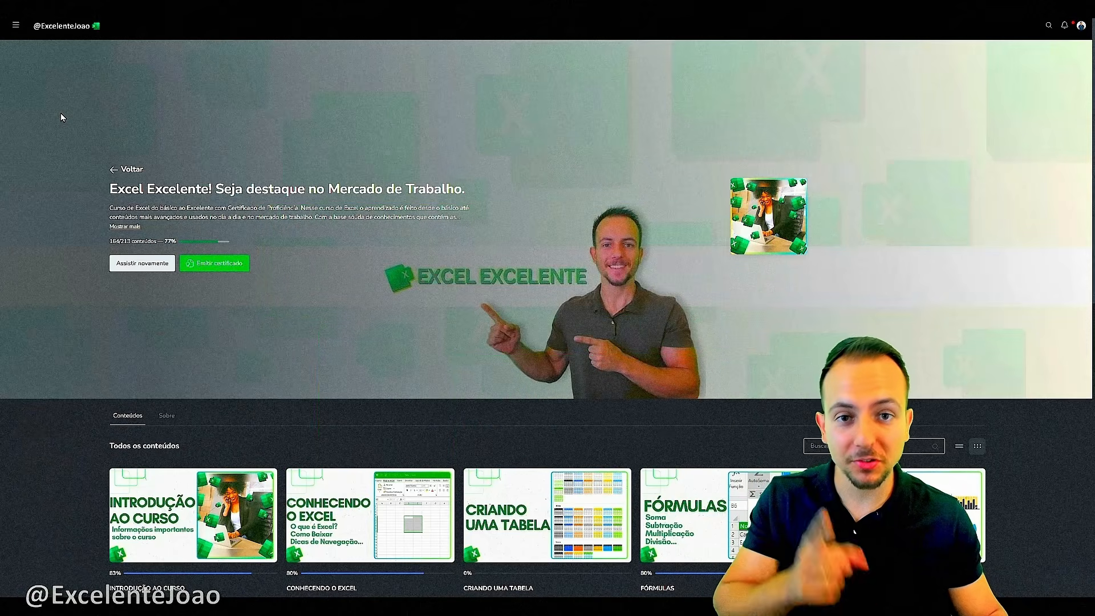
{"action": "scroll", "coordinate": [63, 116], "scroll_direction": "down", "scroll_amount": 4}
{"action": "scroll", "coordinate": [63, 117], "scroll_direction": "down", "scroll_amount": 6}
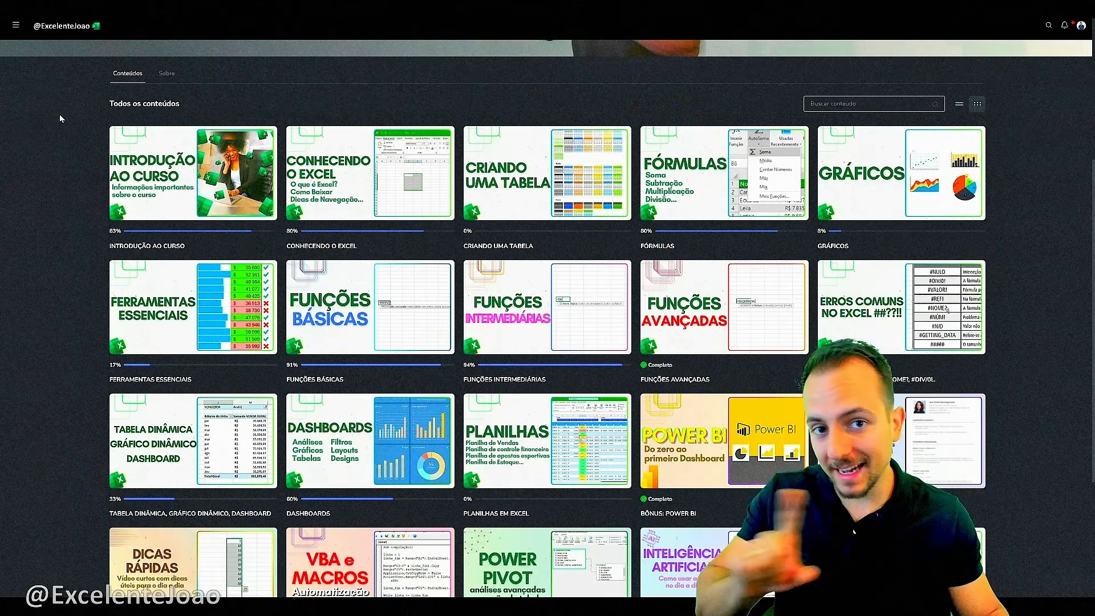
{"action": "scroll", "coordinate": [60, 120], "scroll_direction": "up", "scroll_amount": 8}
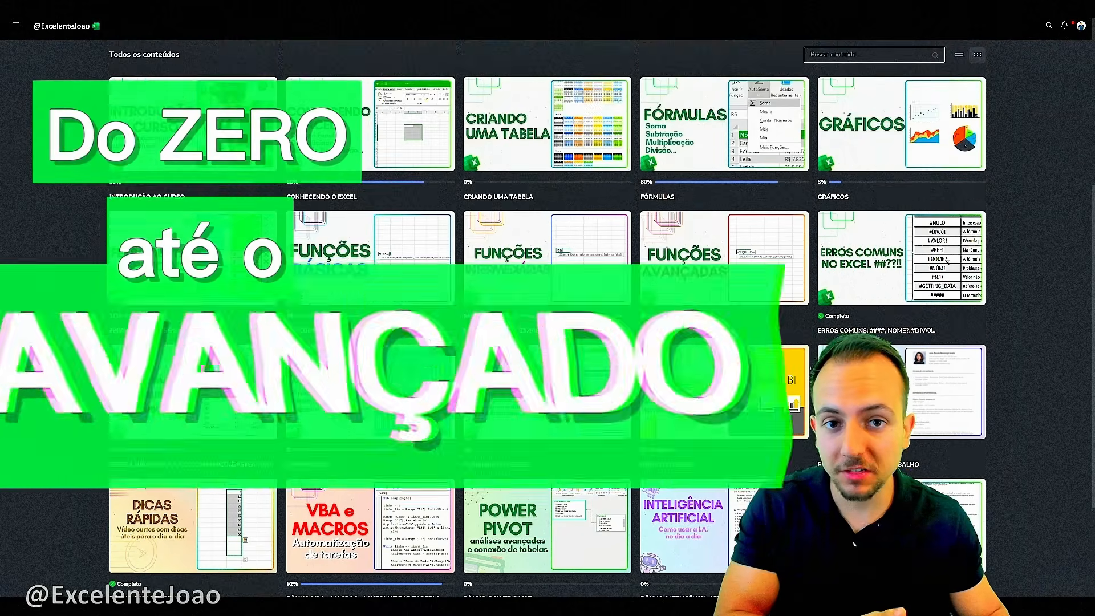
{"action": "scroll", "coordinate": [548, 319], "scroll_direction": "down", "scroll_amount": 5}
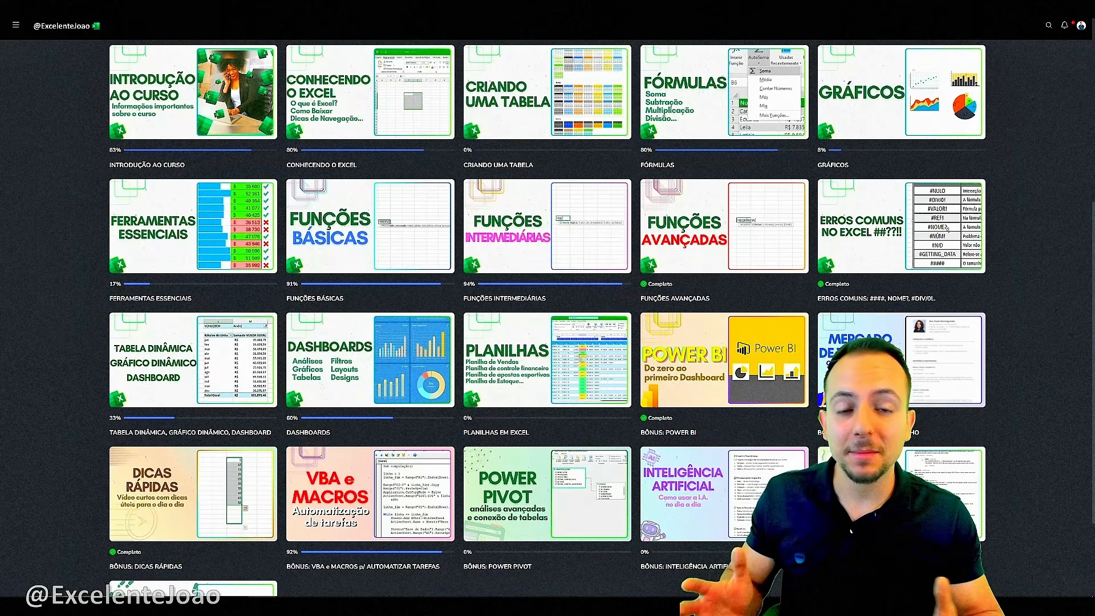